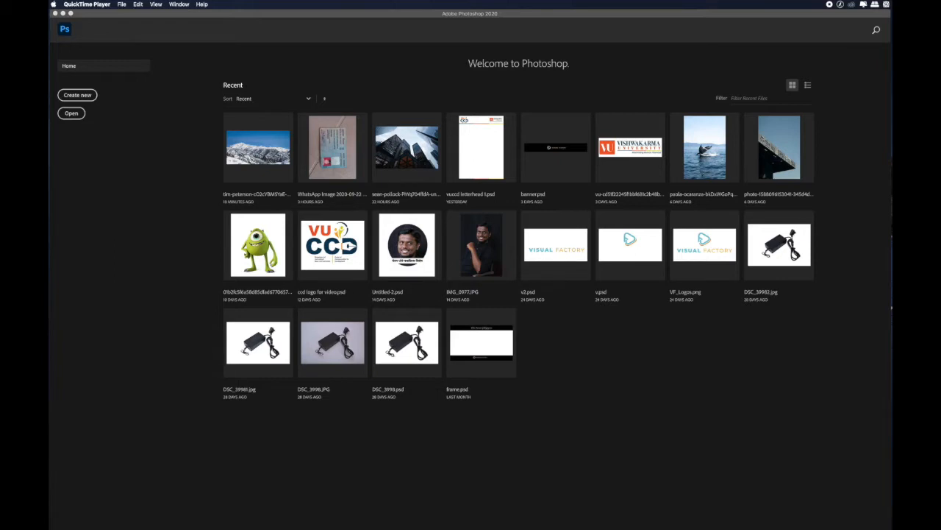
- Create a new blank document named Layer from the Clipboard document type
left_click(81, 96)
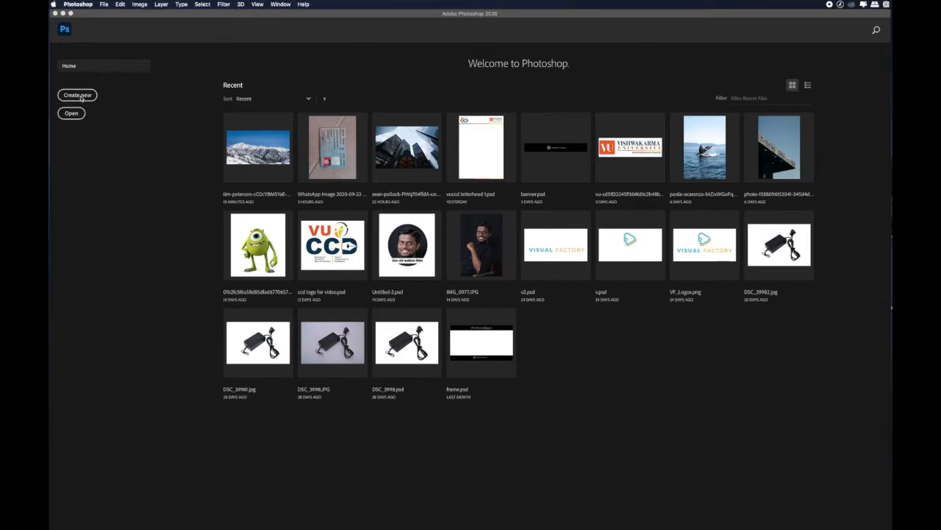
left_click(81, 96)
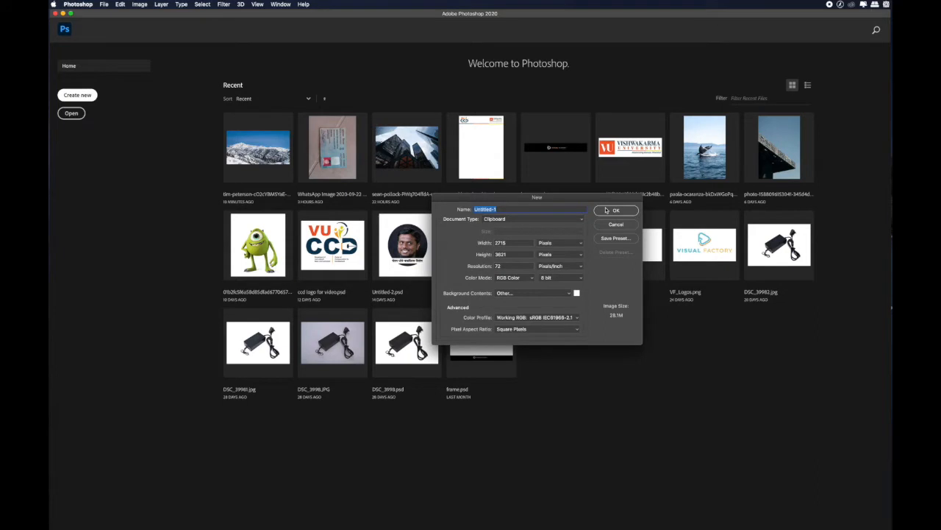
type("Layer")
left_click(625, 214)
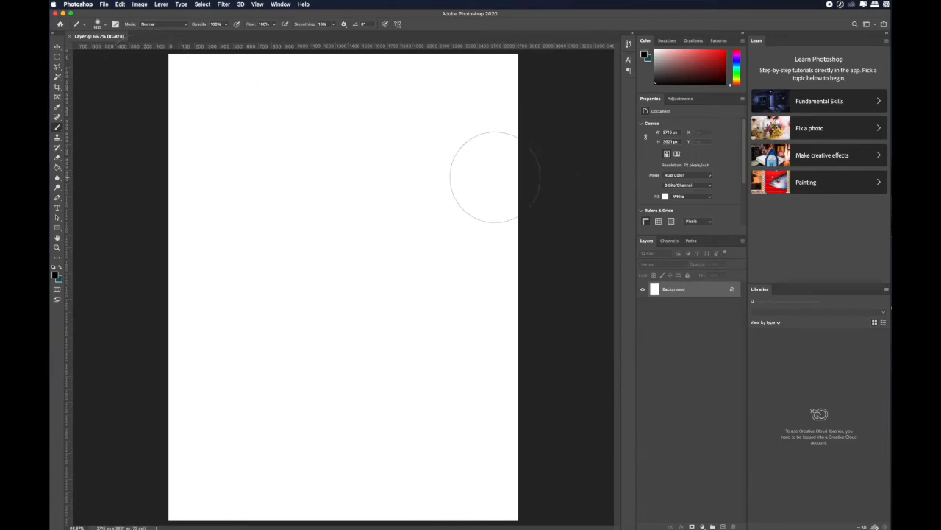
- Try to move the locked Background layer on the canvas with the Move tool, without converting it
key("super+minus")
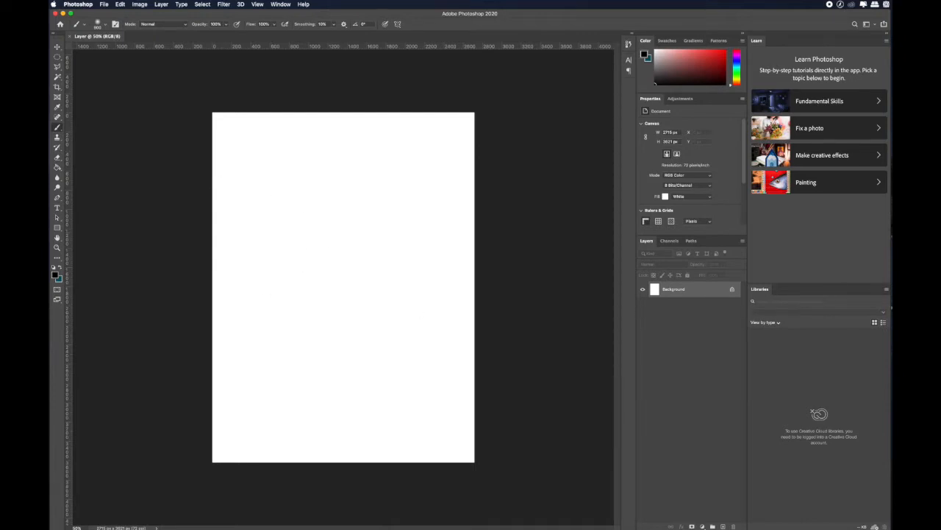
left_click(57, 48)
left_click(261, 276)
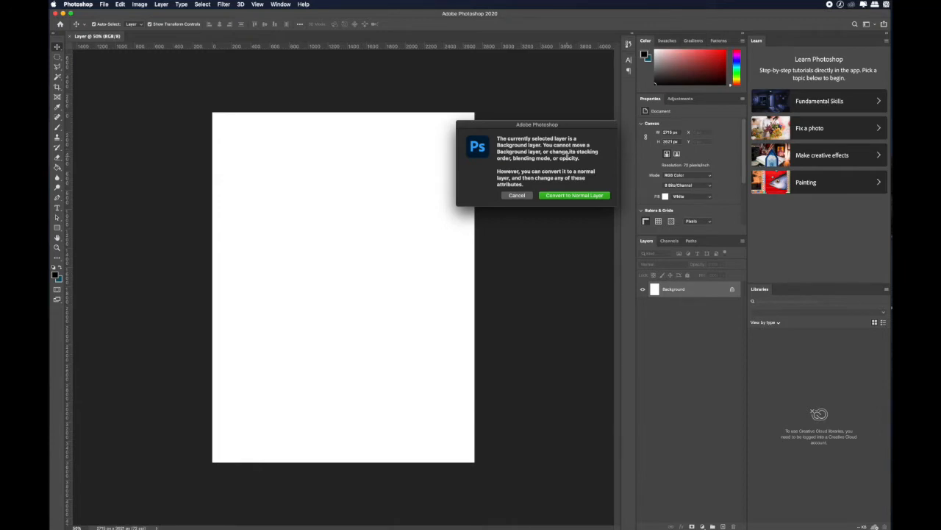
left_click_drag(498, 138, 581, 158)
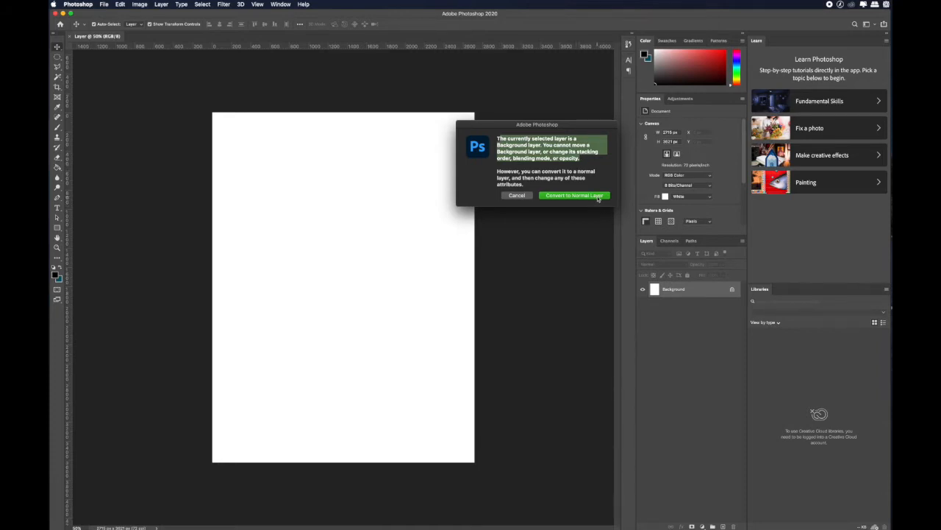
left_click(516, 196)
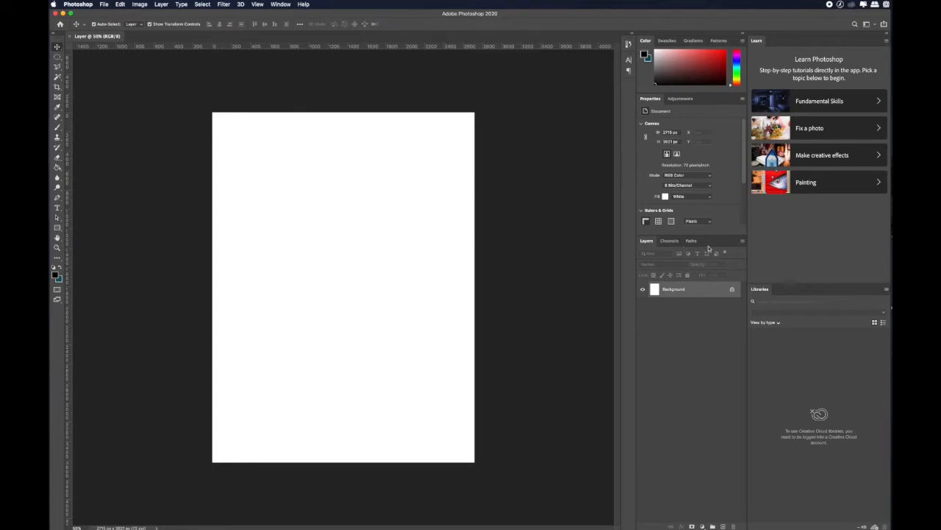
- Convert the locked Background into a normal layer with the default settings and test moving it on the canvas
double_click(707, 291)
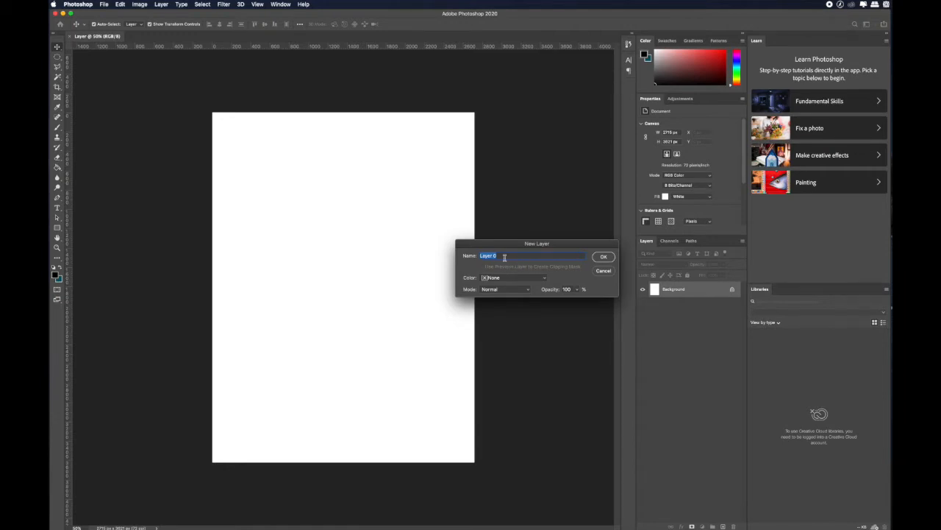
left_click(612, 258)
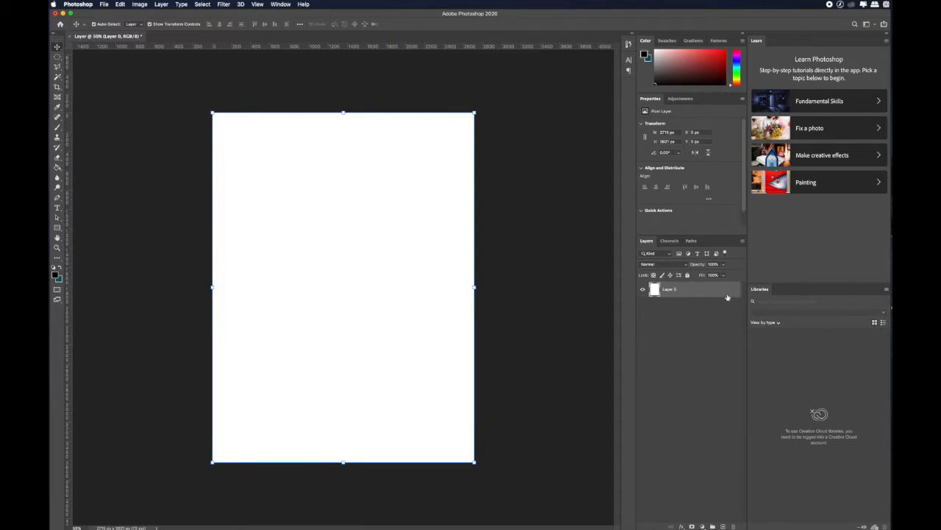
left_click(725, 334)
mouse_move(412, 302)
left_mouse_down()
mouse_move(342, 314)
mouse_move(413, 364)
mouse_move(346, 343)
mouse_move(417, 287)
mouse_move(409, 297)
left_mouse_up()
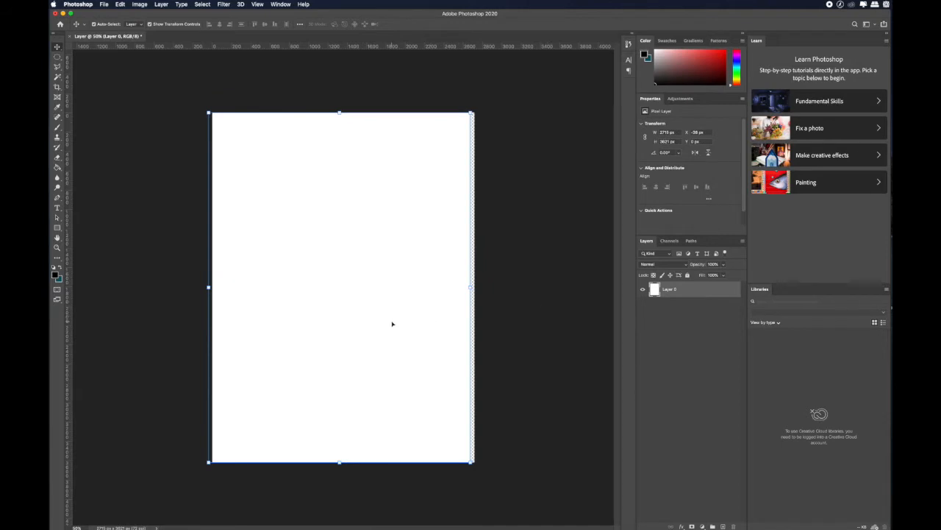
left_click(395, 321)
left_click(544, 311)
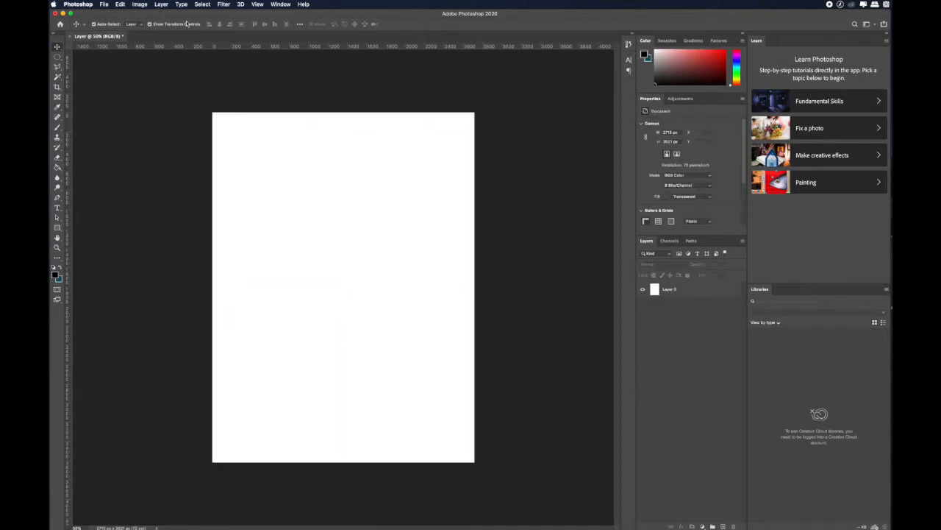
- Open the snowy mountain landscape photo from the photoshop folder as a separate document
left_click(103, 4)
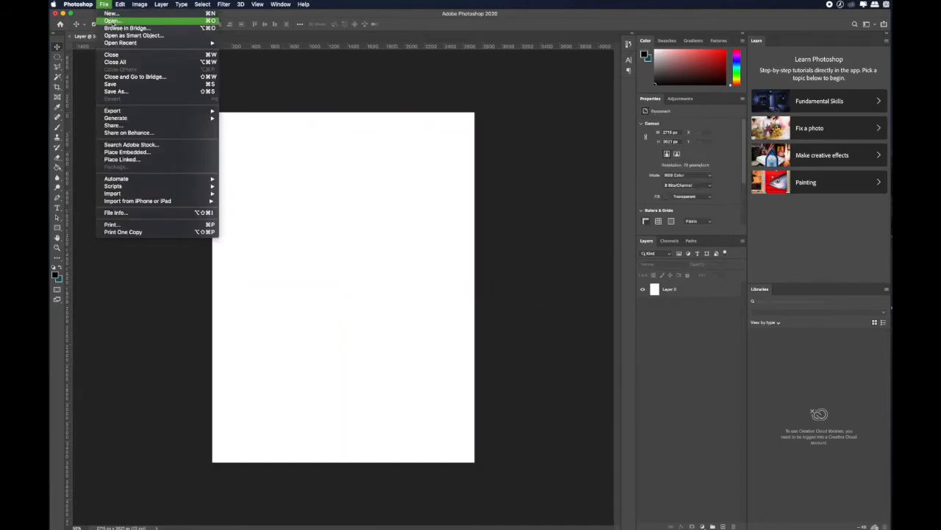
left_click(112, 21)
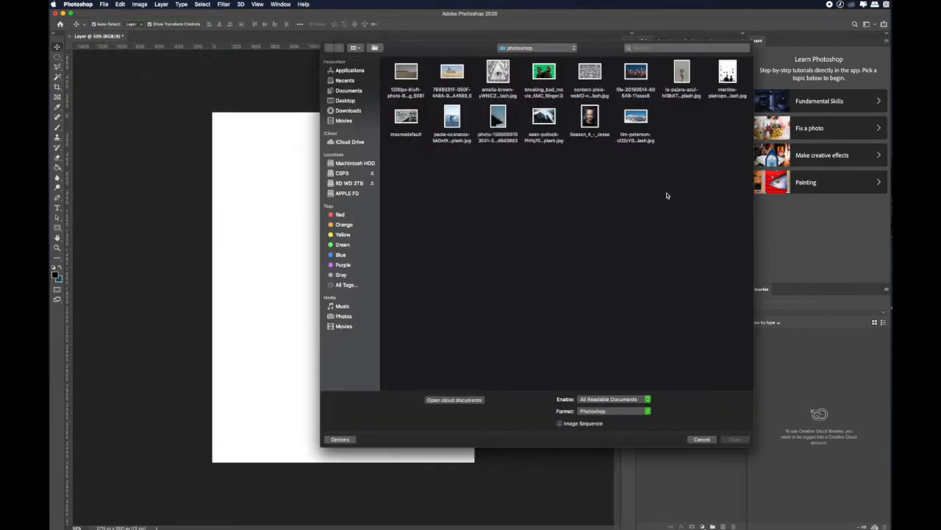
double_click(645, 123)
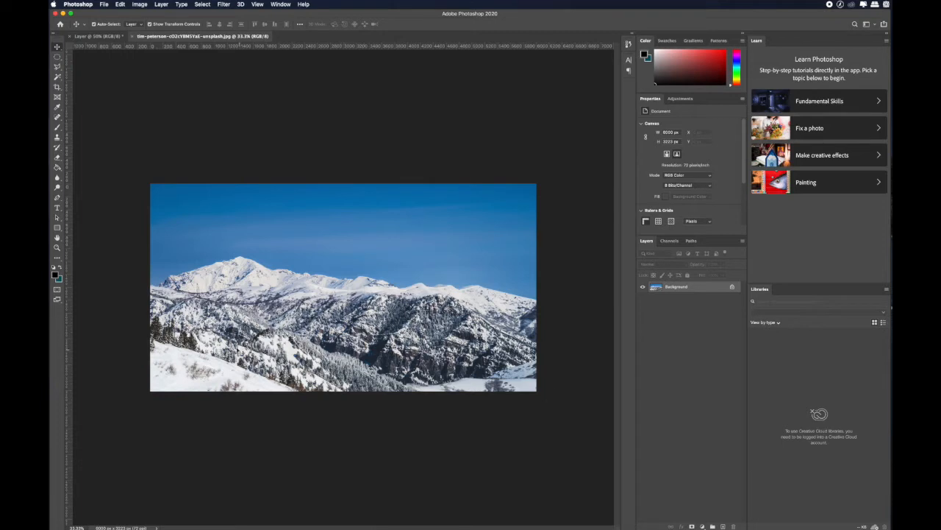
- Convert the mountain photo's Background into a normal layer with the default settings, test moving it and leave it selected
double_click(718, 289)
left_click(605, 257)
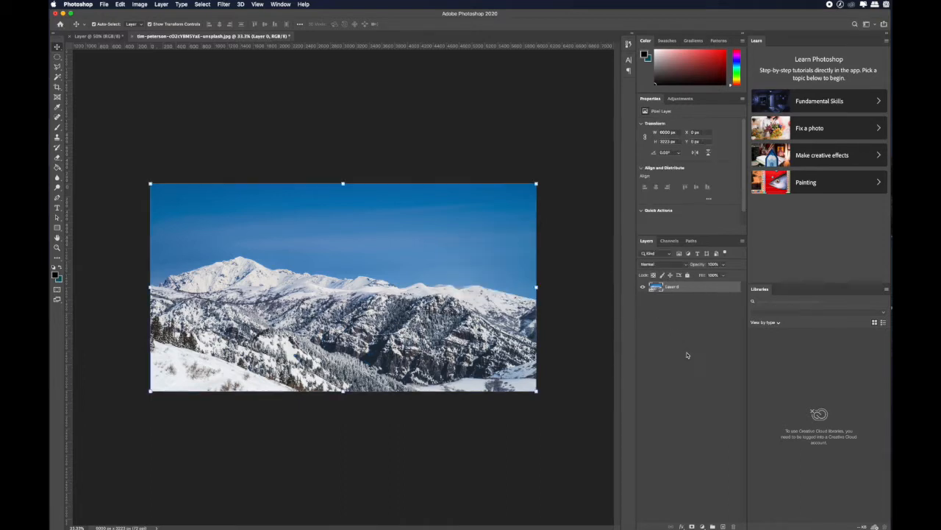
left_click_drag(436, 289, 413, 271)
left_click(593, 284)
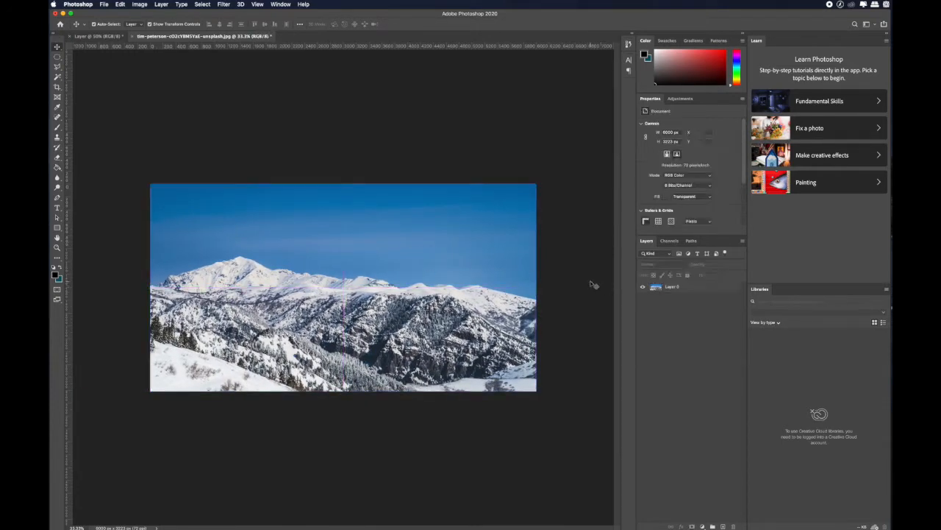
left_click(709, 286)
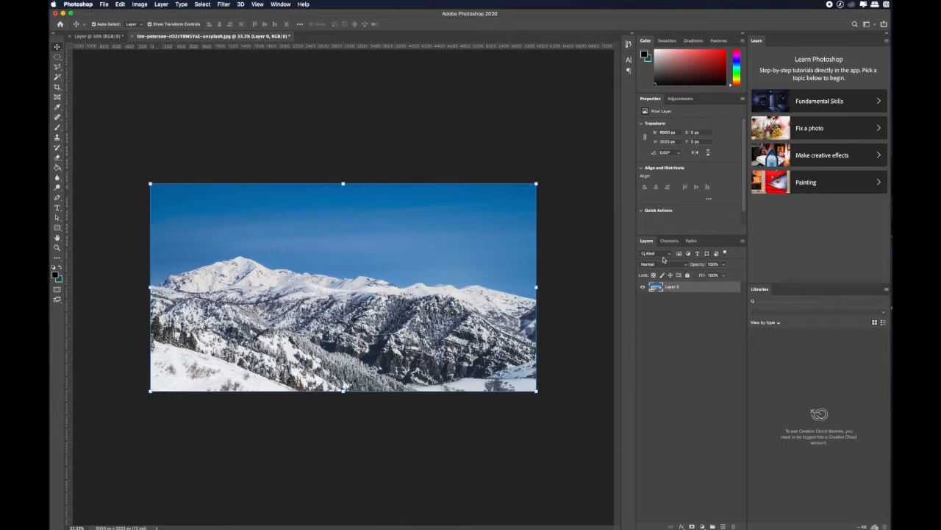
left_click(576, 336)
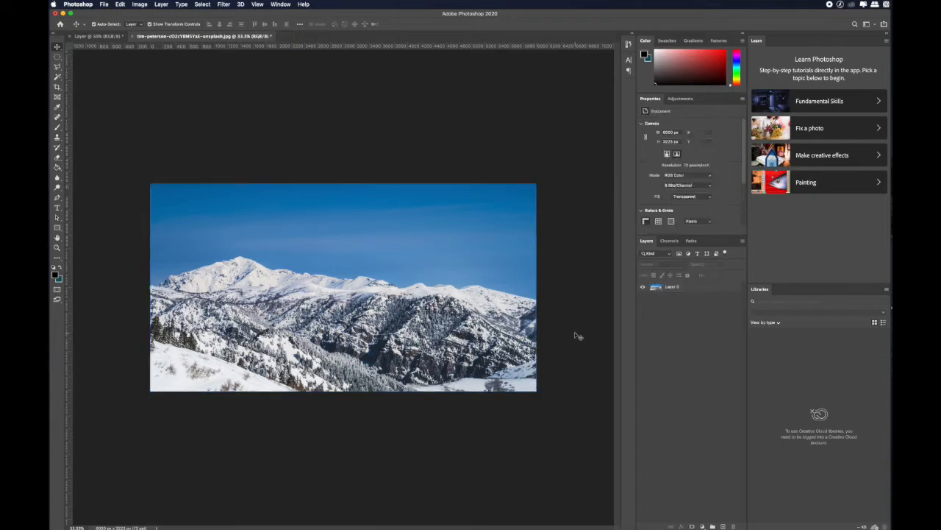
left_click(443, 275)
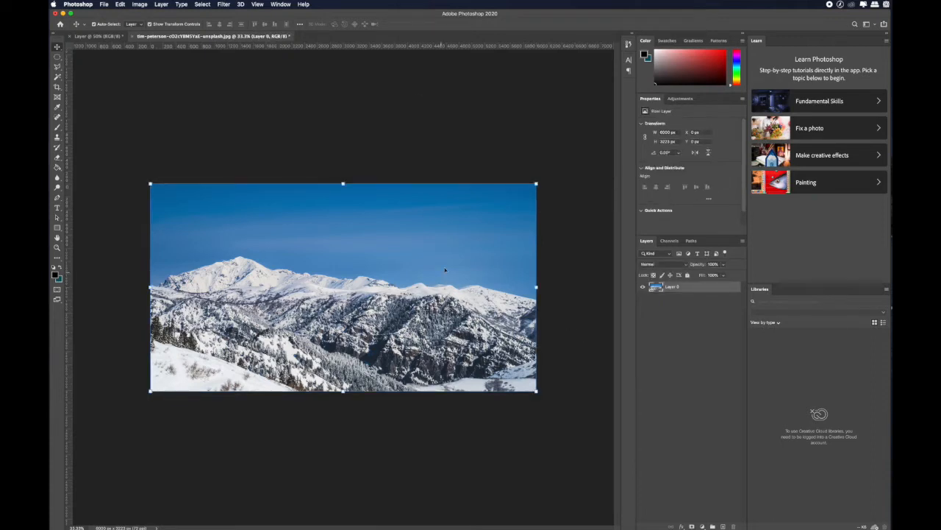
- Open the portrait image Season_4_-_Jesse.jpg from the photoshop folder
left_click(104, 5)
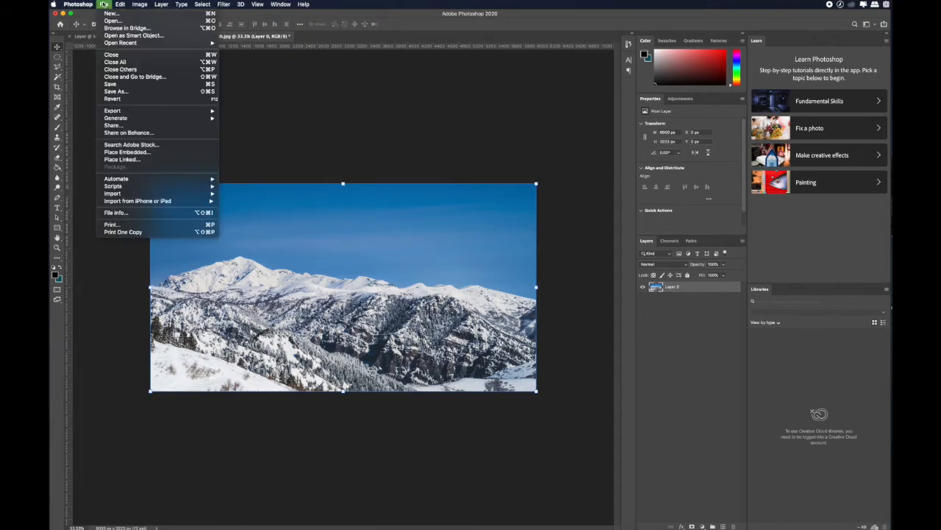
left_click(112, 21)
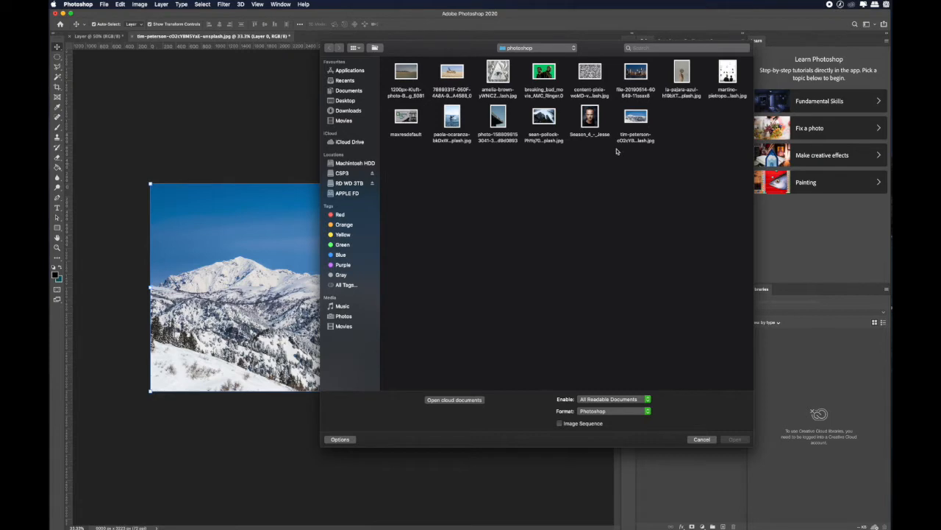
double_click(588, 121)
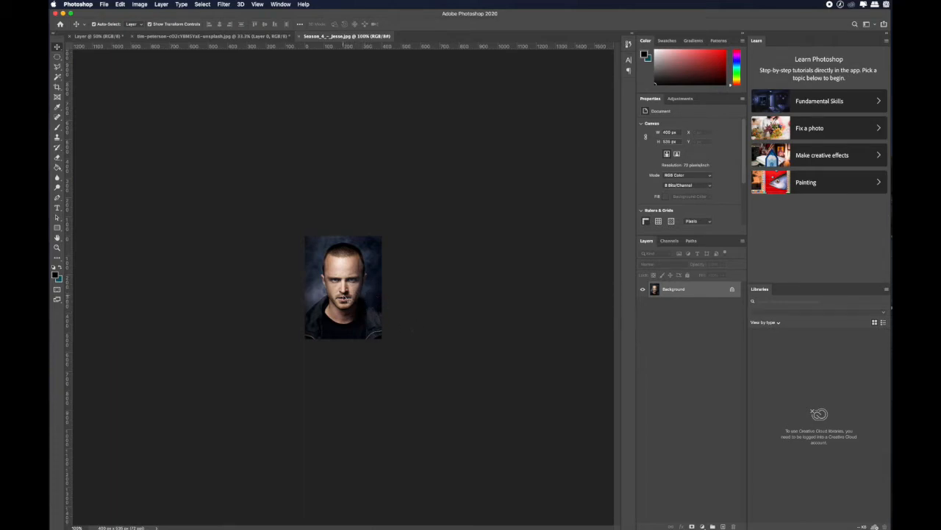
- Bring the portrait into the mountain document as a new layer, scale it to about 1342 × 1795 px and place it right of centre
mouse_move(348, 290)
left_mouse_down()
mouse_move(352, 265)
mouse_move(354, 279)
left_mouse_up()
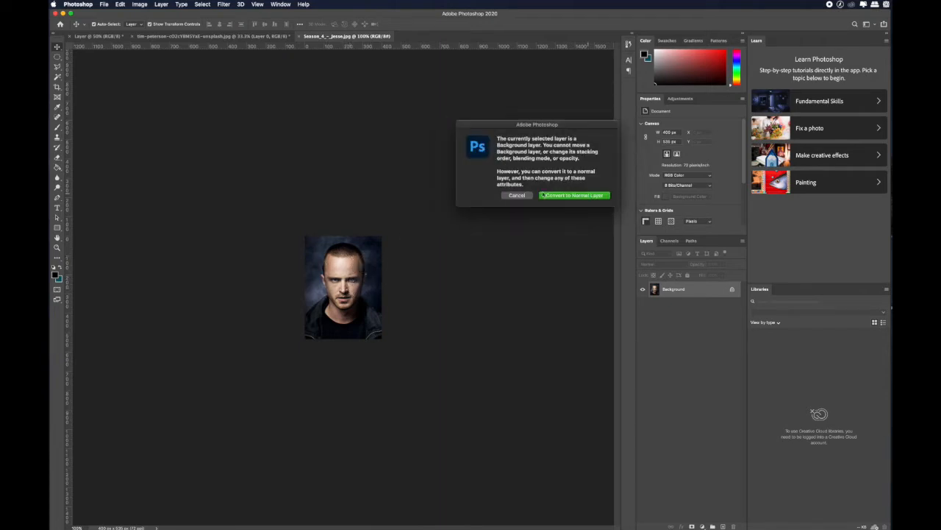
left_click(519, 195)
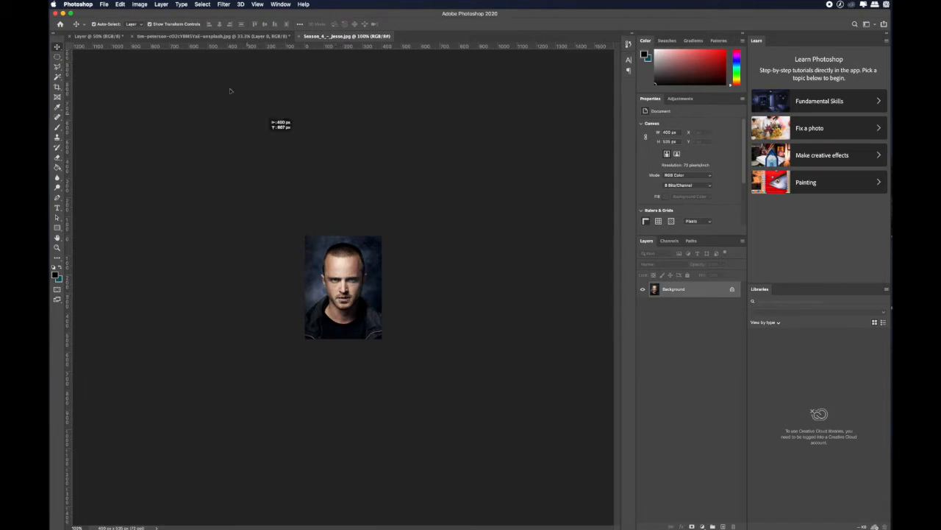
left_click(215, 36)
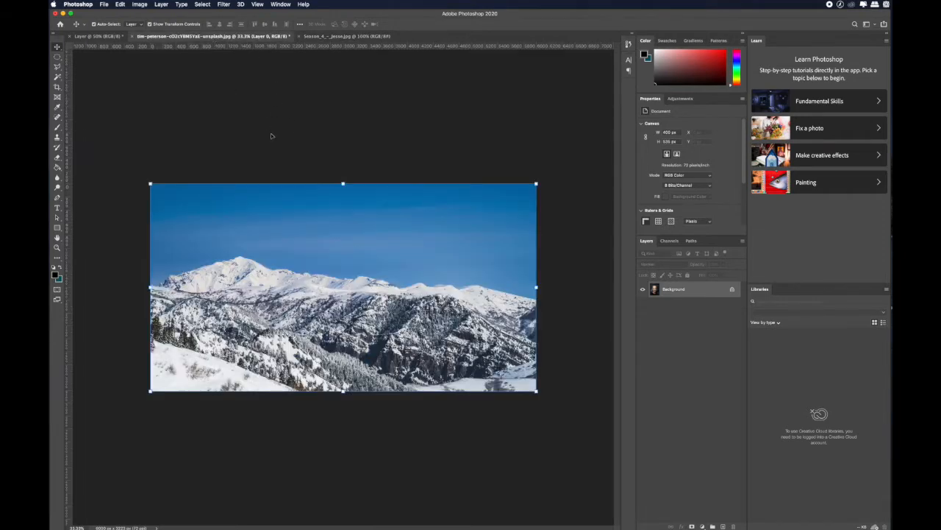
left_click_drag(293, 237, 398, 378)
key("Return")
left_click_drag(365, 311, 404, 284)
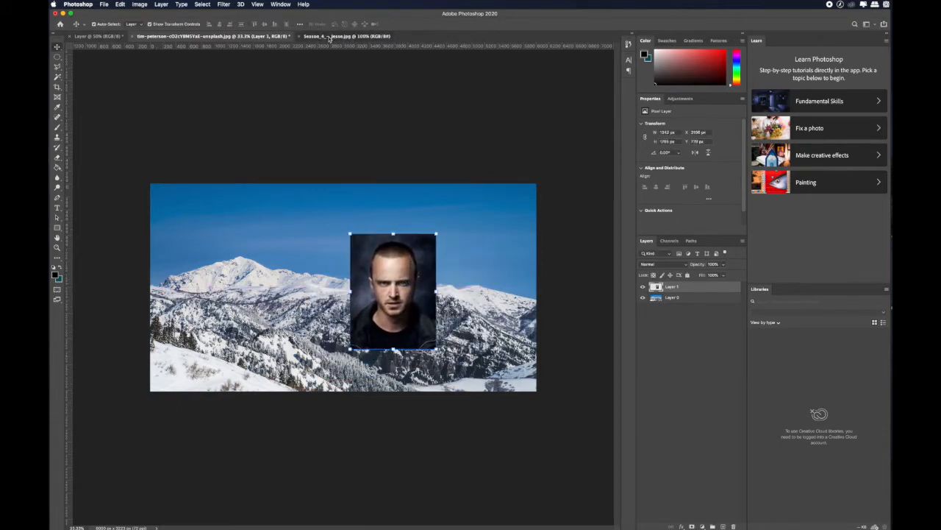
- Try copying the whole portrait and pasting it into the mountain document as another layer, and undo the paste
left_click(327, 36)
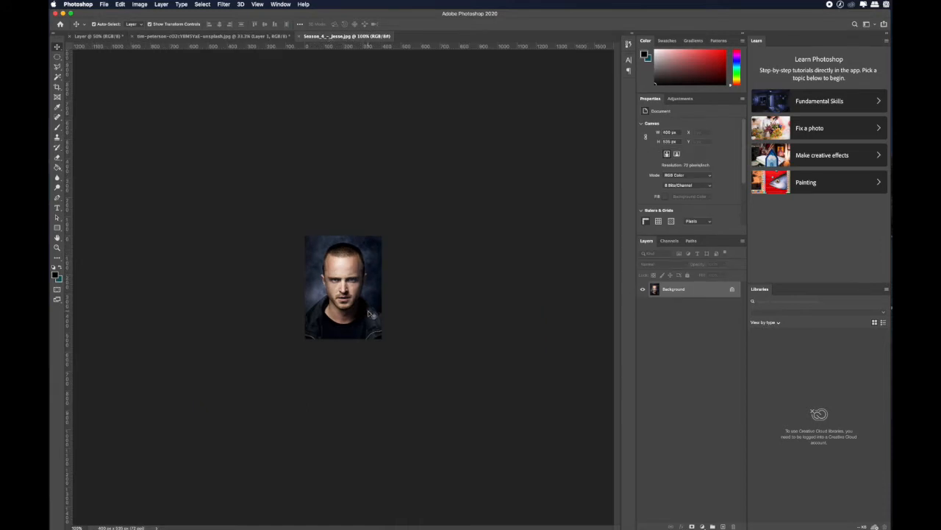
key("super+a")
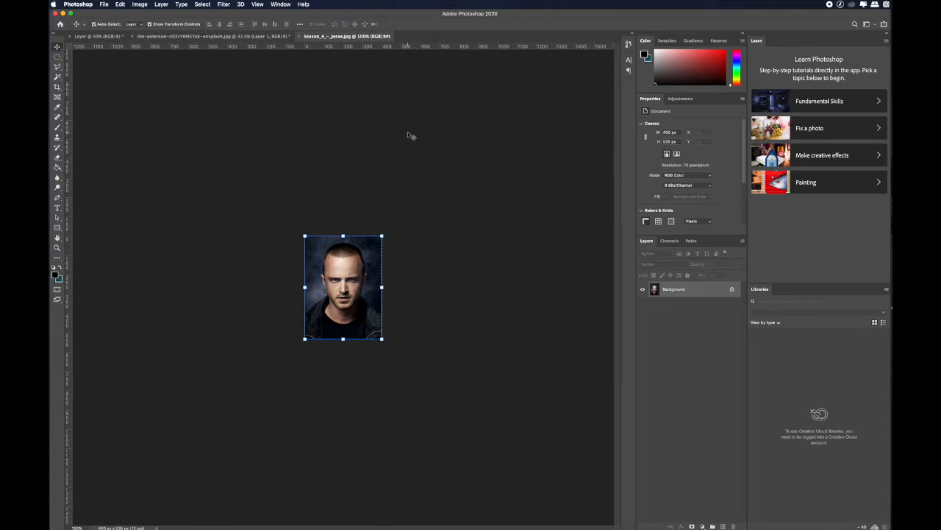
left_click(252, 35)
key("super+v")
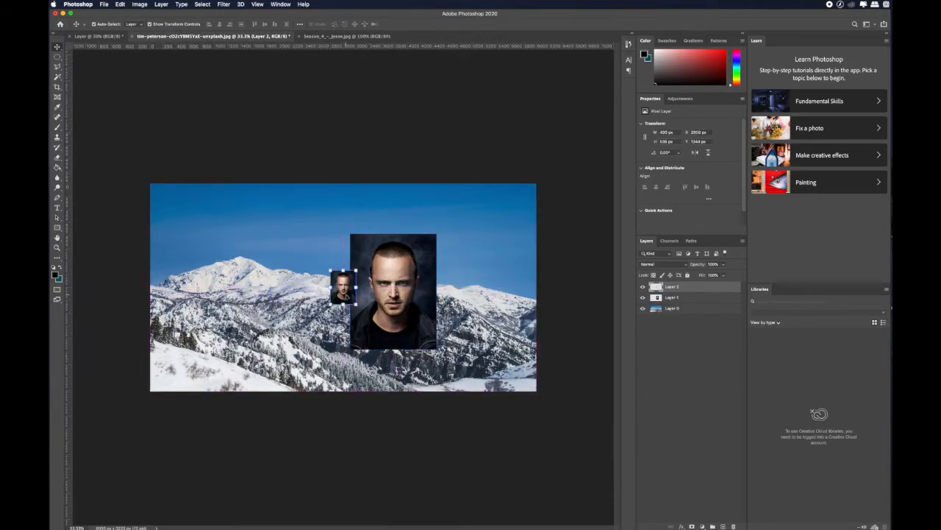
key("super+z")
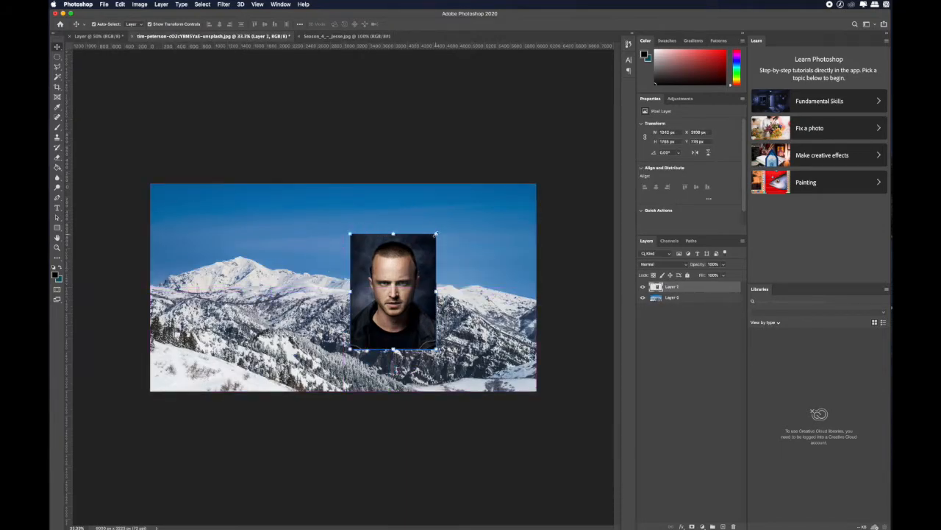
- Enlarge the portrait layer to about 1674 × 2240 px, reposition it over the right half of the mountain photo and leave it selected
left_click_drag(436, 348, 458, 377)
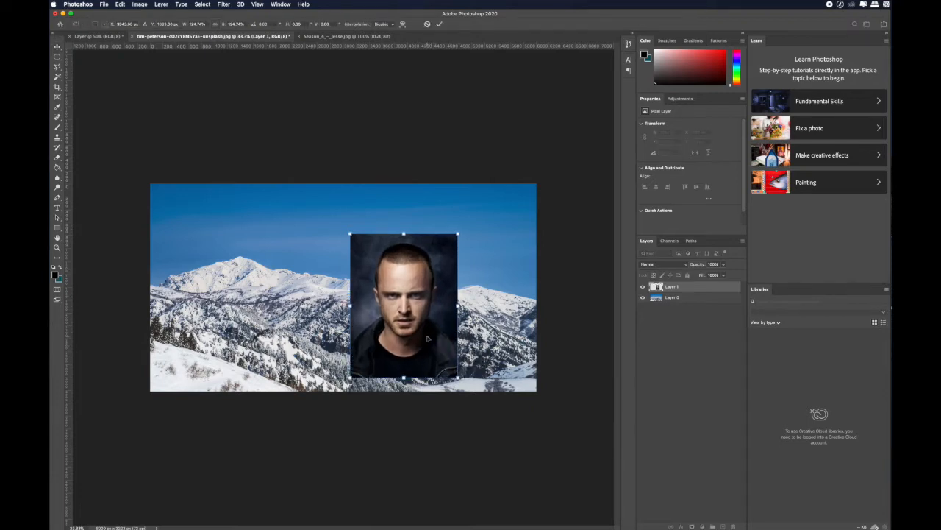
left_click(439, 24)
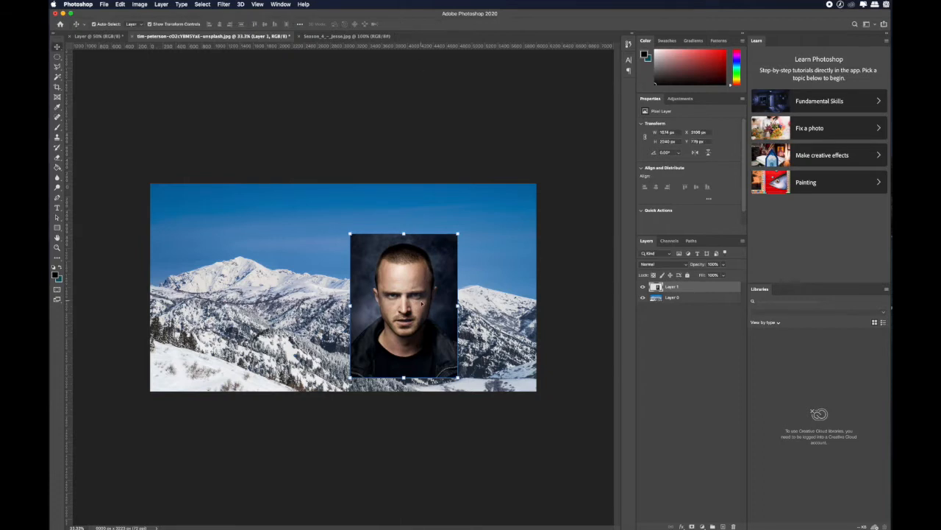
left_click_drag(424, 302, 439, 279)
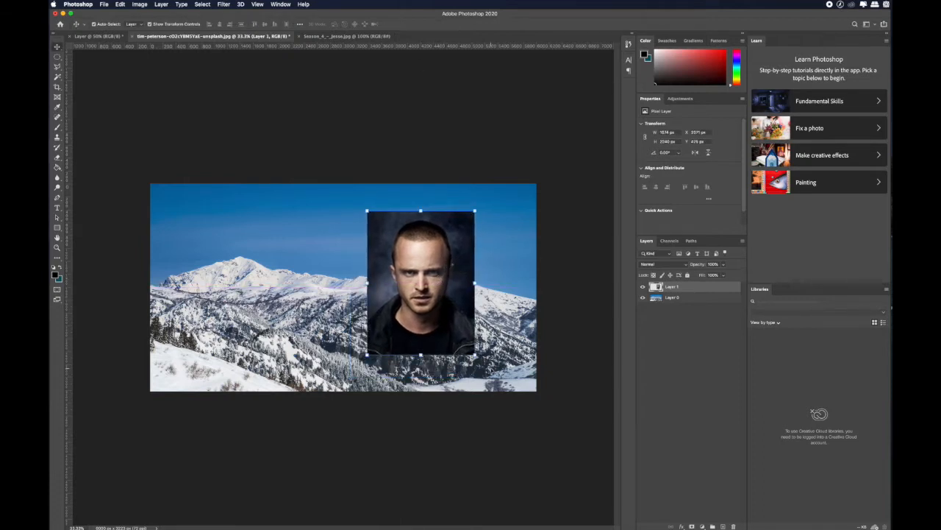
left_click_drag(397, 285, 392, 289)
left_click(675, 298)
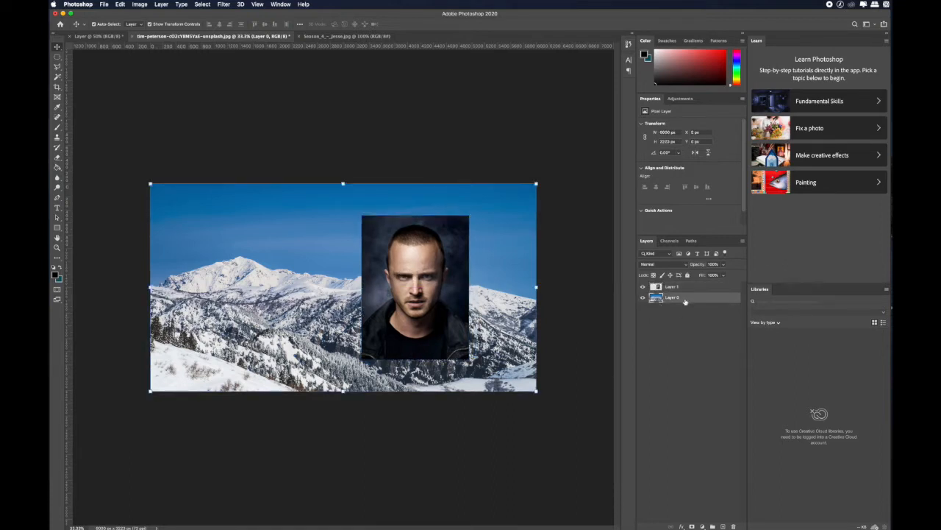
left_click(688, 288)
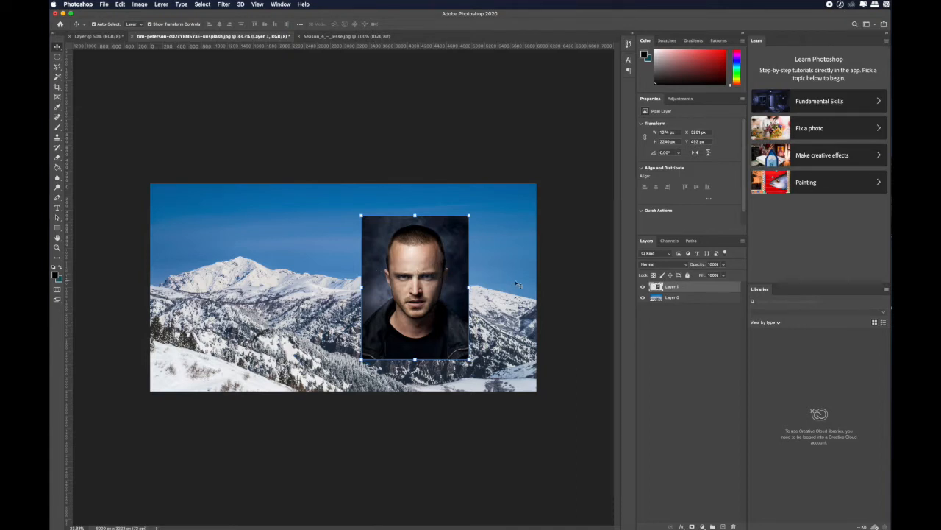
- Enlarge the portrait layer proportionally to about 1769 px wide and reposition it just right of the mountain photo's centre
left_click_drag(457, 300, 440, 298)
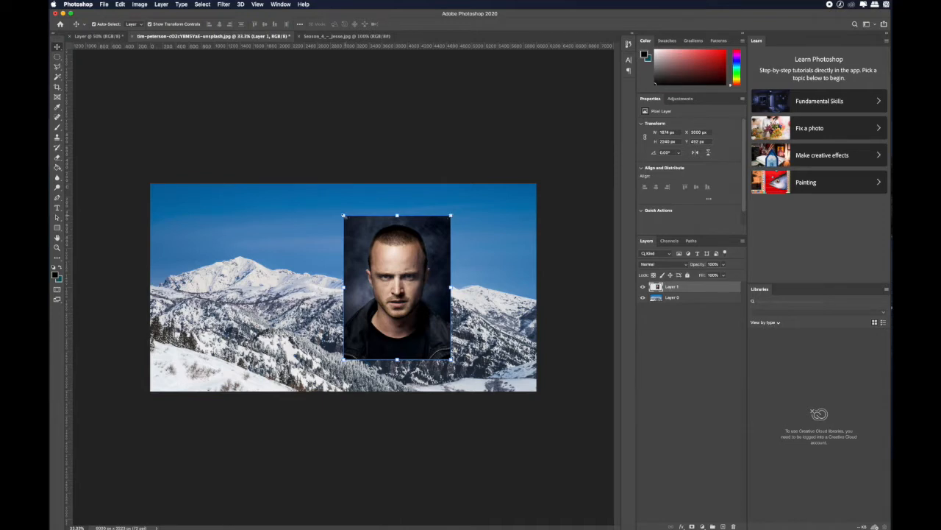
mouse_move(450, 360)
left_mouse_down()
mouse_move(410, 304)
mouse_move(472, 389)
mouse_move(433, 337)
mouse_move(457, 366)
left_mouse_up()
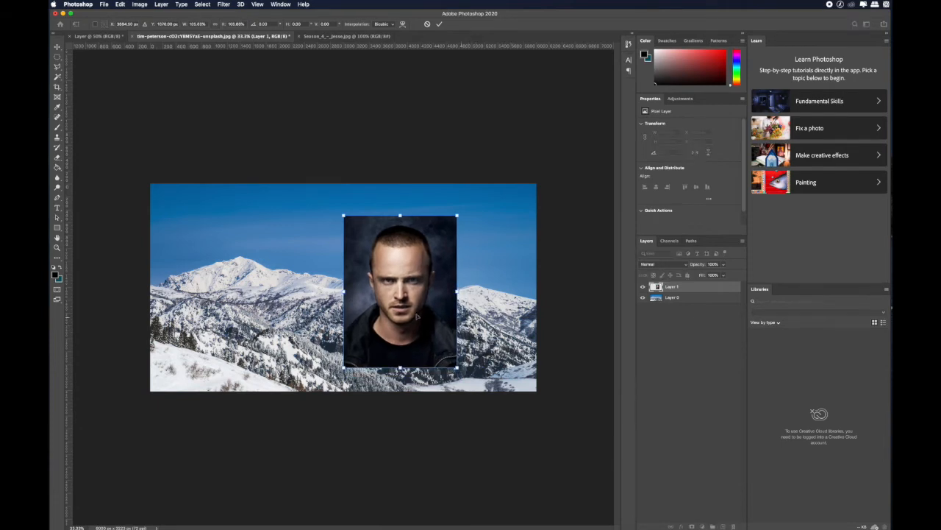
left_click(439, 24)
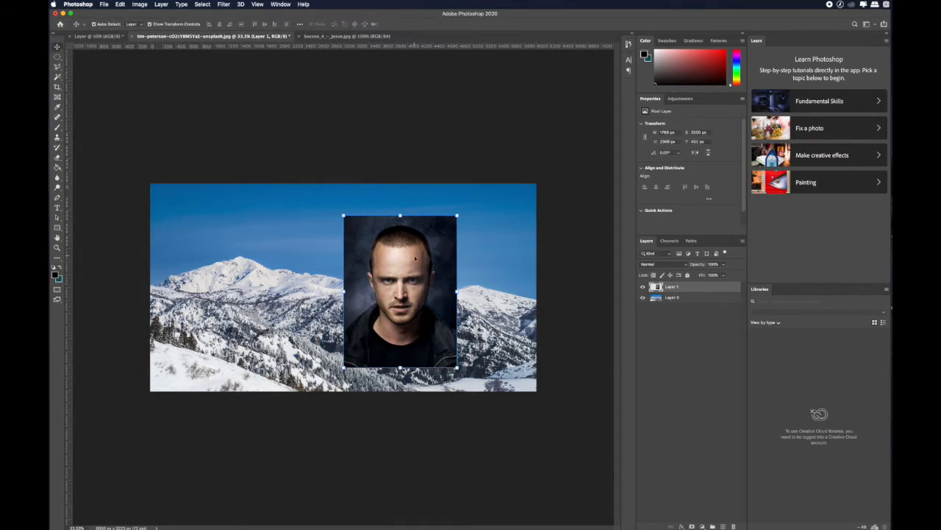
left_click_drag(416, 258, 420, 254)
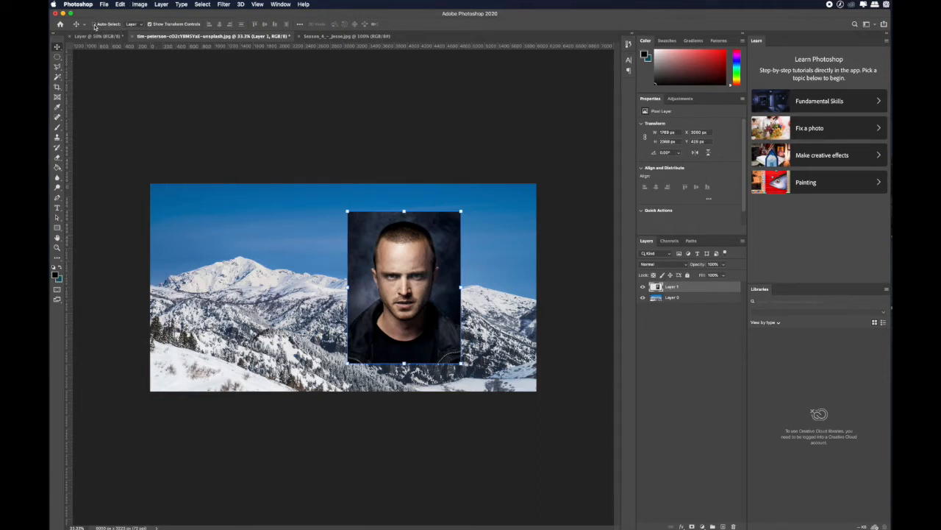
mouse_move(514, 252)
left_mouse_down()
mouse_move(535, 249)
mouse_move(516, 240)
left_mouse_up()
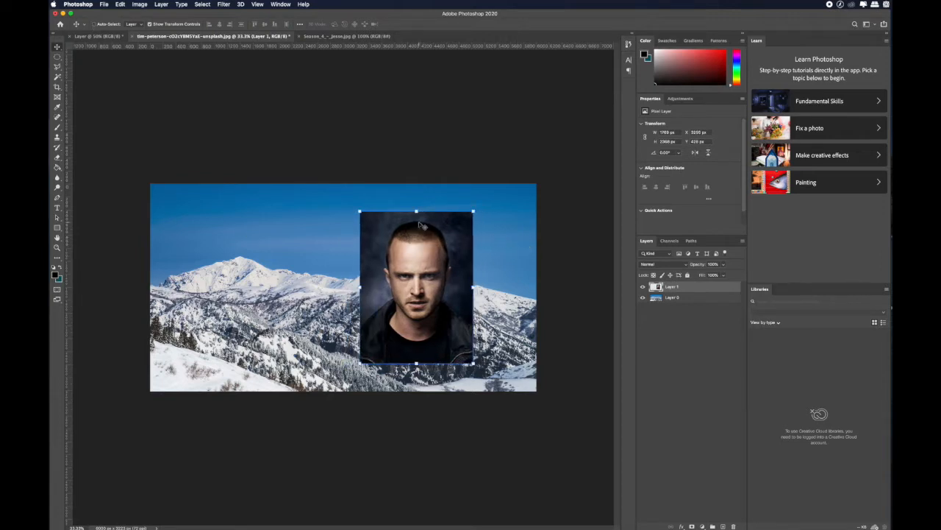
left_click_drag(421, 225, 405, 225)
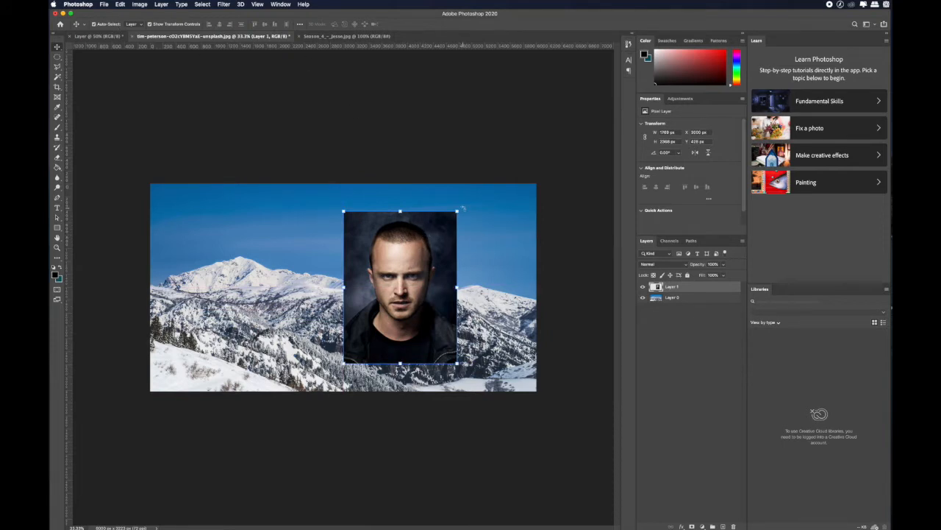
- Try stretching the portrait layer out of proportion, including a wide, flattened shape, and cancel the transforms
mouse_move(458, 211)
left_mouse_down()
mouse_move(413, 265)
mouse_move(483, 196)
mouse_move(436, 228)
mouse_move(463, 223)
left_mouse_up()
mouse_move(455, 288)
left_mouse_down()
mouse_move(497, 288)
mouse_move(450, 288)
mouse_move(467, 288)
left_mouse_up()
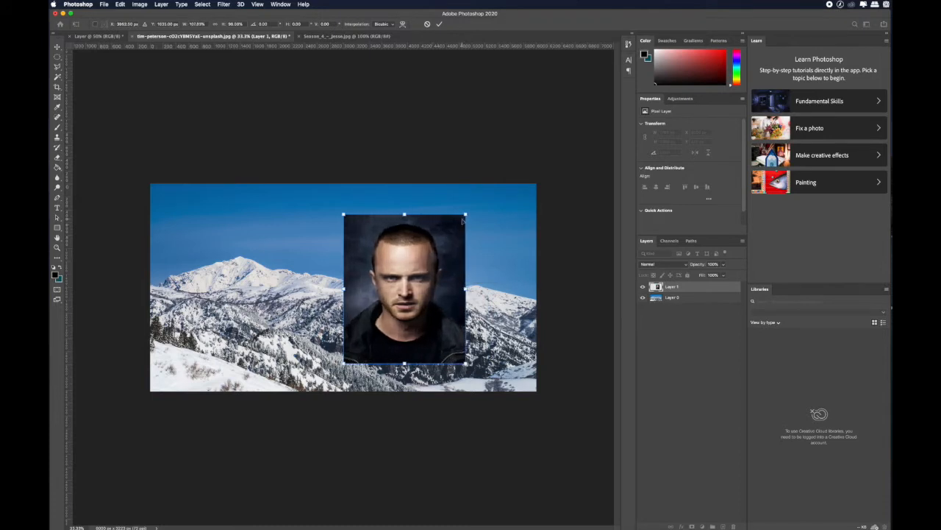
left_click(427, 24)
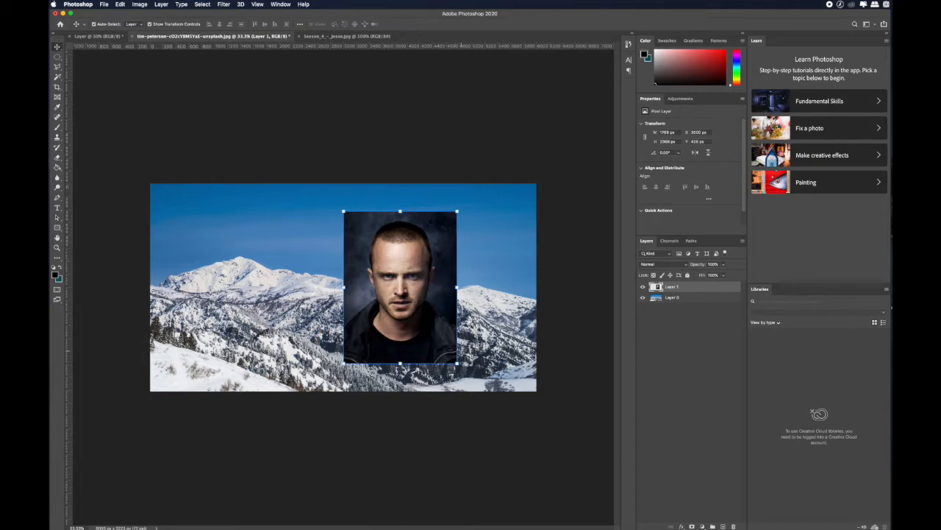
left_click_drag(458, 364, 508, 297)
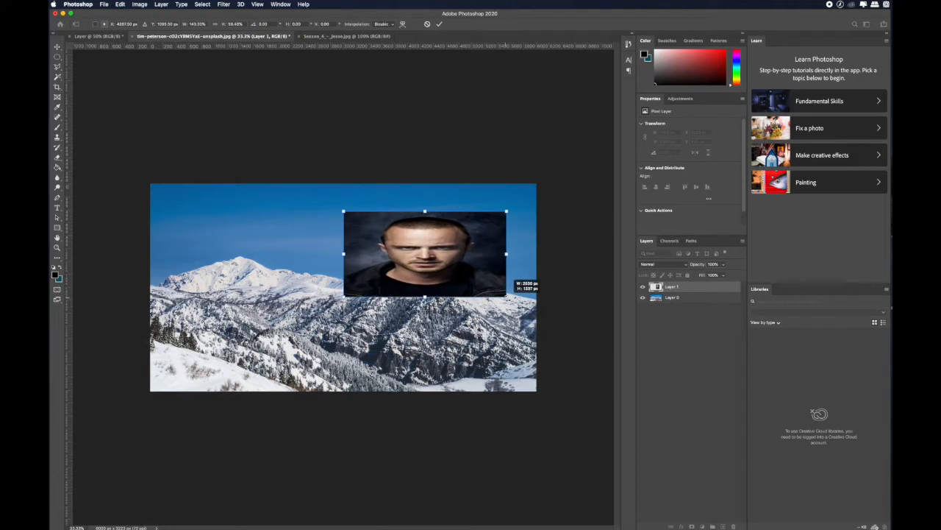
left_click(428, 24)
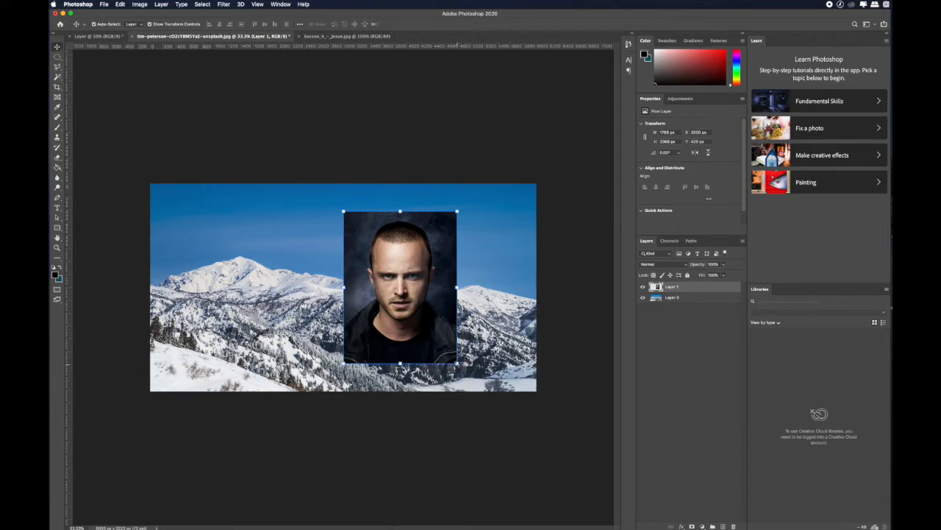
- Scale the portrait layer proportionally to about 1779 × 2381 px and move it to the centre of the mountain photo
mouse_move(457, 363)
left_mouse_down()
mouse_move(411, 301)
mouse_move(475, 386)
mouse_move(380, 256)
mouse_move(457, 364)
left_mouse_up()
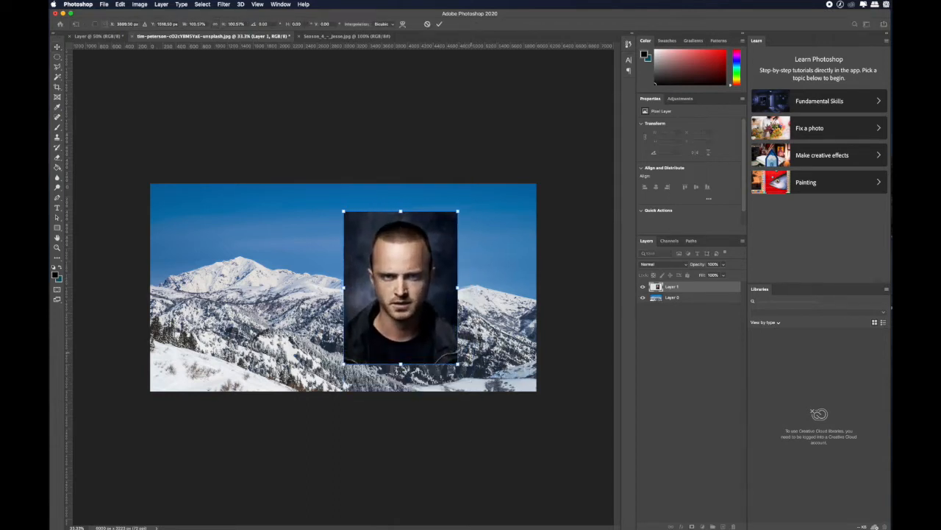
left_click_drag(403, 276, 392, 276)
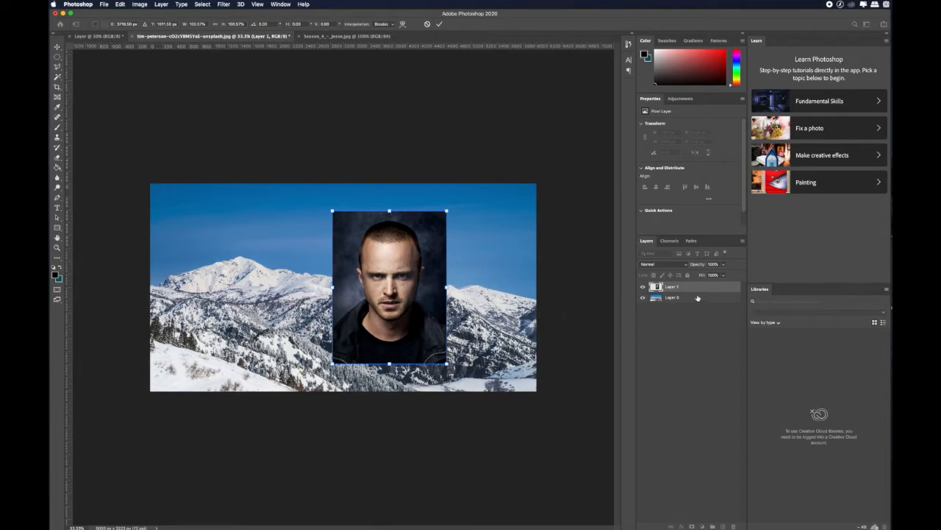
key("Return")
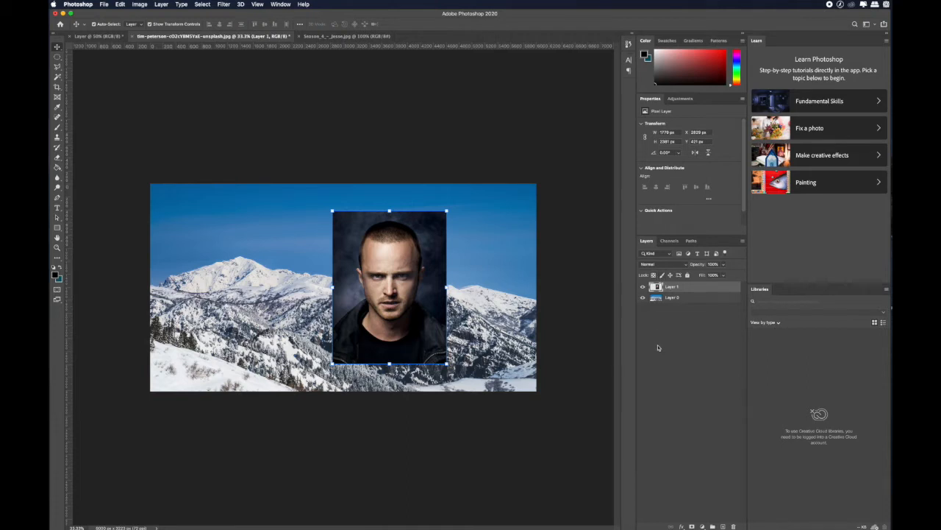
left_click_drag(409, 309, 402, 309)
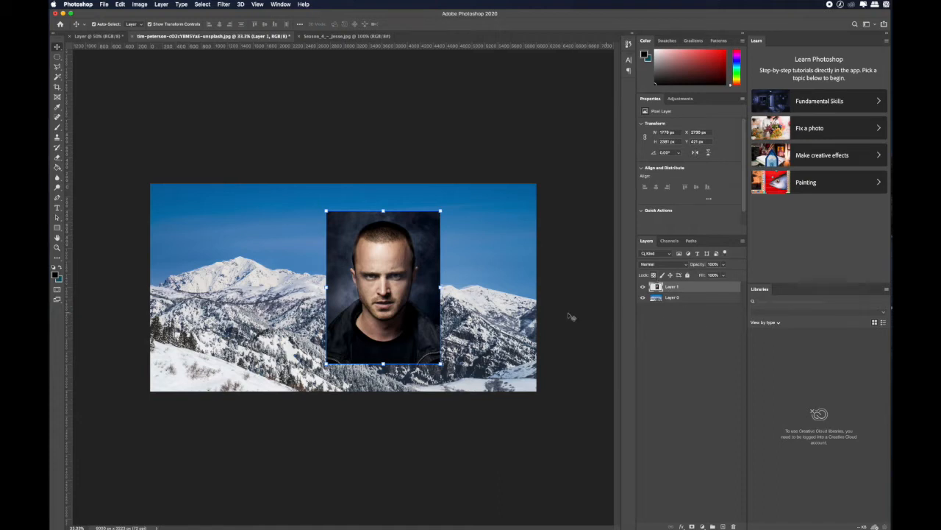
left_click_drag(422, 306, 381, 302)
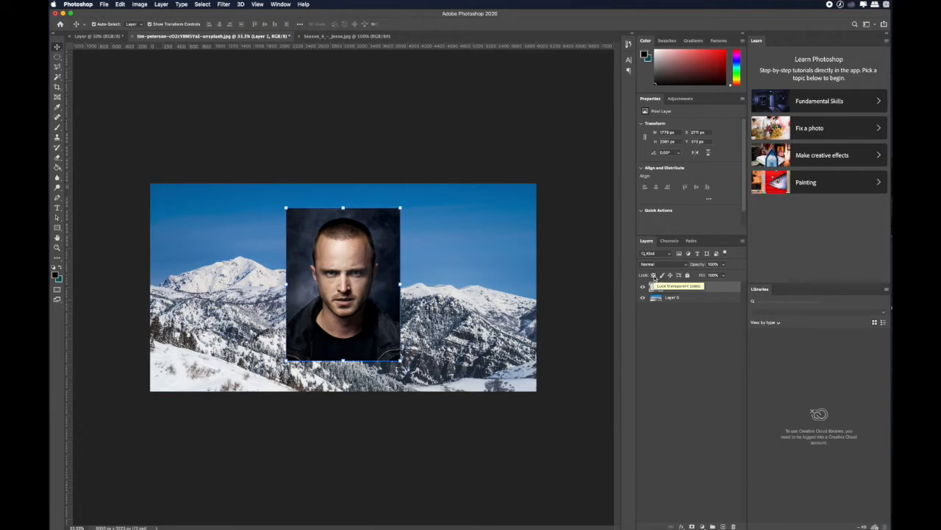
- Lock the transparent pixels of the portrait layer and shift the layer slightly left and down
left_click(654, 275)
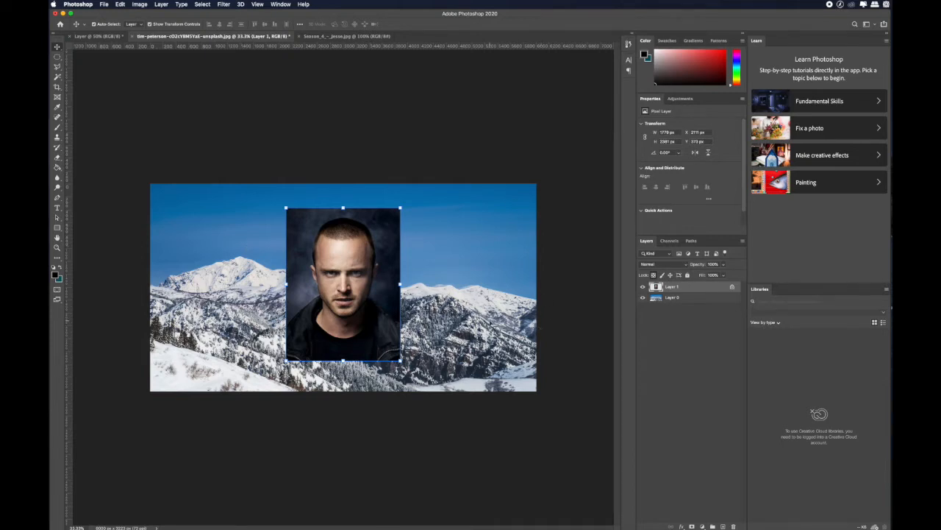
left_click(491, 323)
left_click_drag(369, 302, 362, 305)
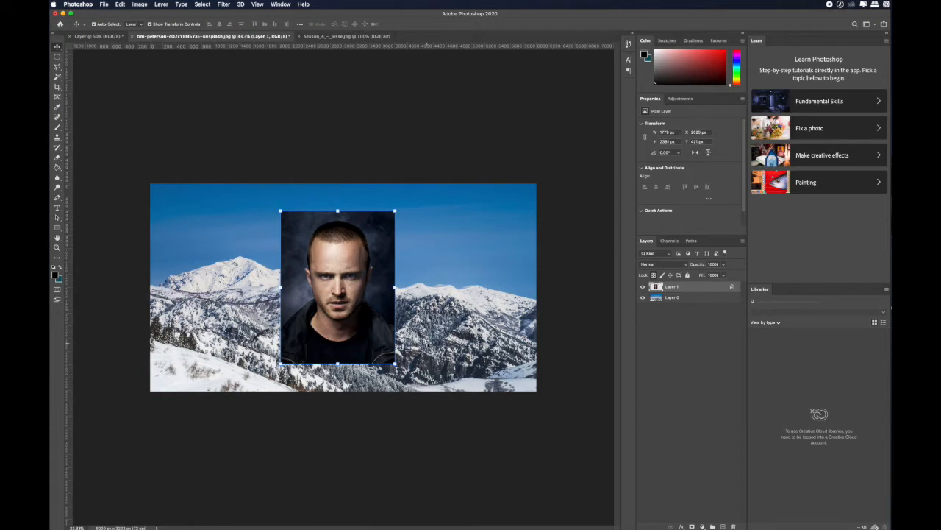
- Hide the mountain layer, nudge the portrait slightly right, and leave the portrait layer selected
left_click(643, 297)
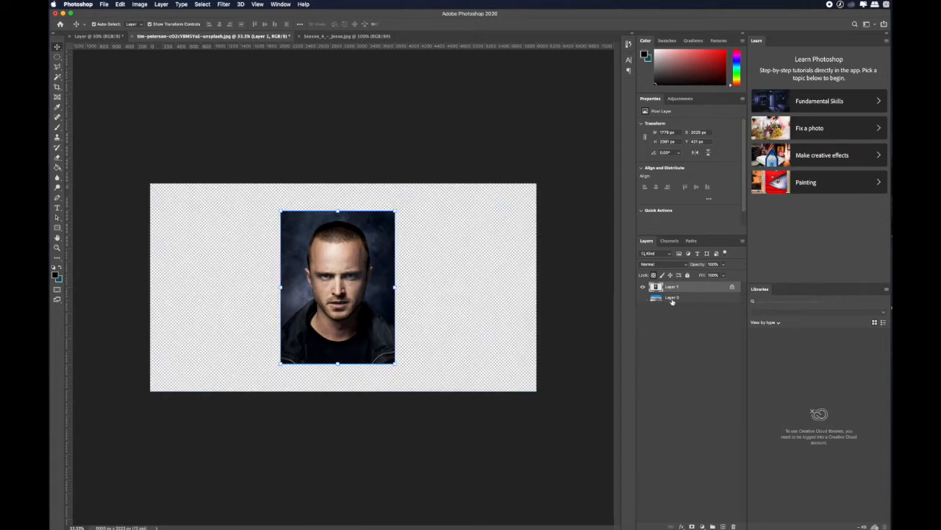
left_click_drag(367, 270, 369, 270)
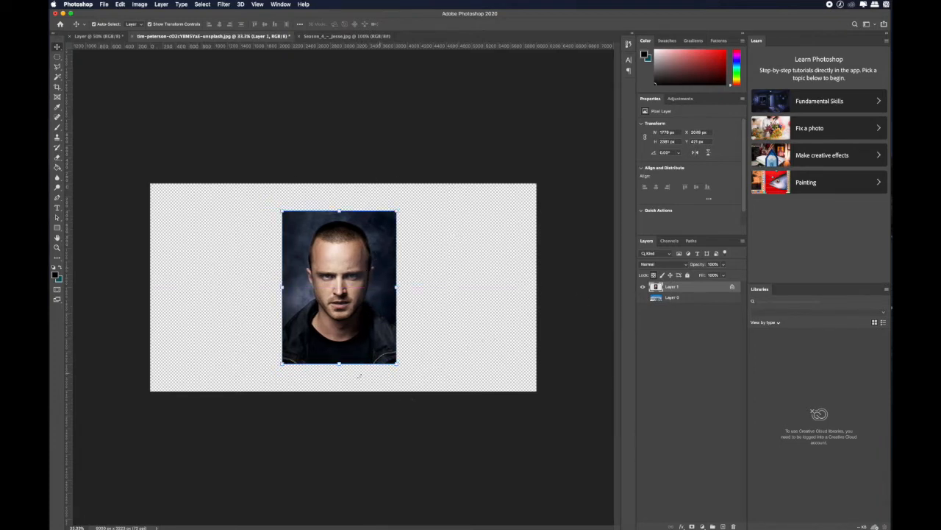
left_click(643, 297)
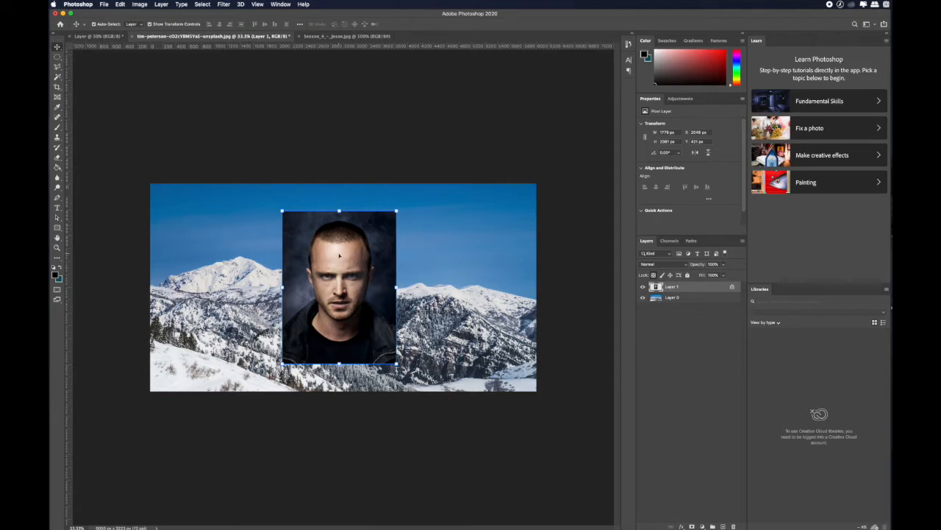
left_click(642, 299)
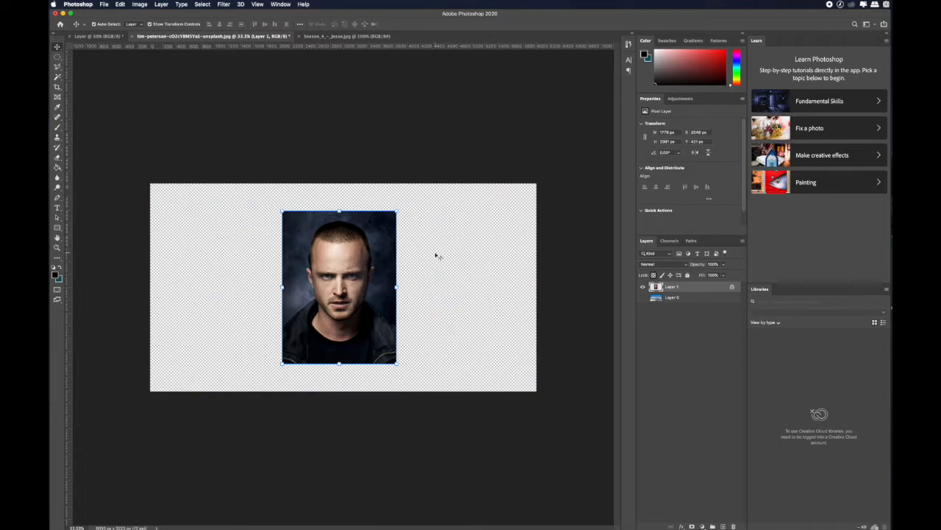
left_click(468, 280)
left_click(389, 267)
left_click(439, 280)
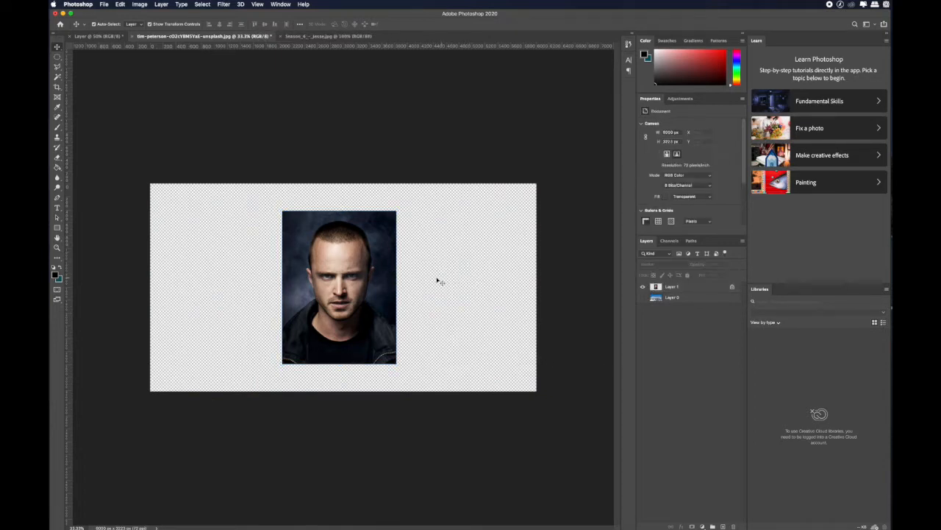
left_click(395, 270)
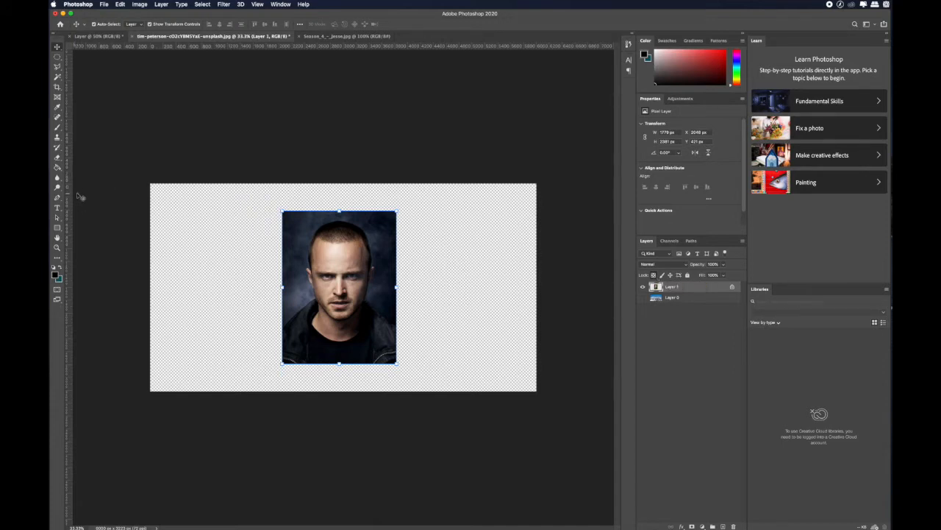
- Choose the Brush tool and set the foreground colour to dark red, #b00e0e
left_click(58, 127)
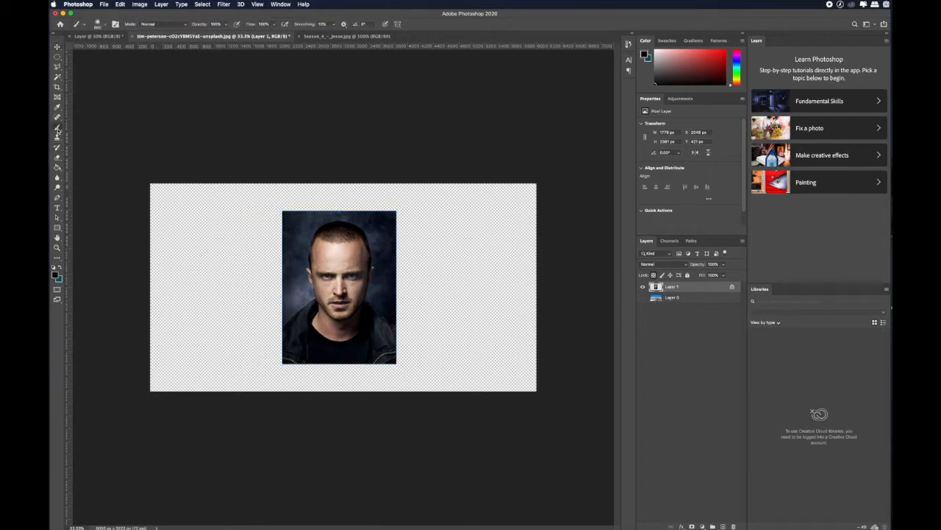
left_click(55, 275)
left_click(648, 424)
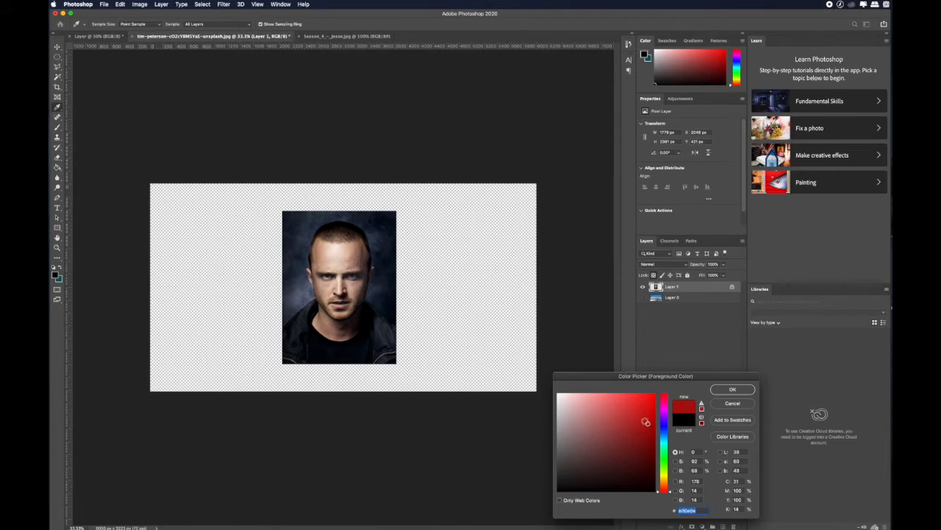
left_click(748, 389)
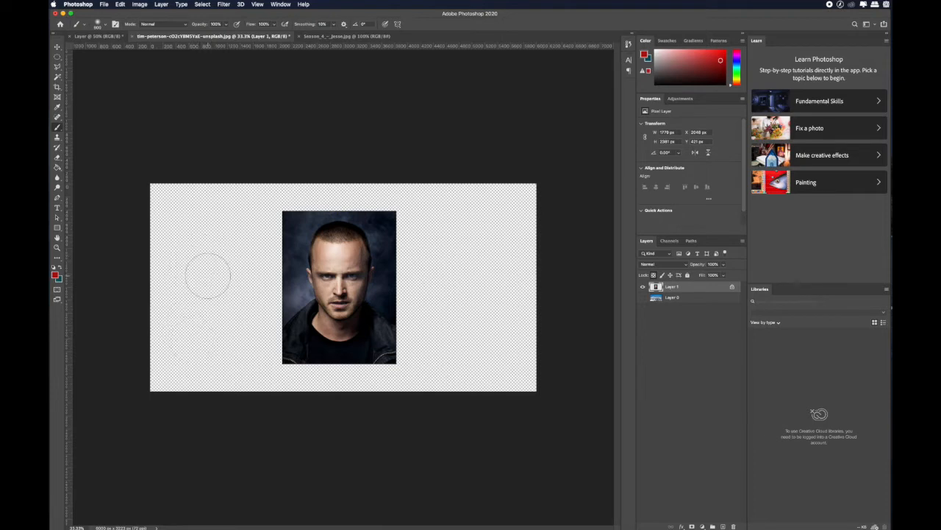
- Paint red across the whole portrait with its transparent pixels locked, and undo the painting
left_click(291, 219)
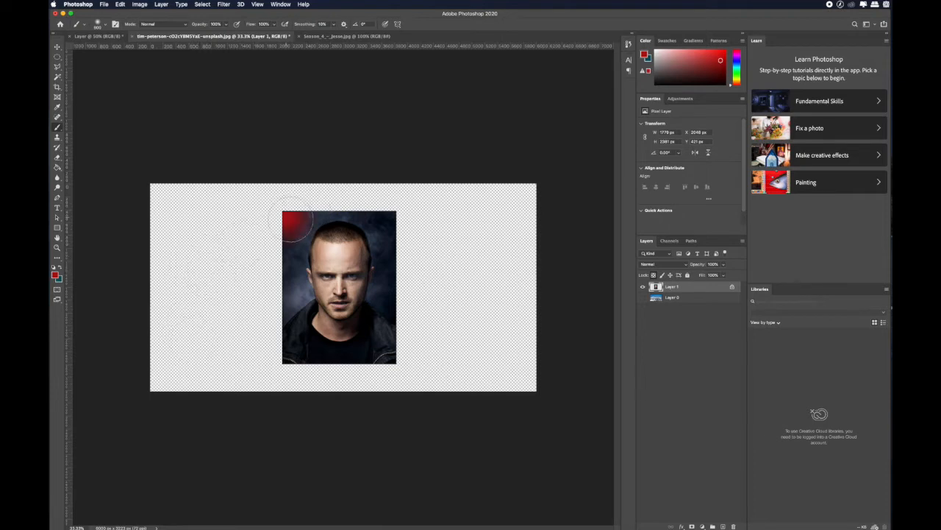
mouse_move(290, 218)
left_mouse_down()
mouse_move(364, 232)
mouse_move(284, 225)
mouse_move(409, 220)
mouse_move(231, 270)
mouse_move(357, 294)
mouse_move(356, 321)
mouse_move(251, 331)
mouse_move(395, 360)
mouse_move(427, 316)
left_mouse_up()
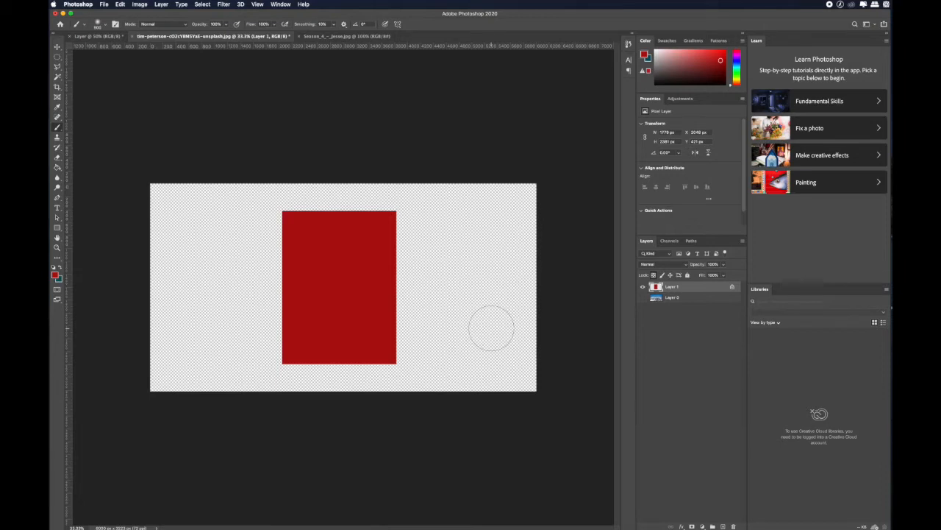
key("super+z")
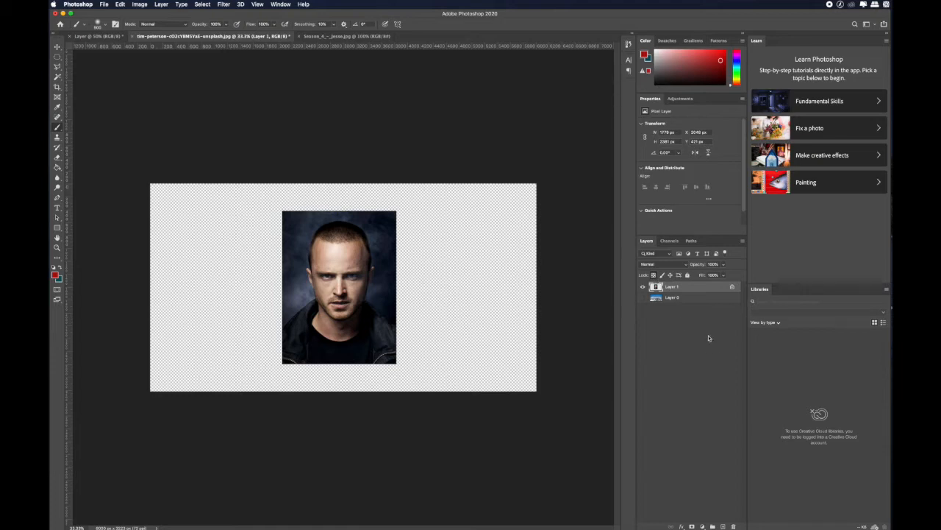
- Lock the image pixels of the portrait layer and try painting on it with the red brush
left_click(662, 275)
left_click(462, 244)
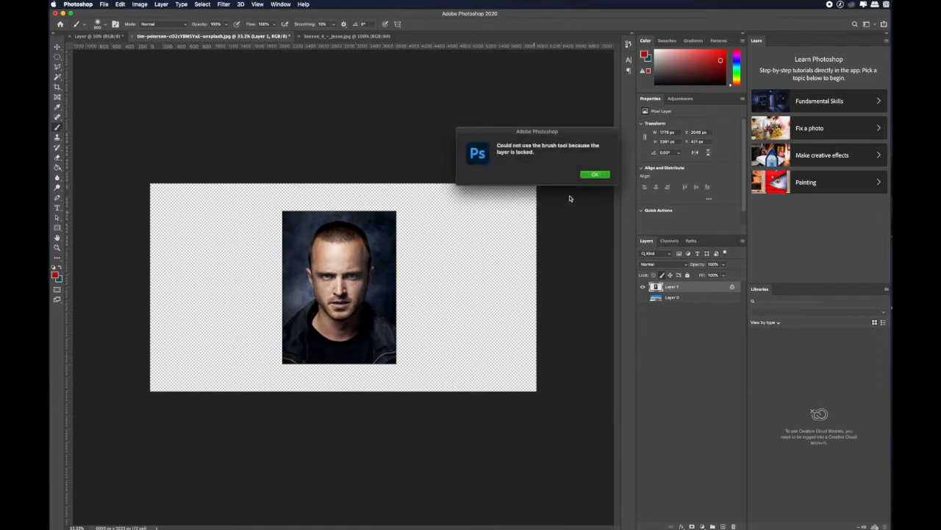
left_click(595, 175)
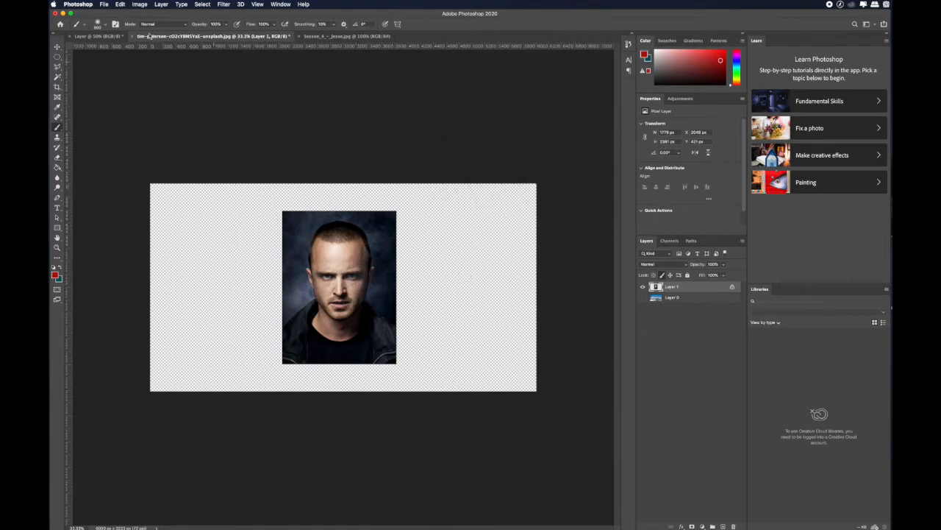
- Move the portrait layer around with its image pixels locked, leaving it near the centre of the canvas
left_click(58, 48)
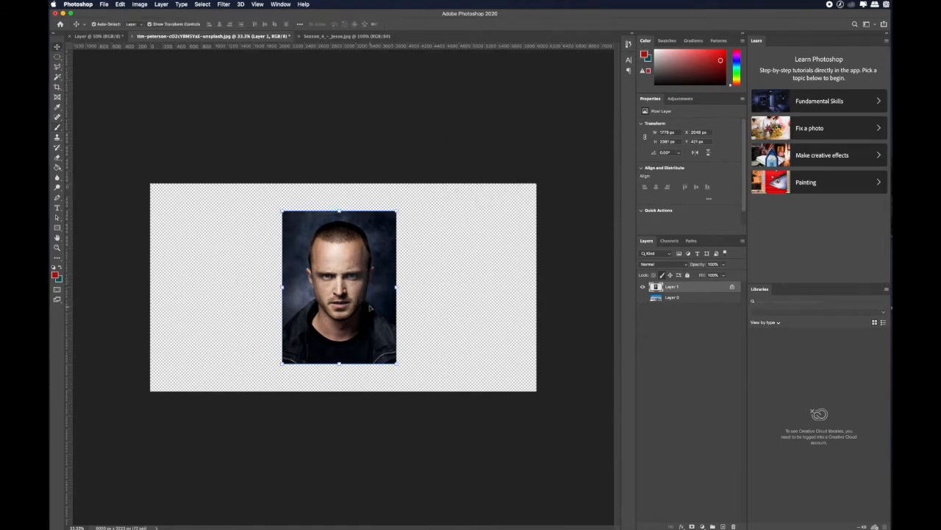
mouse_move(370, 308)
left_mouse_down()
mouse_move(292, 306)
mouse_move(462, 290)
mouse_move(266, 294)
mouse_move(435, 287)
mouse_move(371, 316)
mouse_move(401, 291)
mouse_move(353, 295)
mouse_move(357, 304)
left_mouse_up()
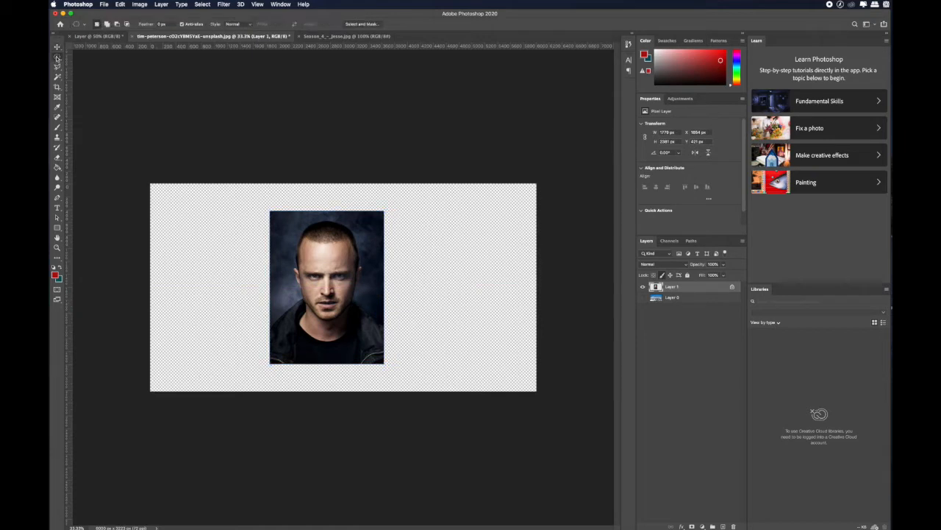
left_click_drag(352, 296, 374, 298)
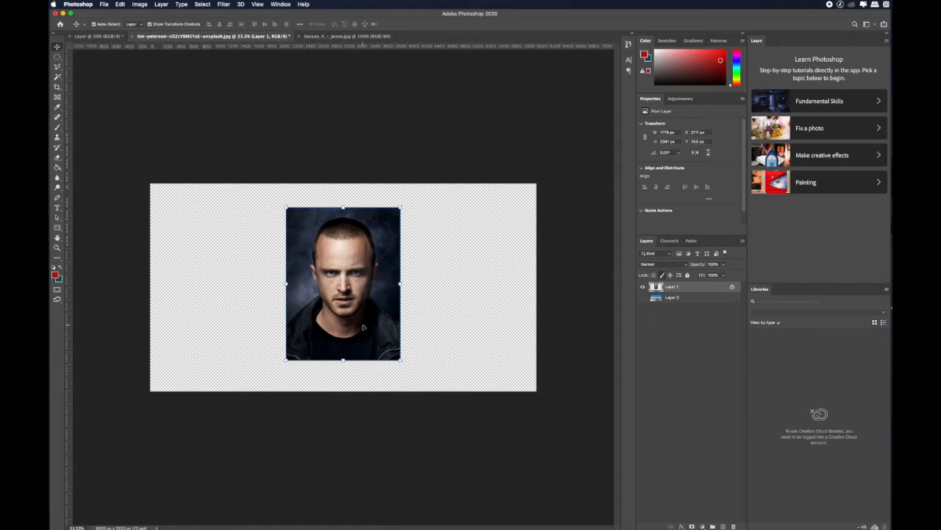
mouse_move(365, 327)
left_mouse_down()
mouse_move(262, 328)
mouse_move(362, 338)
left_mouse_up()
left_click_drag(365, 336, 364, 335)
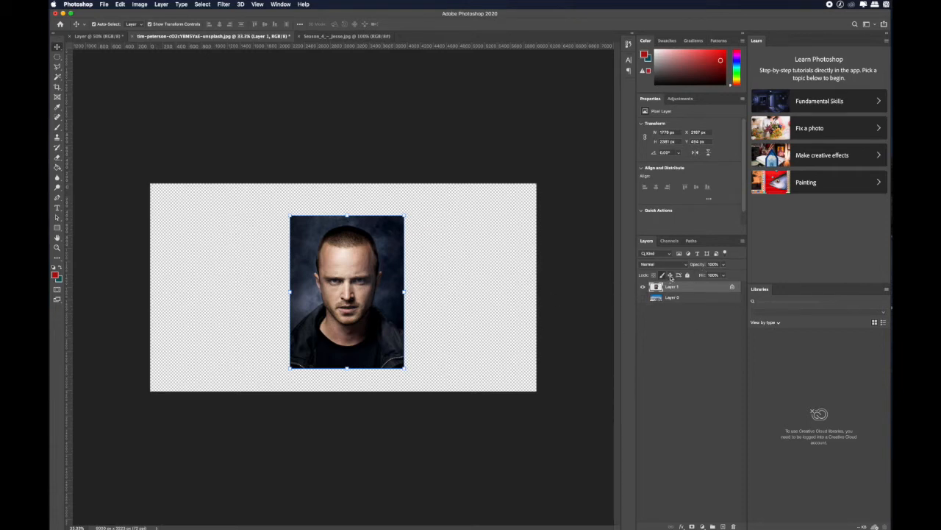
- Lock the position of the portrait layer and try to move it on the canvas
left_click(670, 275)
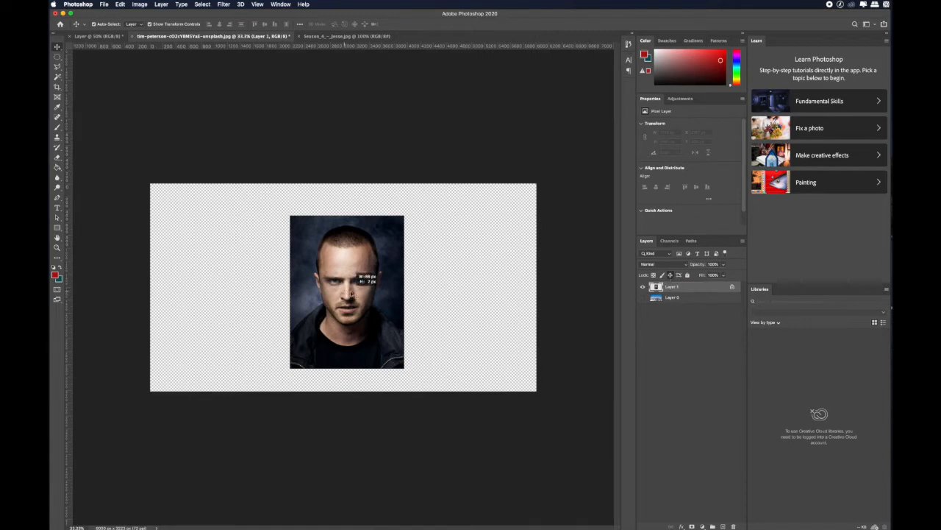
left_click(412, 283)
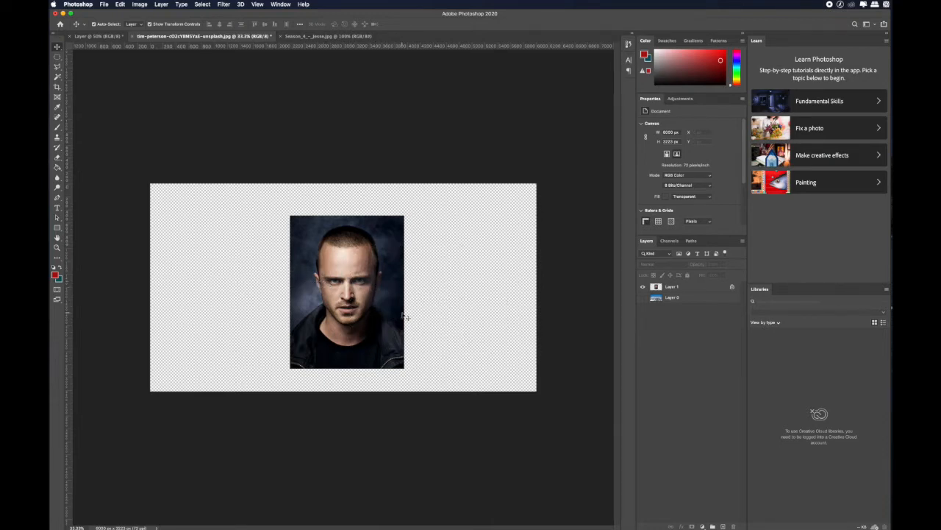
left_click(692, 288)
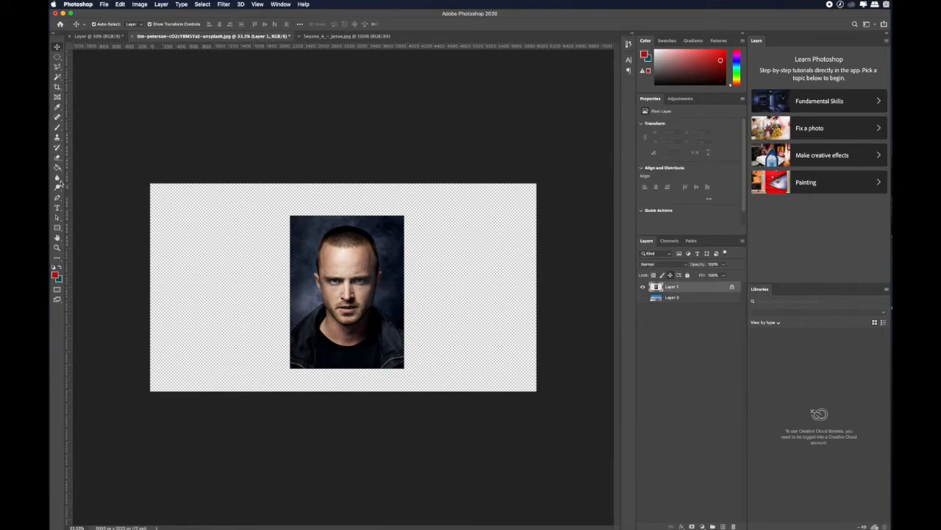
- Paint red brush strokes across the portrait and the surrounding transparent area with only its position locked, and undo the painting
left_click(57, 127)
mouse_move(227, 226)
left_mouse_down()
mouse_move(284, 200)
mouse_move(371, 205)
mouse_move(470, 270)
left_mouse_up()
mouse_move(443, 315)
left_mouse_down()
mouse_move(418, 344)
mouse_move(433, 348)
mouse_move(397, 352)
left_mouse_up()
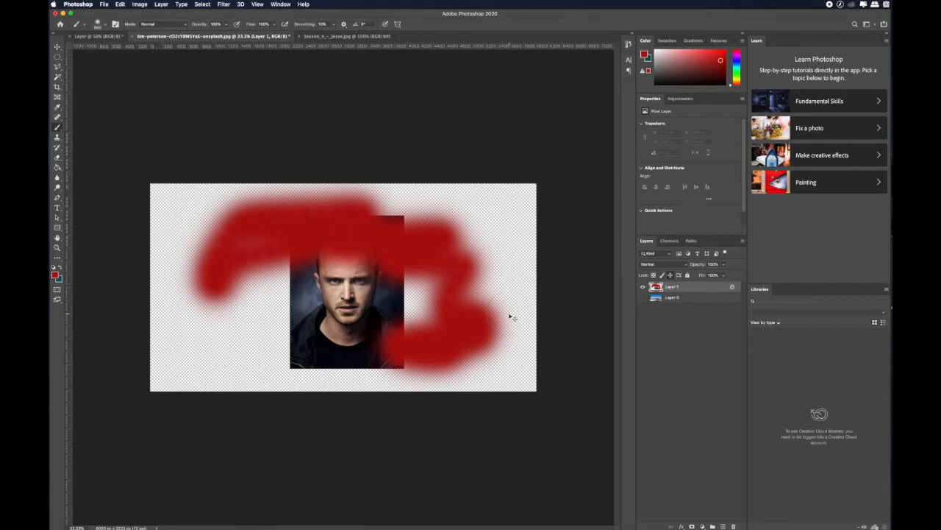
key("super+z")
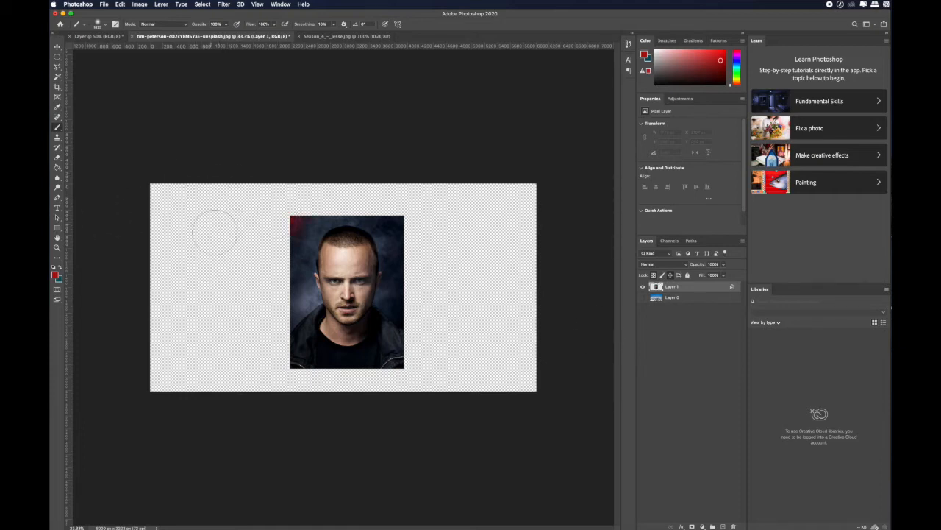
- Paint the whole portrait red with the brush while both its transparent pixels and position are locked
mouse_move(214, 231)
left_mouse_down()
mouse_move(243, 228)
mouse_move(140, 259)
mouse_move(158, 284)
mouse_move(306, 301)
mouse_move(390, 294)
mouse_move(368, 323)
mouse_move(317, 352)
mouse_move(273, 334)
left_mouse_up()
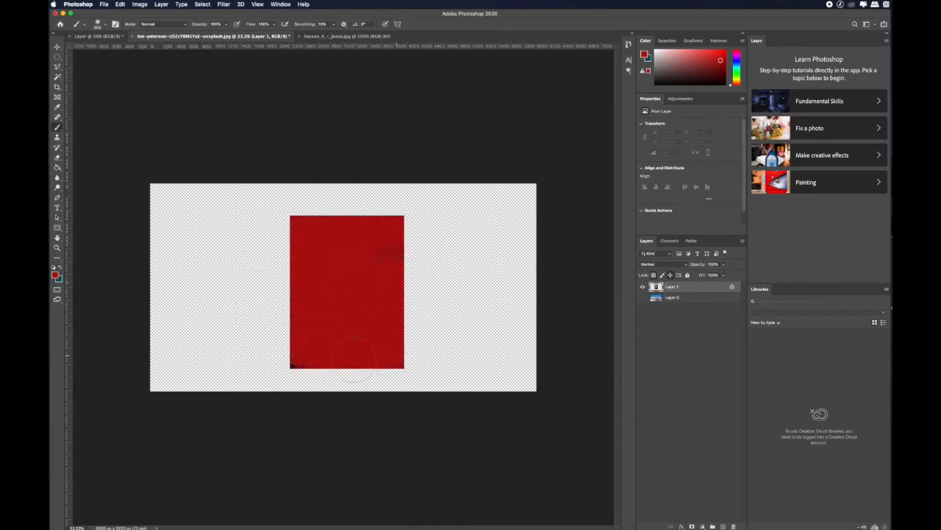
left_click_drag(379, 270, 444, 214)
- Try to move the red-painted portrait with its position locked, and undo the painting
key("v")
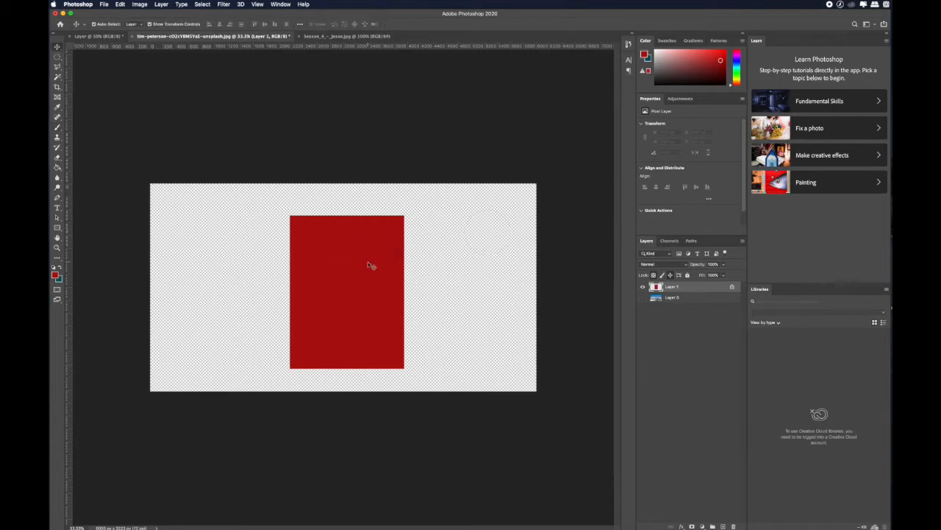
mouse_move(369, 261)
left_mouse_down()
mouse_move(272, 265)
mouse_move(335, 308)
mouse_move(338, 294)
left_mouse_up()
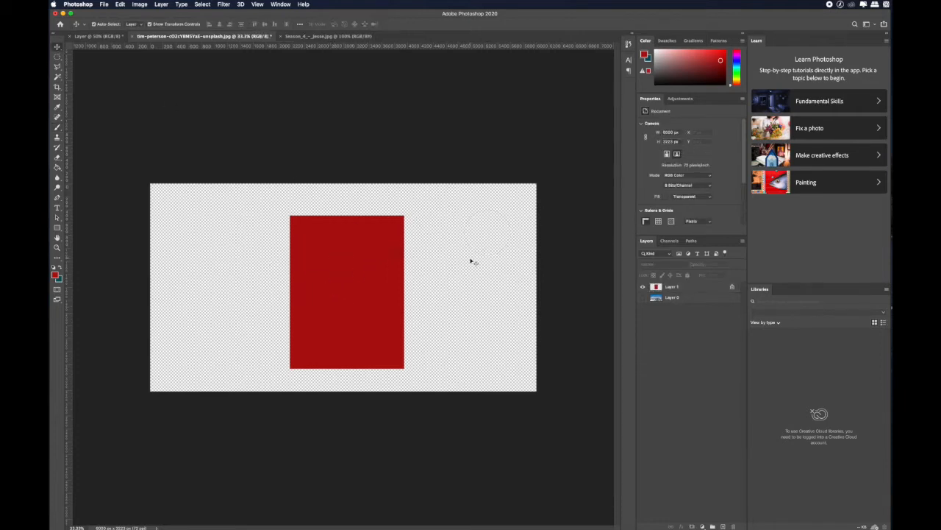
left_click_drag(337, 260, 378, 273)
left_click(687, 287)
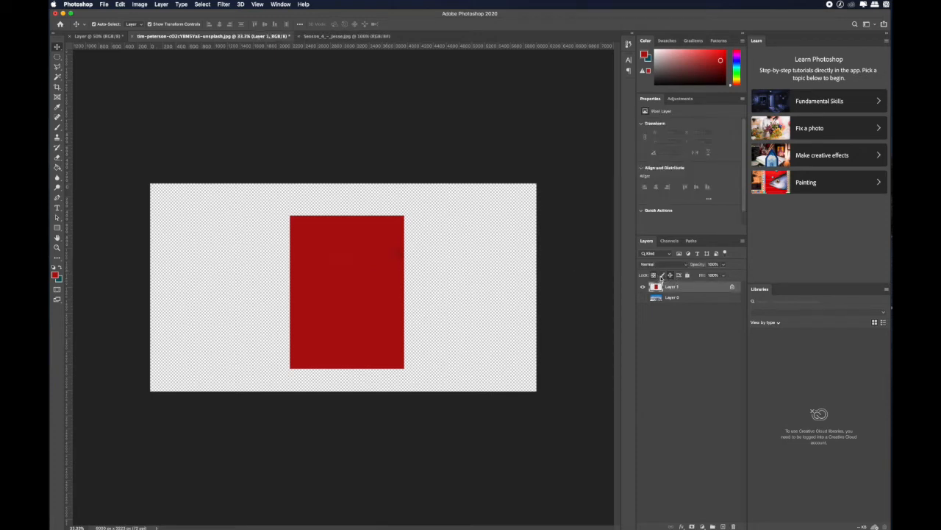
key("super+z")
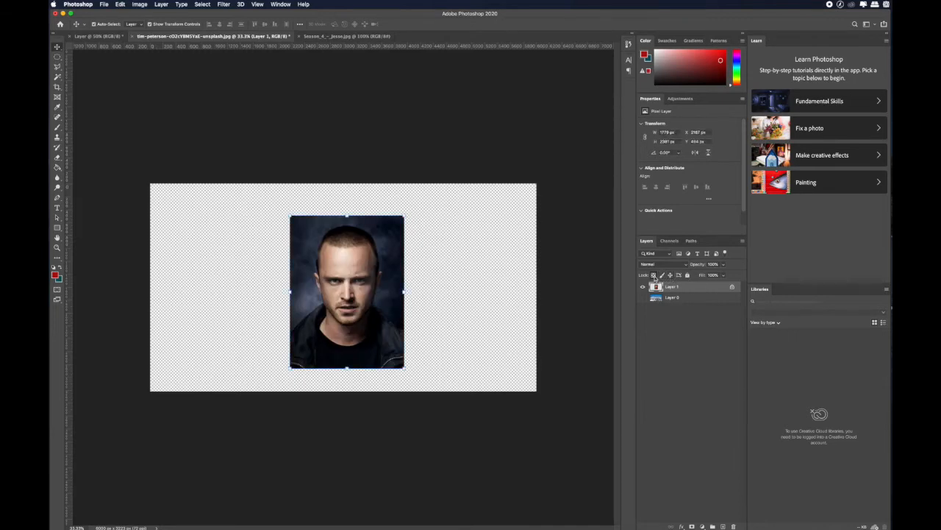
- Release the locks on the portrait layer and move the portrait slightly up and to the left
left_click(654, 275)
mouse_move(359, 244)
left_mouse_down()
mouse_move(325, 243)
mouse_move(429, 256)
mouse_move(332, 245)
mouse_move(355, 240)
left_mouse_up()
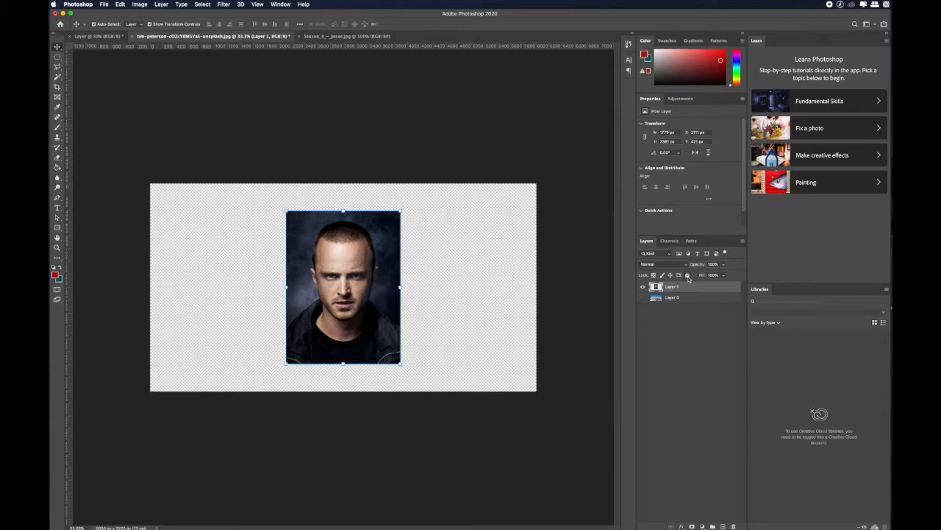
- Lock everything on the portrait layer and try to move it
left_click(687, 275)
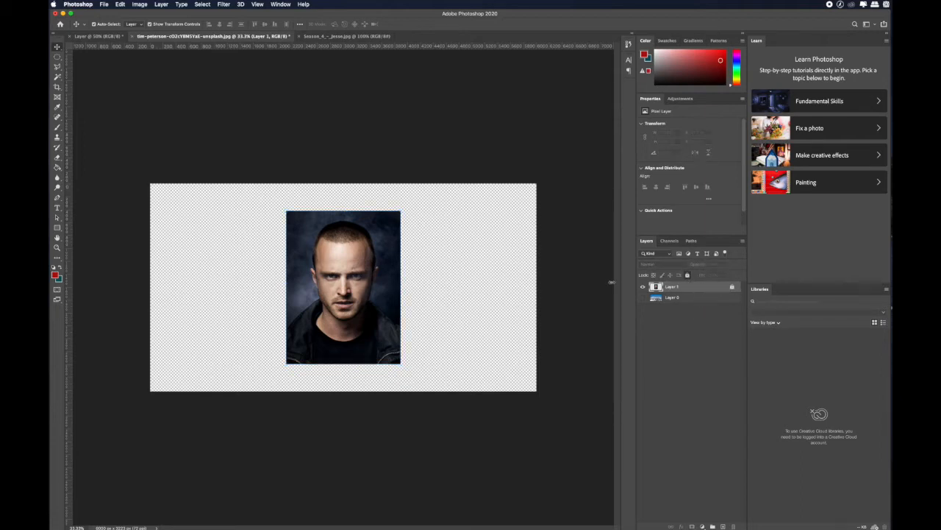
left_click(445, 312)
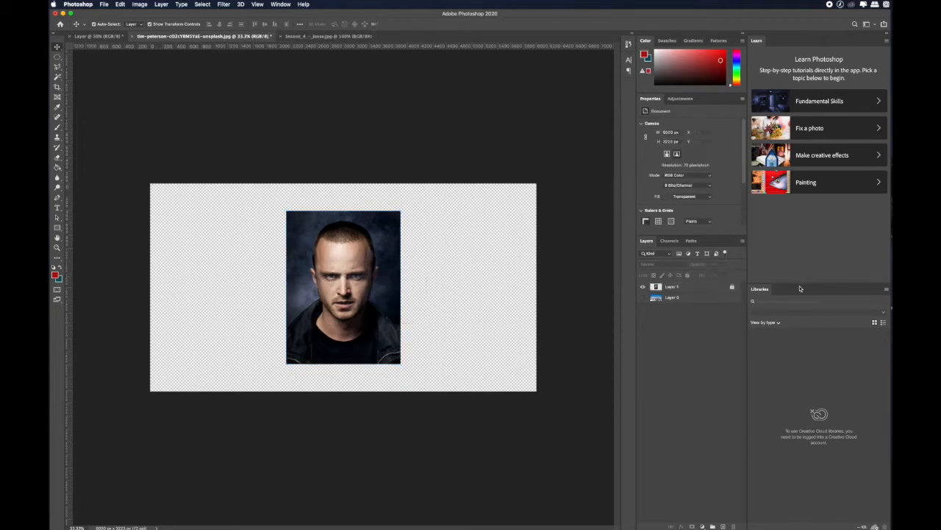
left_click(681, 288)
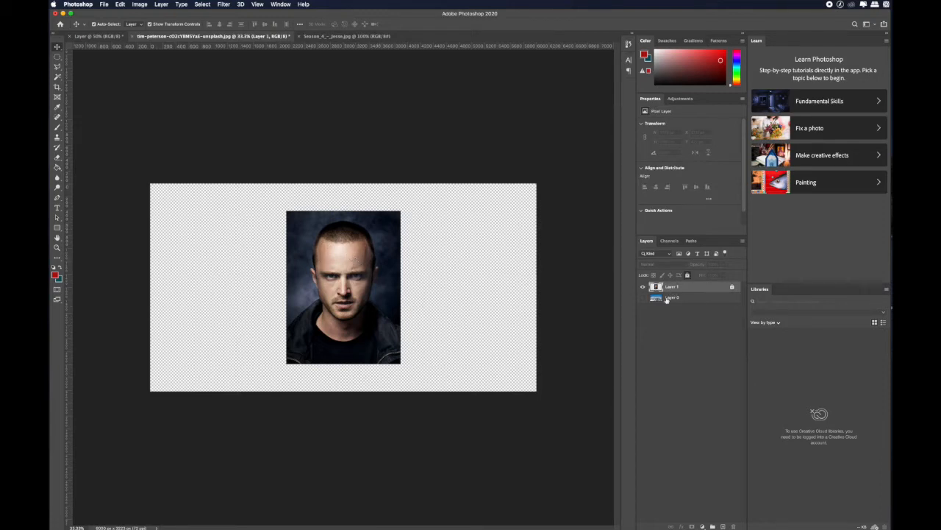
- Show the mountain layer, try to move the fully locked portrait, and shift the mountain photo slightly left behind it
left_click(642, 297)
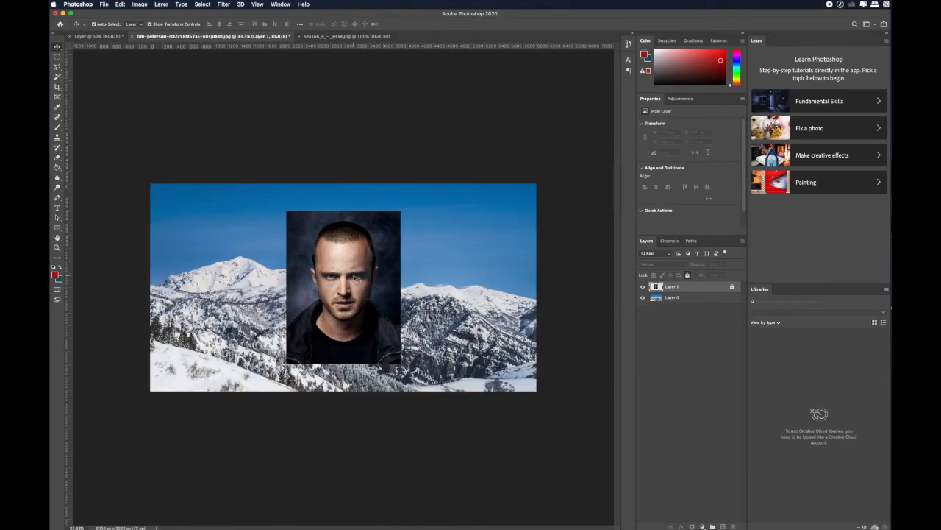
left_click_drag(356, 277, 390, 294)
left_click_drag(496, 292, 450, 274)
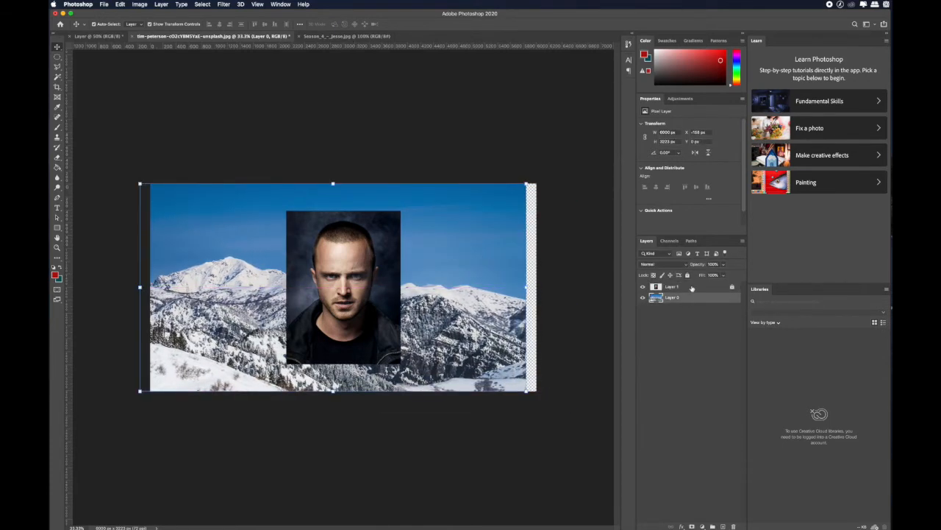
- Undo the mountain layer's shift and release the full lock on the portrait layer
left_click(691, 286)
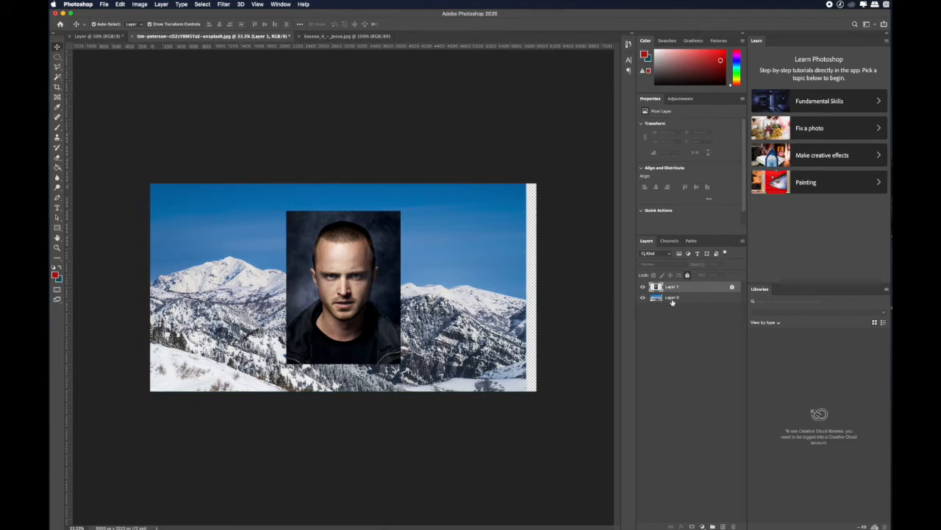
key("super+z")
key("super+z")
key("super+z")
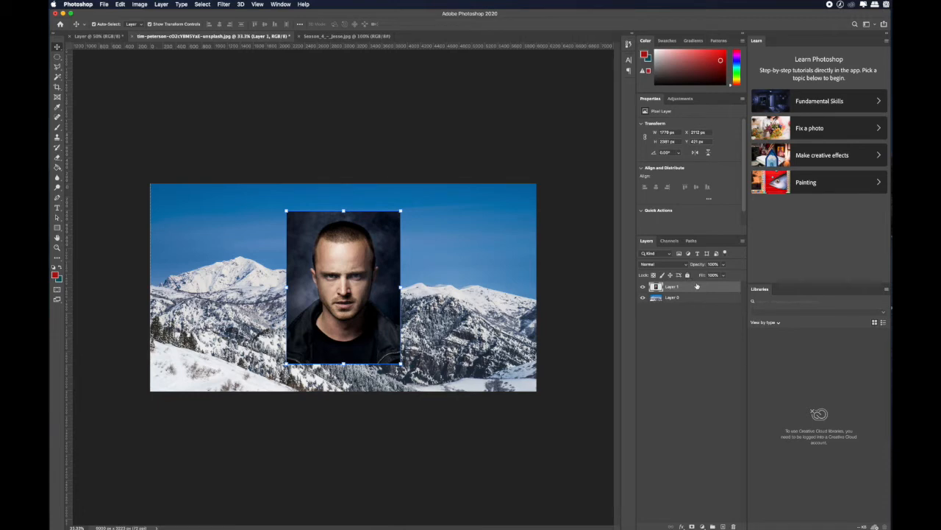
- Lower the portrait layer's fill to about 62% and restore it to 100%
left_click(724, 275)
mouse_move(723, 287)
left_mouse_down()
mouse_move(691, 290)
mouse_move(710, 286)
left_mouse_up()
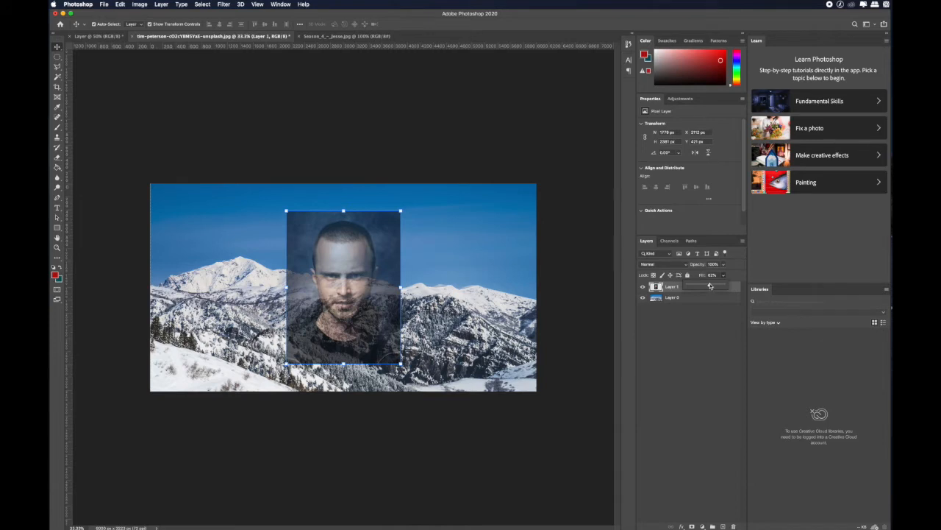
mouse_move(710, 286)
left_mouse_down()
mouse_move(732, 287)
mouse_move(723, 289)
left_mouse_up()
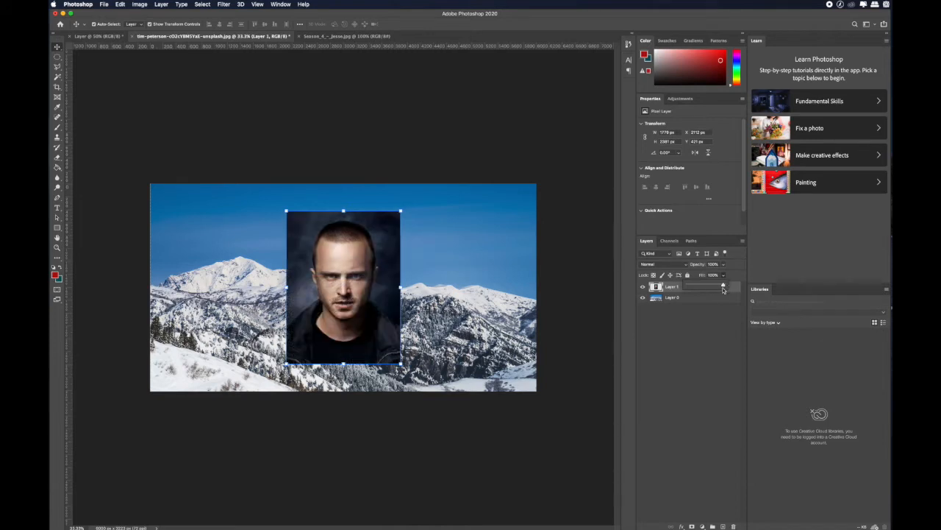
left_click(730, 275)
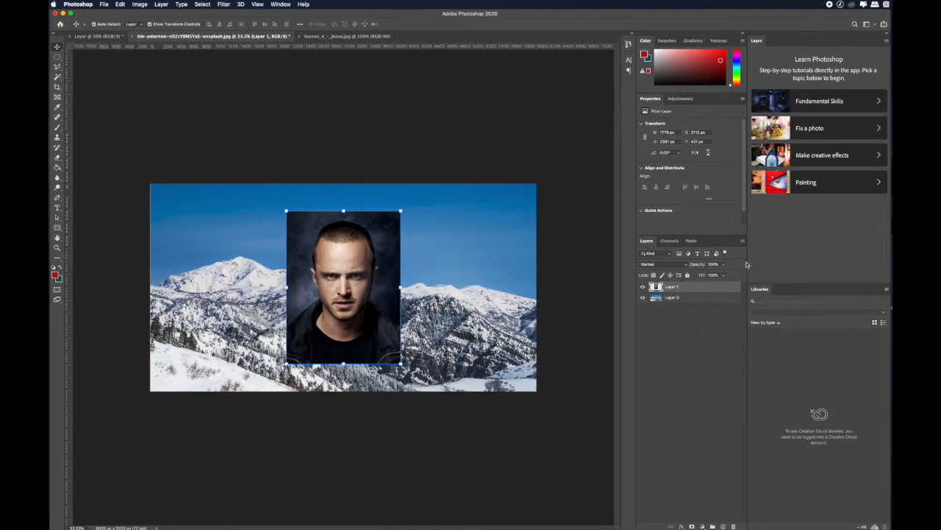
- Lower the portrait layer's opacity to 31% and move the faded portrait slightly right over the mountains
left_click(724, 264)
left_click_drag(724, 275, 702, 276)
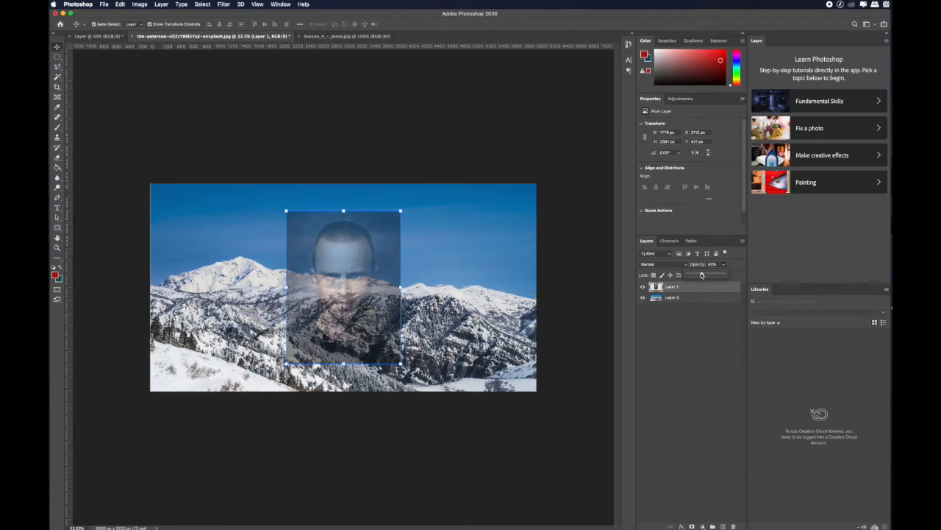
left_click_drag(701, 275, 696, 275)
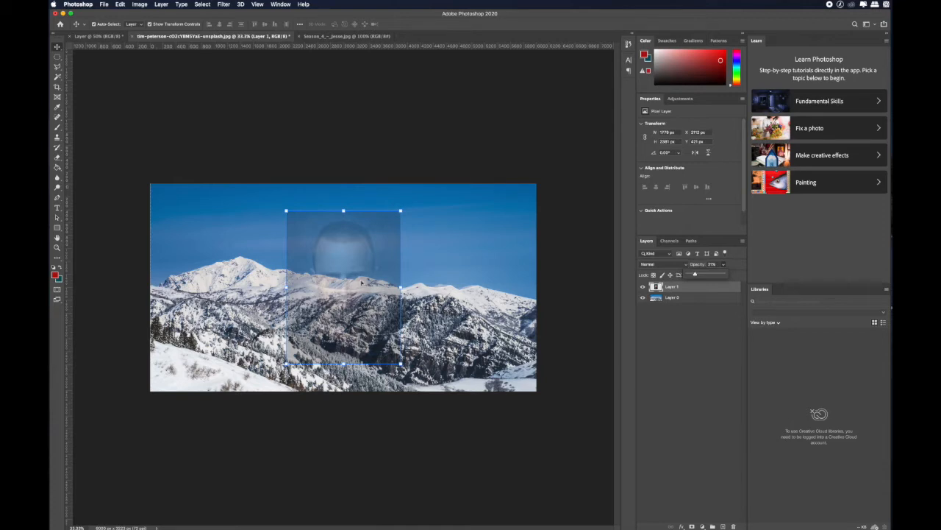
left_click_drag(362, 282, 365, 283)
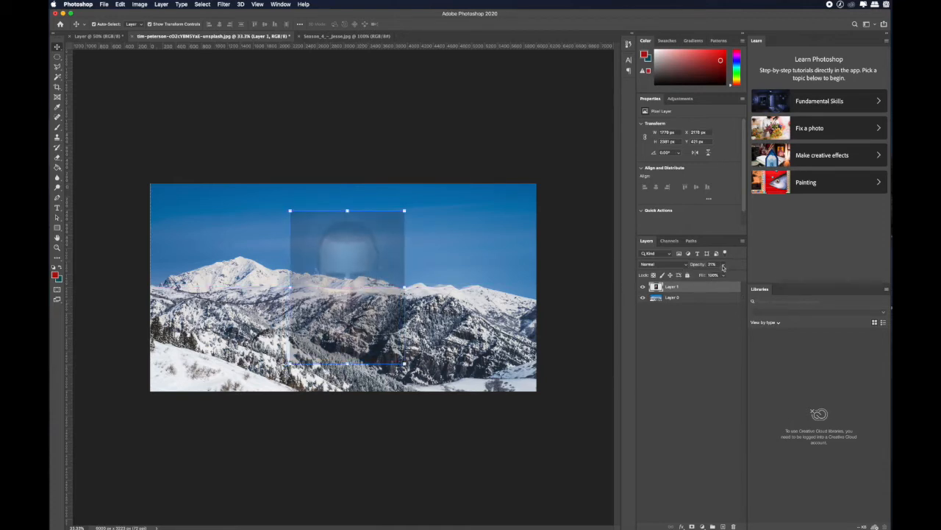
- Return the portrait layer's opacity to 100%, keep its fill at 100% and deselect the layer
left_click(724, 267)
left_click_drag(711, 274, 751, 274)
left_click(717, 330)
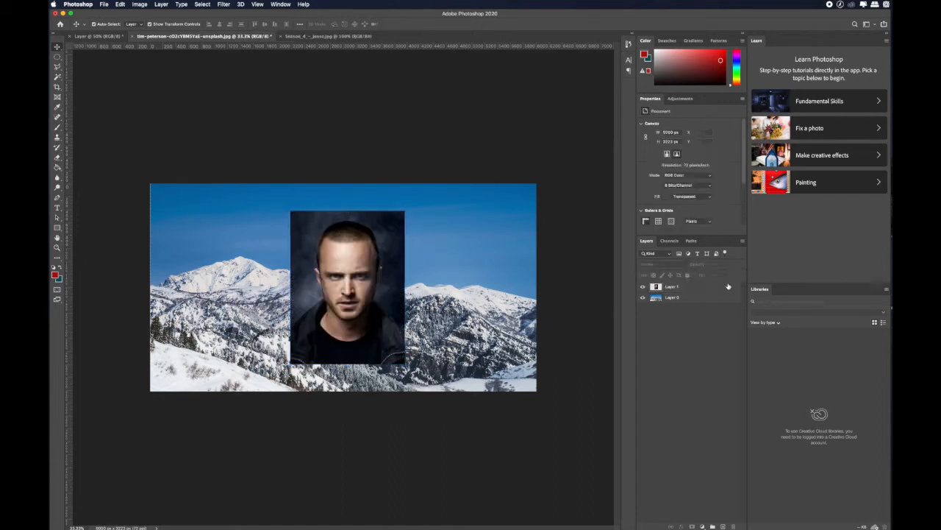
left_click(374, 294)
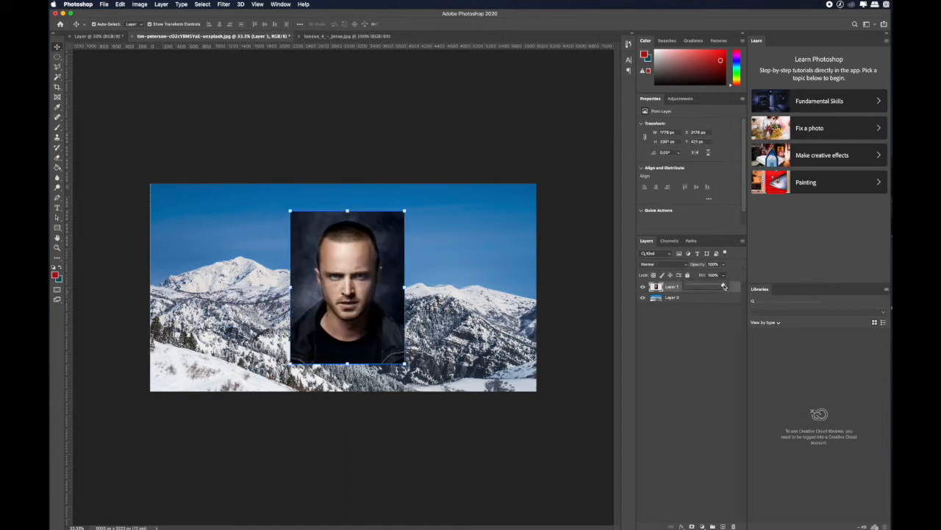
mouse_move(723, 287)
left_mouse_down()
mouse_move(702, 287)
mouse_move(730, 285)
left_mouse_up()
left_click(708, 344)
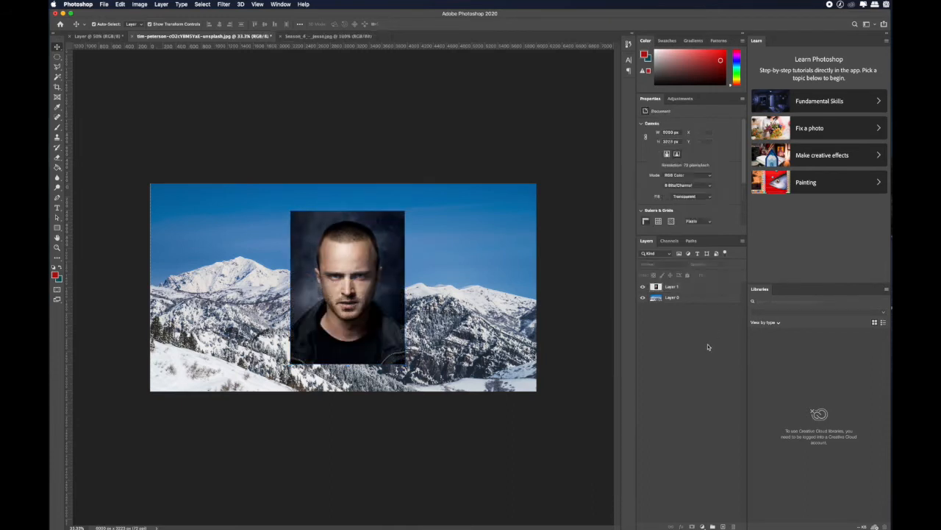
- Select the portrait layer, look at its blending modes and move the portrait slightly down and to the right
left_click(381, 292)
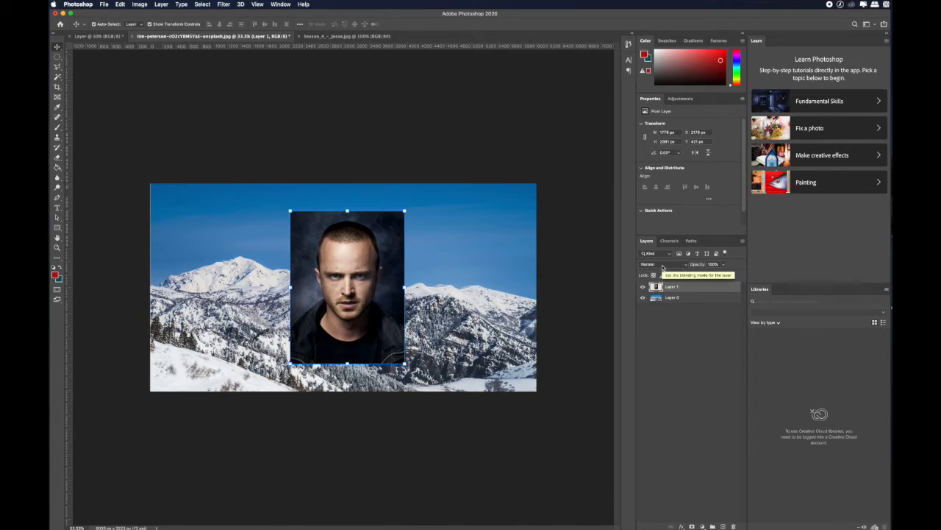
left_click(687, 266)
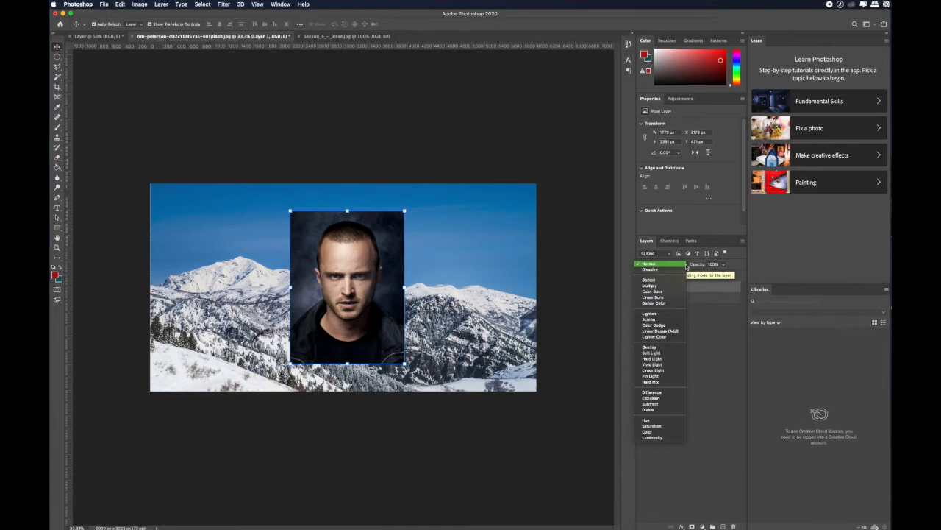
left_click(684, 264)
left_click_drag(353, 294, 359, 299)
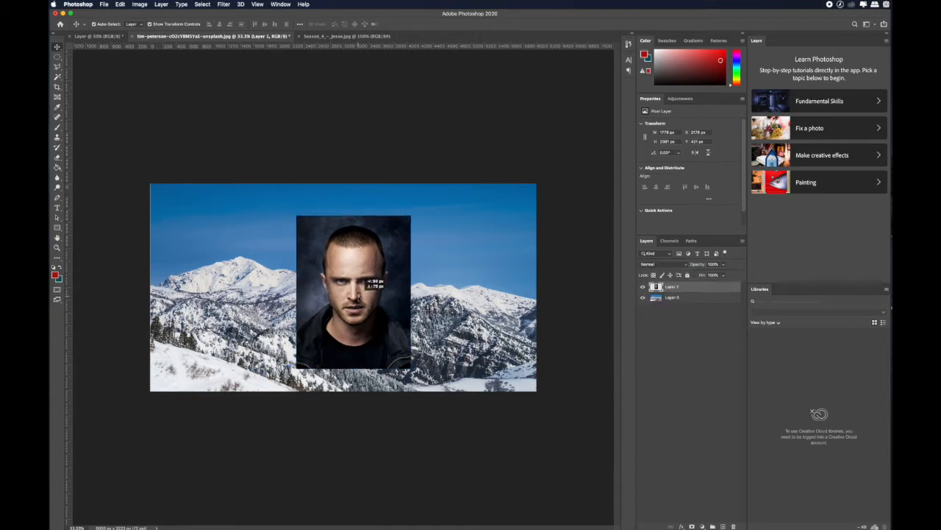
- Review the available blending modes for the portrait layer, leaving it on Normal
left_click(684, 265)
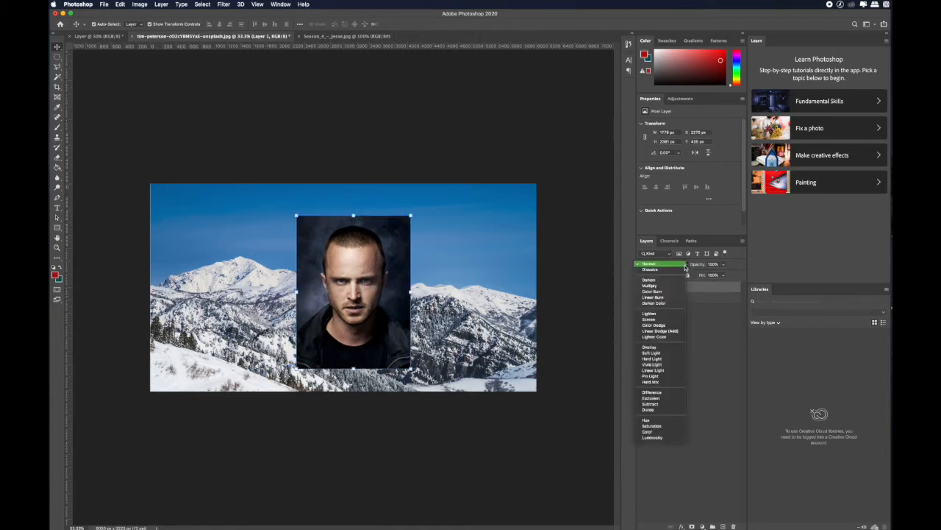
left_click(685, 266)
left_click(682, 268)
left_click(565, 313)
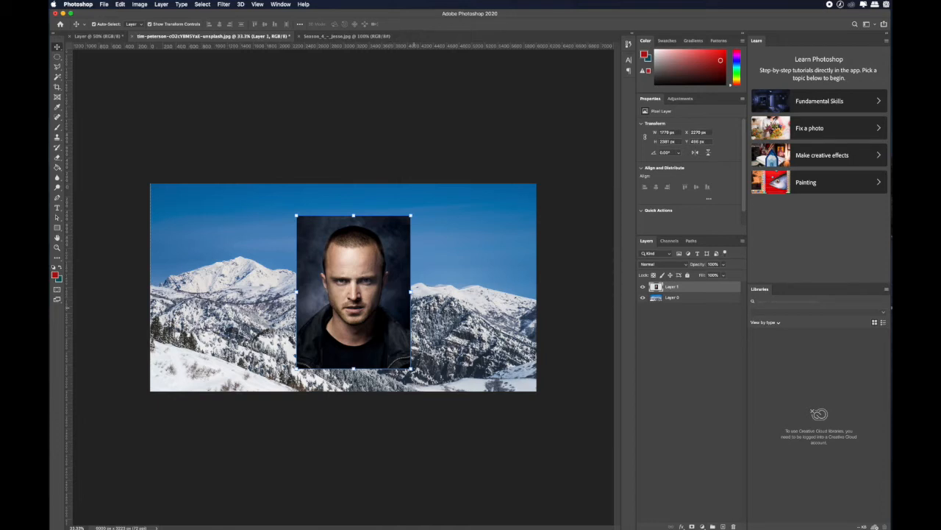
- Set the portrait layer's blending mode to Dissolve
left_click(687, 265)
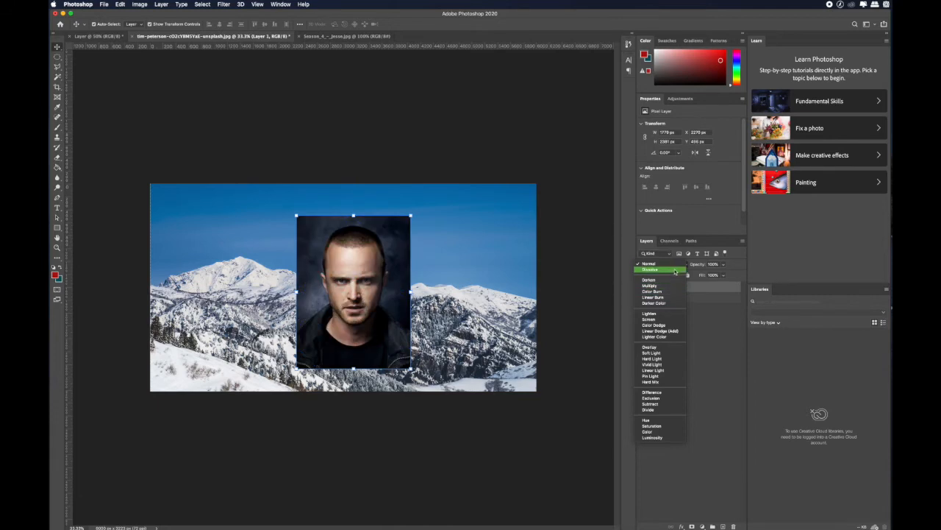
left_click(675, 270)
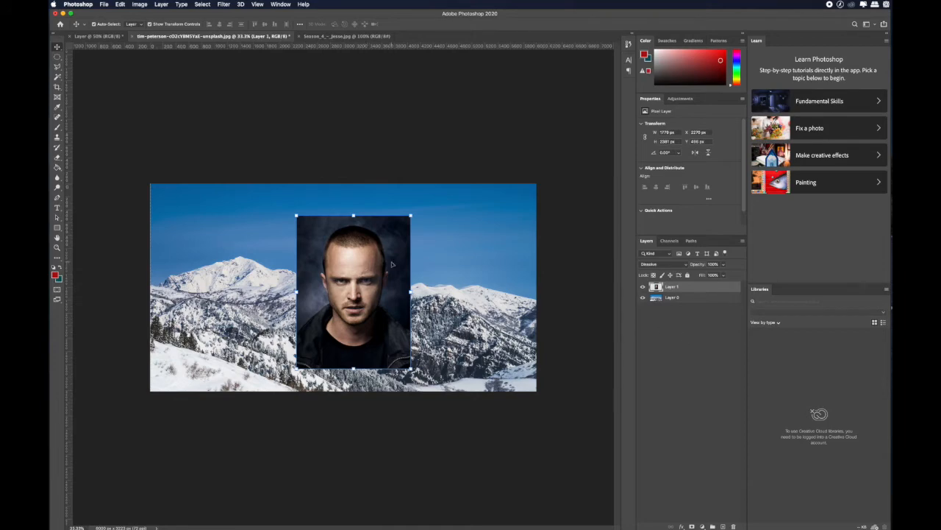
key("super+plus")
key("super+plus")
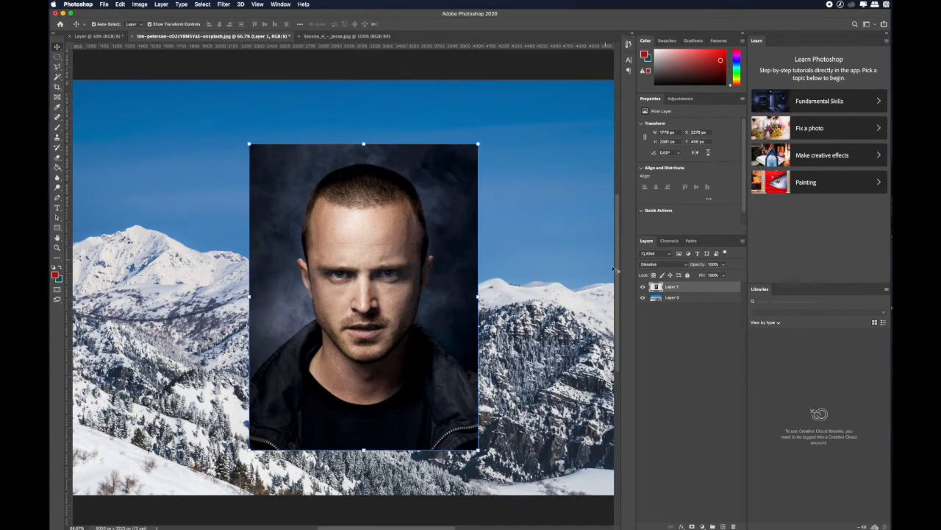
- Lower the portrait layer's opacity to about 63% in Dissolve mode
left_click(723, 264)
mouse_move(723, 275)
left_mouse_down()
mouse_move(695, 277)
mouse_move(709, 277)
left_mouse_up()
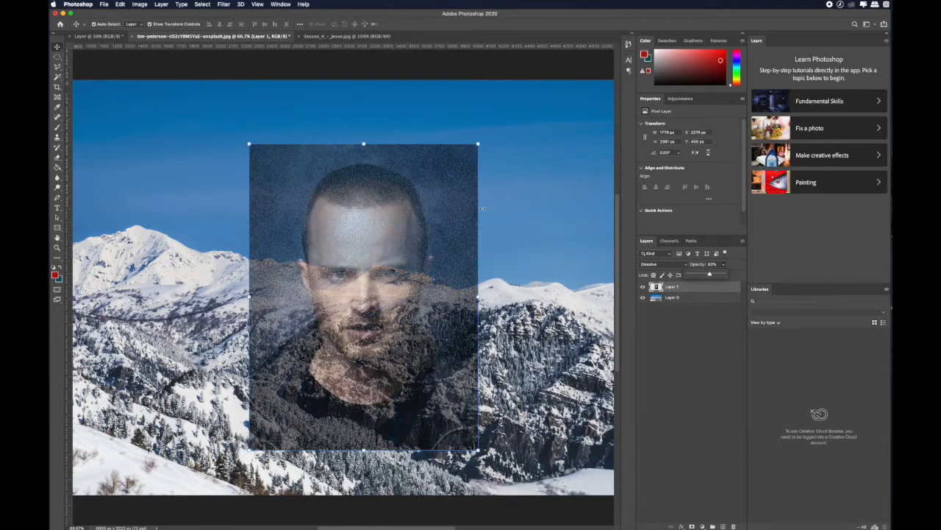
- Examine the Dissolve pixel pattern in the portrait's dark backdrop up close at 6400% magnification
key("super+equal")
key("super+equal")
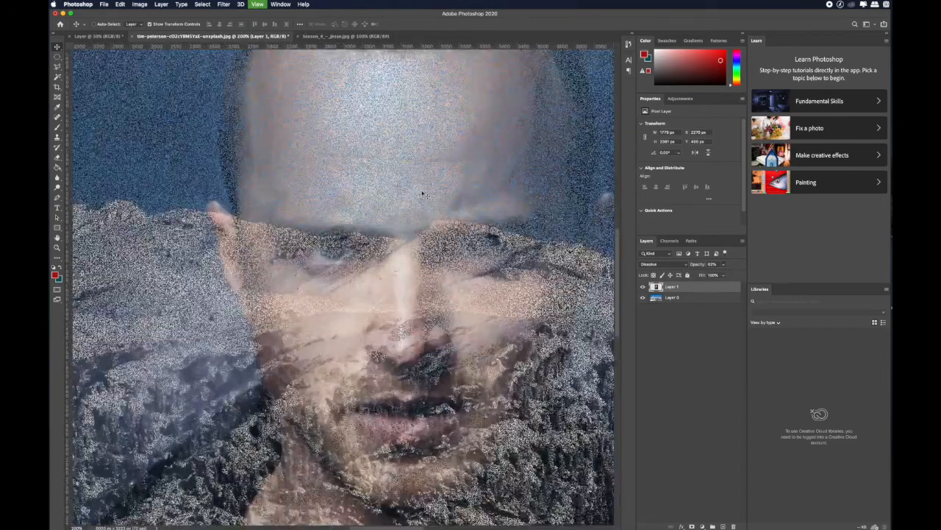
scroll(432, 277, "up", 5)
scroll(432, 278, "left", 2)
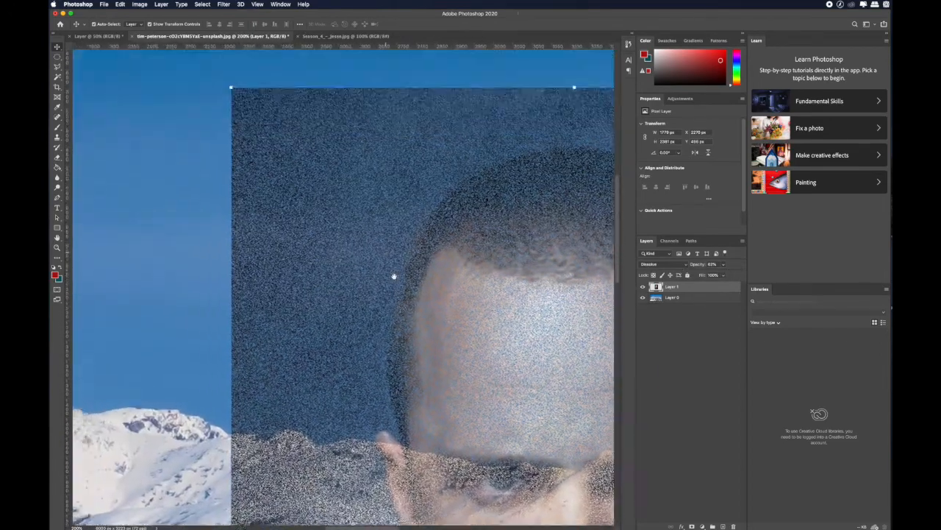
key("super+equal")
key("super+equal")
key("super+equal")
key("super+equal")
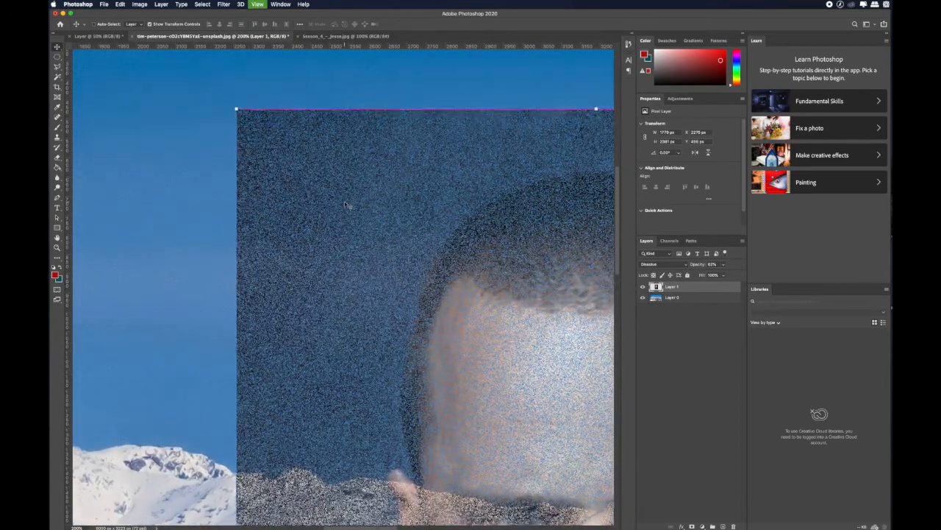
key("super+equal")
key("super+equal")
key("super+equal")
key("super+equal")
key("super+equal")
key("super+equal")
key("super+equal")
key("super+equal")
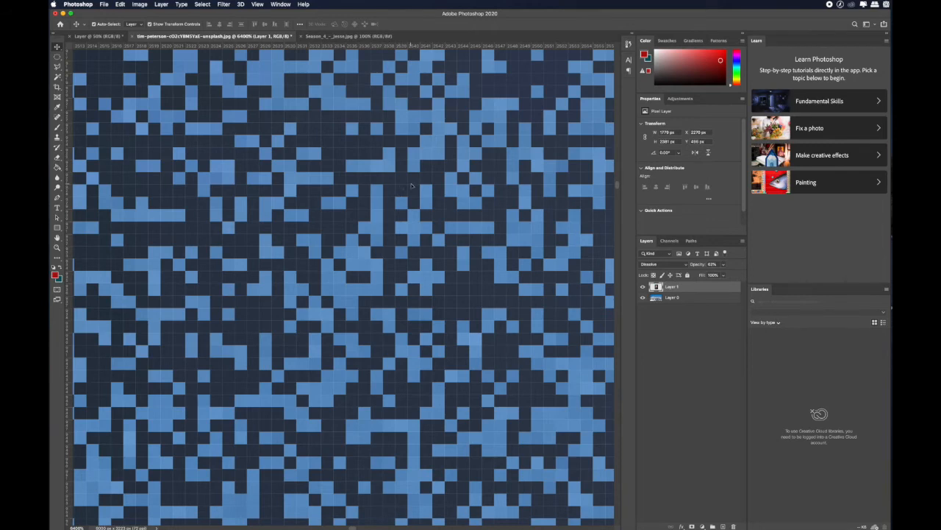
- Return the portrait layer's opacity to 100% and bring the whole face back into view
left_click(724, 264)
mouse_move(722, 274)
left_mouse_down()
mouse_move(705, 276)
mouse_move(739, 274)
left_mouse_up()
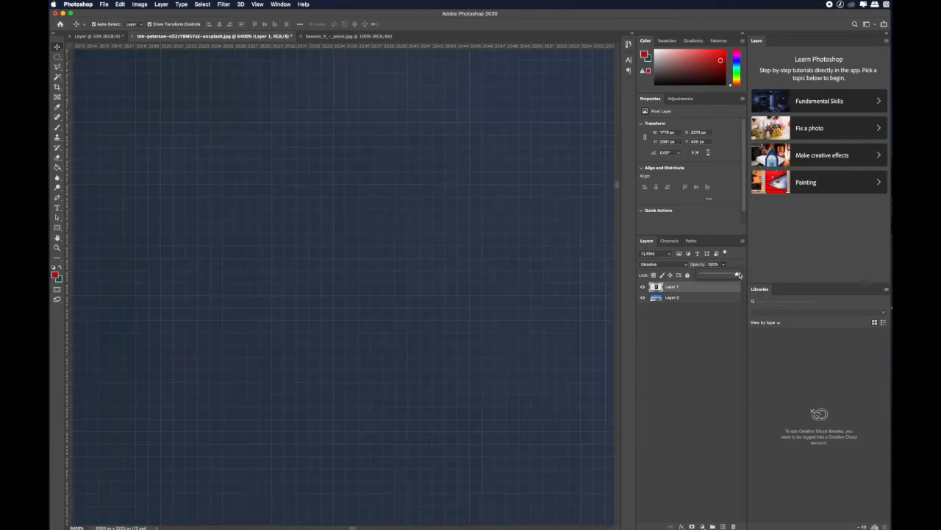
key("super+minus")
key("super+minus")
key("super+minus")
key("super+minus")
key("super+minus")
key("super+minus")
key("super+minus")
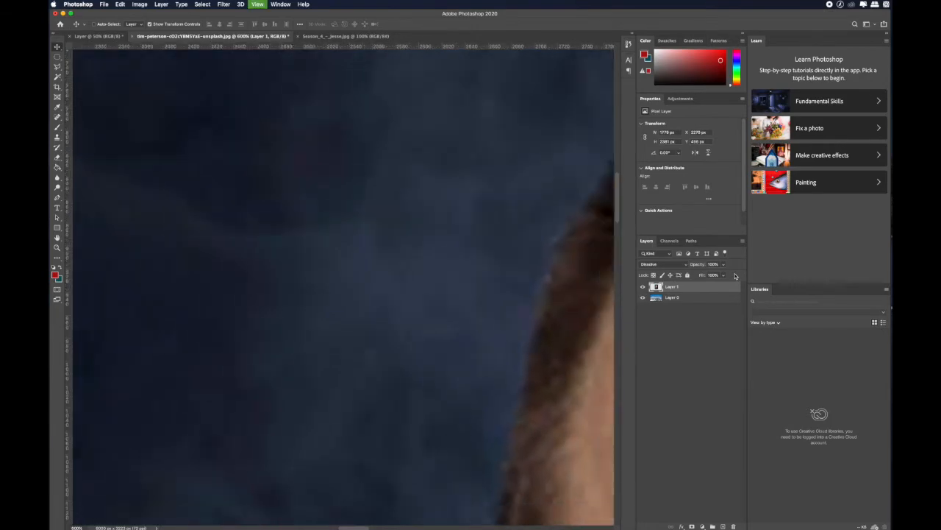
key("super+minus")
key("super+minus")
key("super+minus")
key("super+minus")
key("super+minus")
key("super+minus")
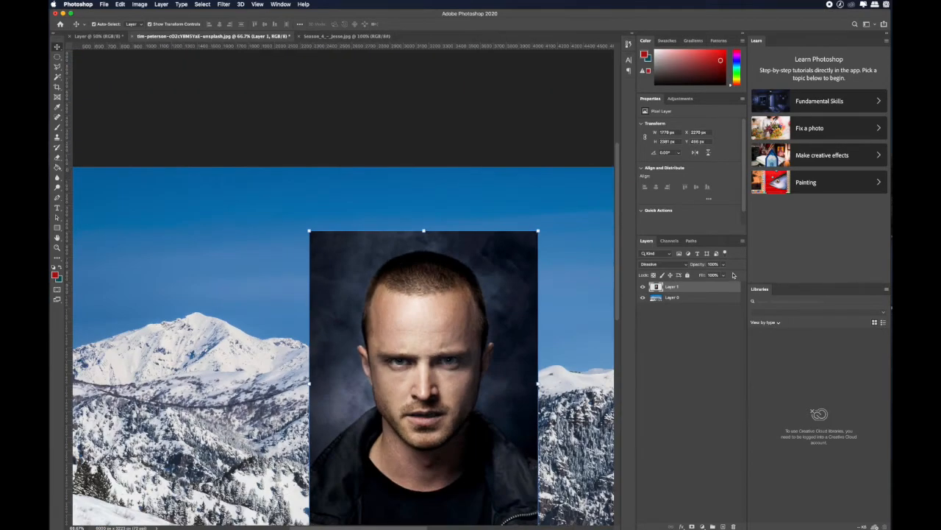
- Lower the portrait layer's opacity to 65% and move the portrait slightly to the left
left_click(724, 265)
left_click(712, 275)
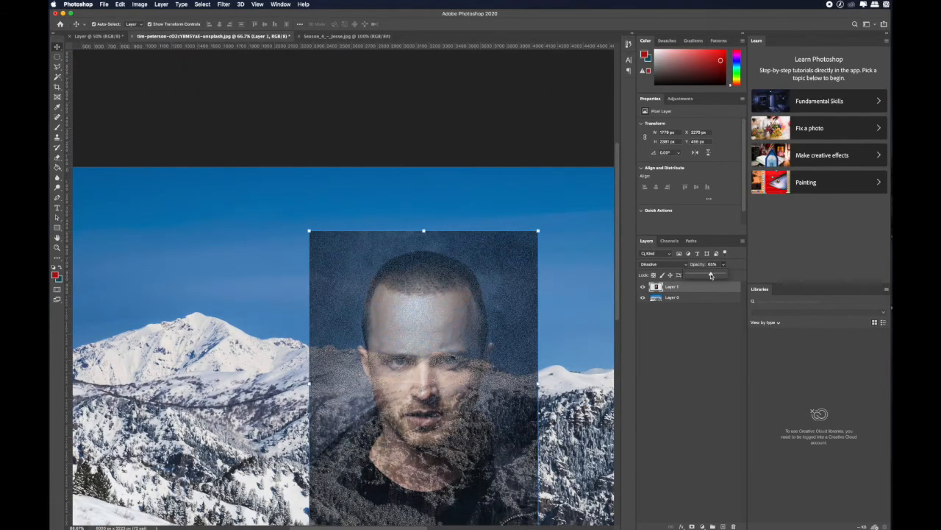
left_click_drag(428, 300, 398, 302)
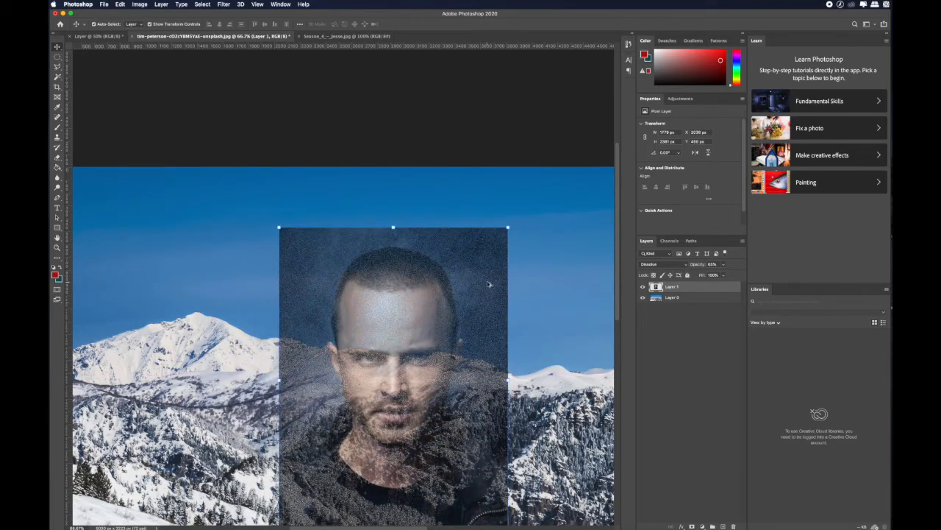
- Examine the Dissolve pixels along the portrait's hairline at 6400% magnification, then check the whole composition again
key("super+equal")
key("super+equal")
key("super+equal")
key("super+equal")
key("super+equal")
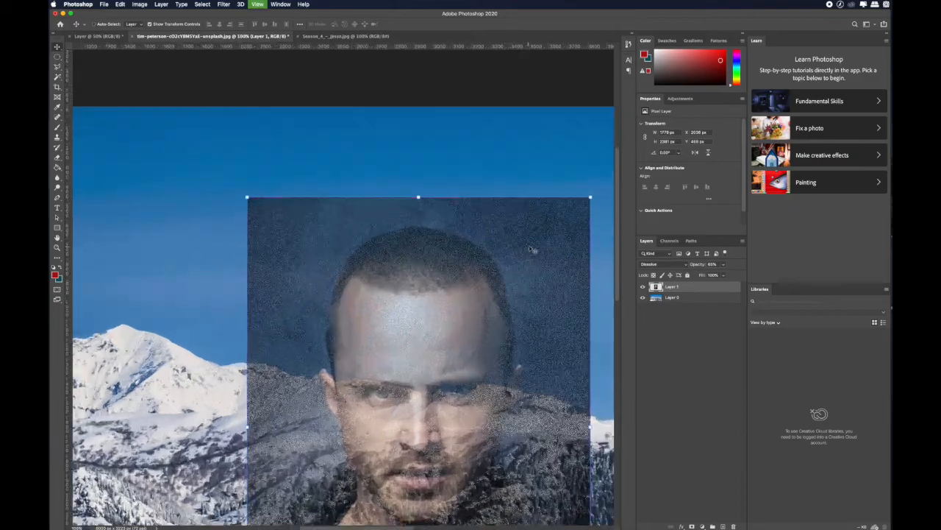
key("super+equal")
key("super+equal")
key("super+equal")
key("super+equal")
key("super+equal")
key("super+equal")
key("super+equal")
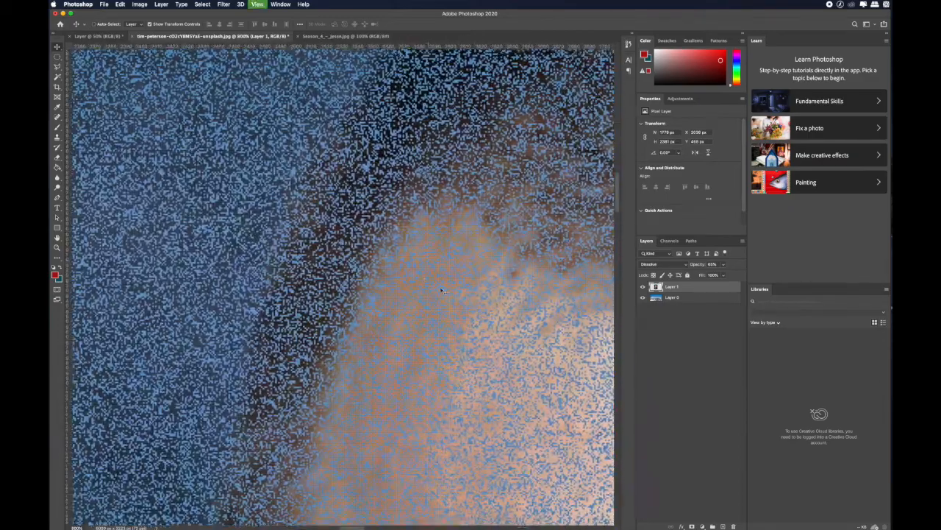
key("super+equal")
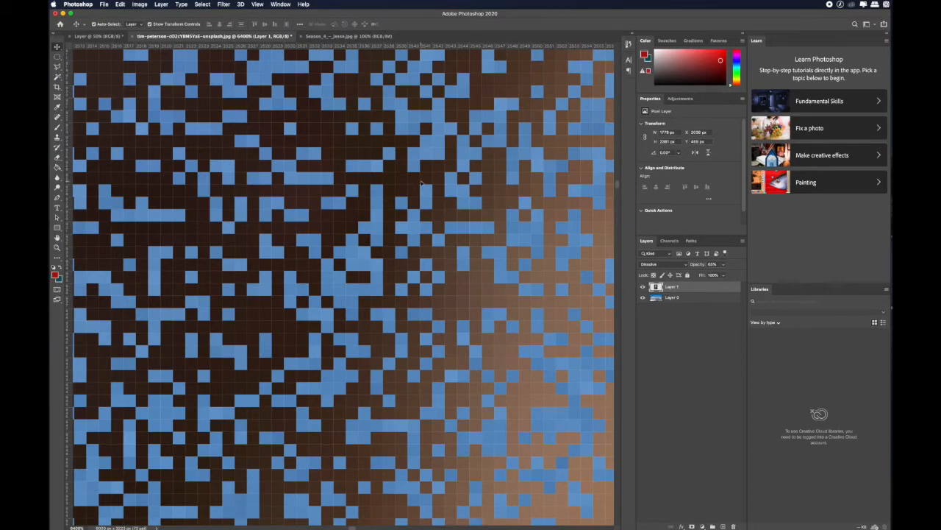
key("super+minus")
key("super+minus")
key("super+minus")
key("super+minus")
key("super+minus")
key("super+minus")
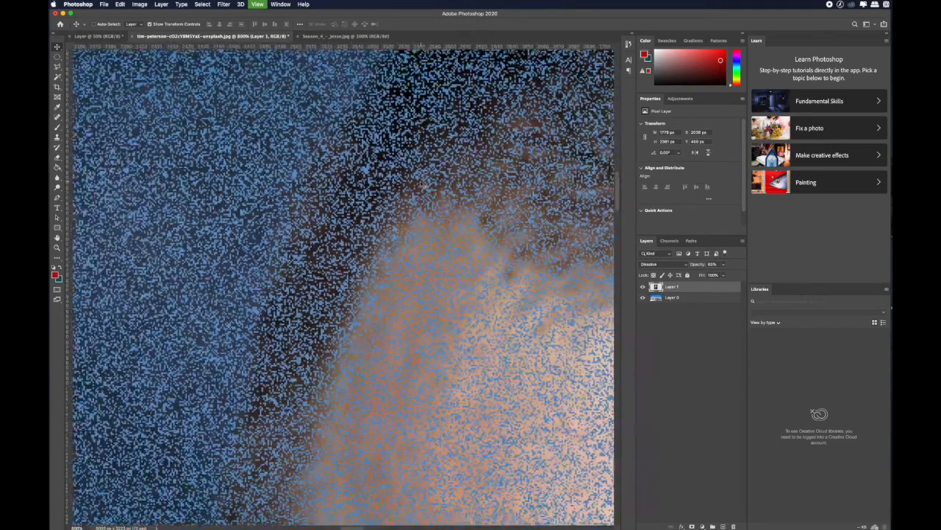
key("super+minus")
key("super+minus")
key("super+minus")
key("super+minus")
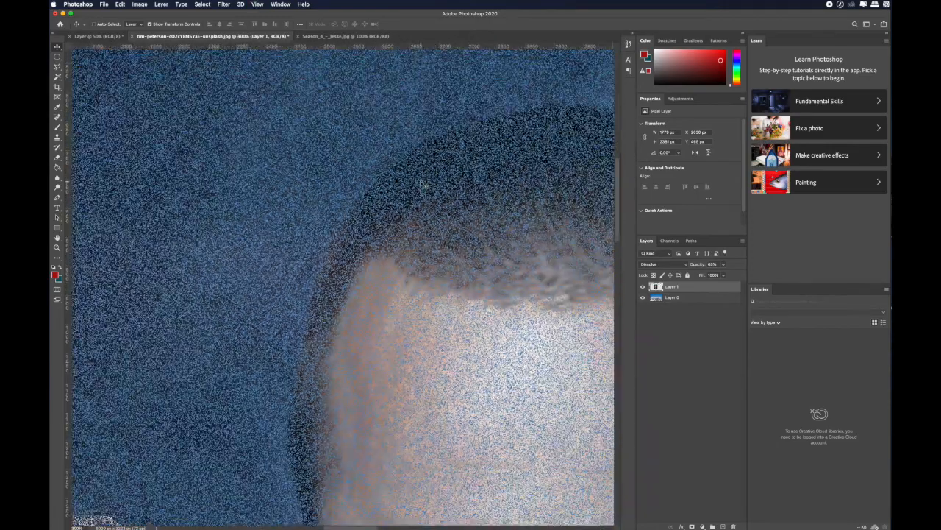
key("super+minus")
key("super+minus")
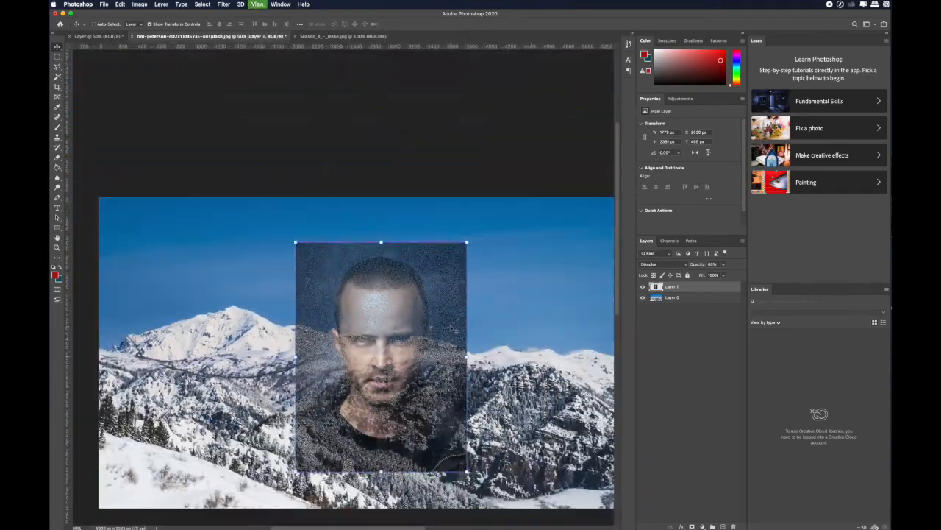
- Move the portrait slightly to the right and restore its layer opacity to 100%
left_click_drag(437, 323, 454, 319)
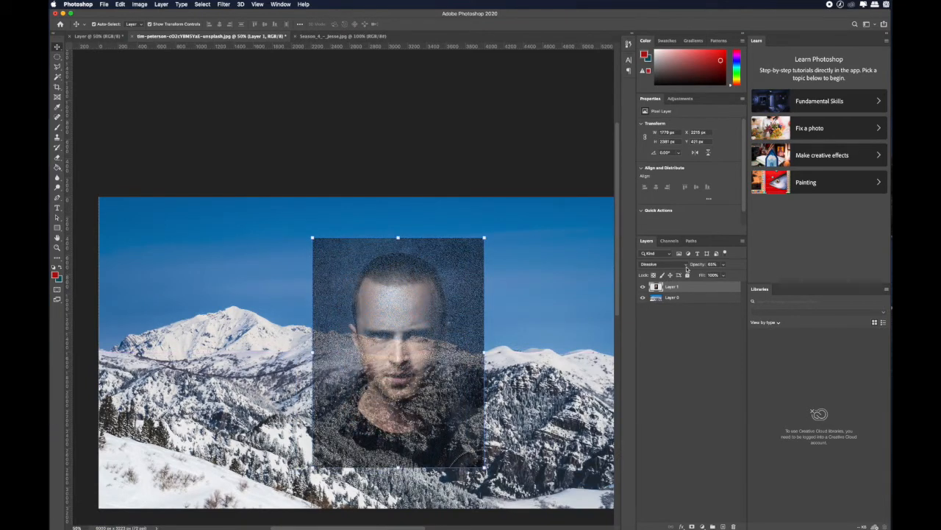
left_click(723, 266)
left_click_drag(725, 274, 758, 272)
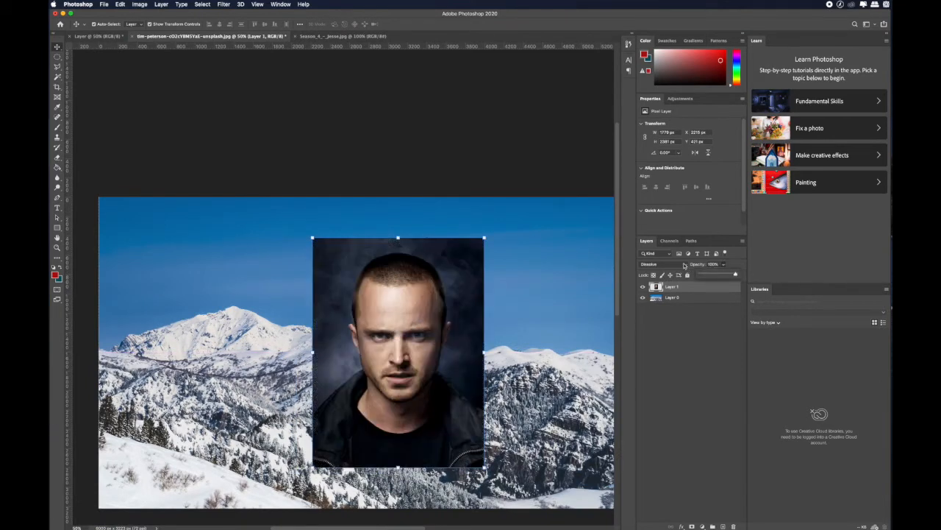
- Set the portrait layer's blending mode to Multiply and move the portrait a little lower over the mountains
left_click(687, 265)
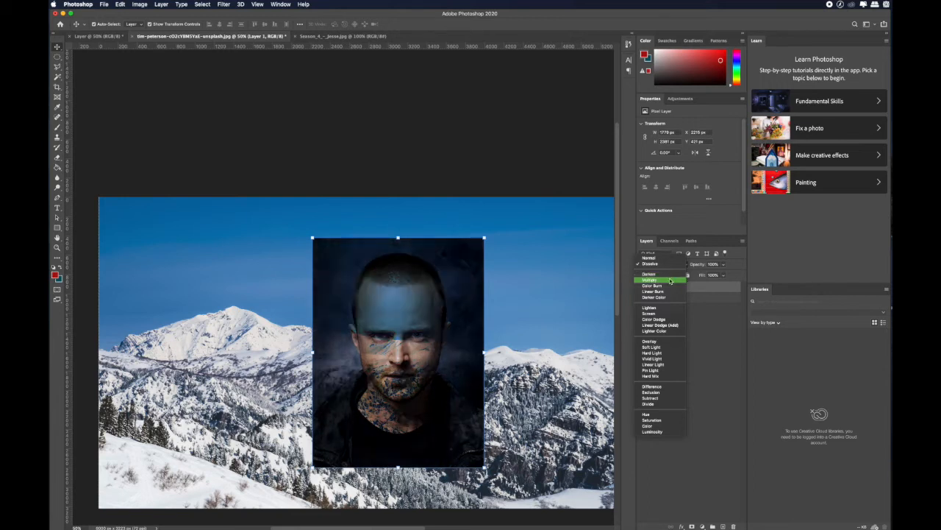
left_click(670, 280)
left_click_drag(414, 286, 449, 298)
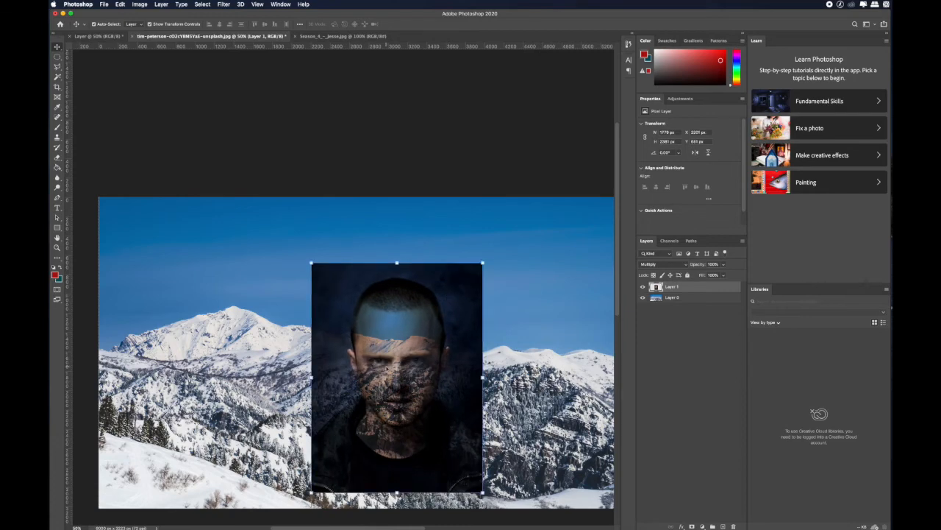
- Reposition the Multiply-blended portrait down and to the left so the face overlaps the snowy, wooded slopes
key("super+plus")
key("super+plus")
key("super+plus")
left_click_drag(406, 369, 390, 223)
left_click_drag(453, 340, 377, 418)
left_click_drag(420, 328, 443, 269)
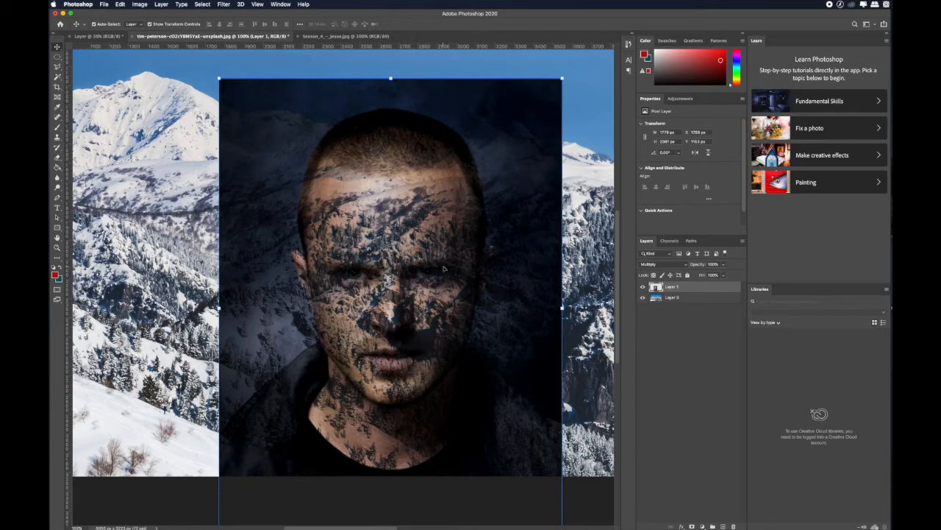
- Try the Color Burn and Linear Burn blending modes on the portrait layer
left_click(685, 264)
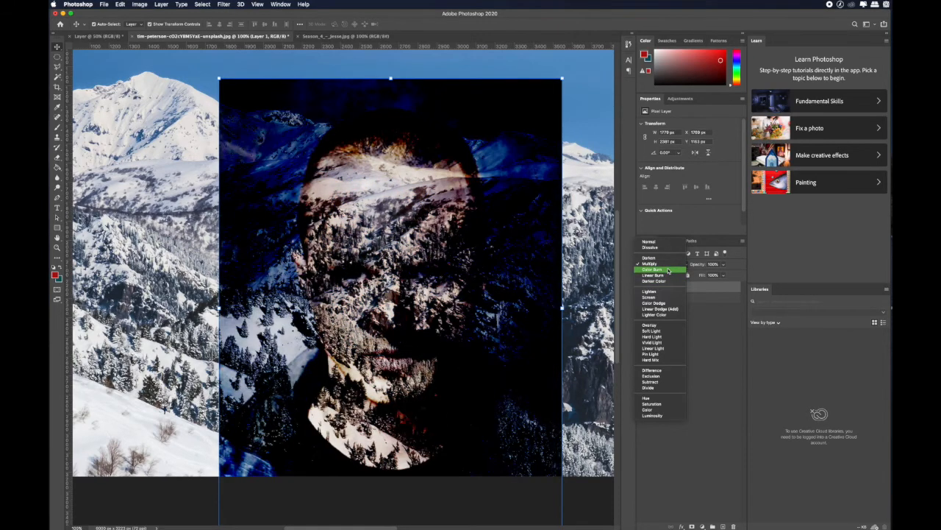
left_click(669, 271)
left_click(682, 265)
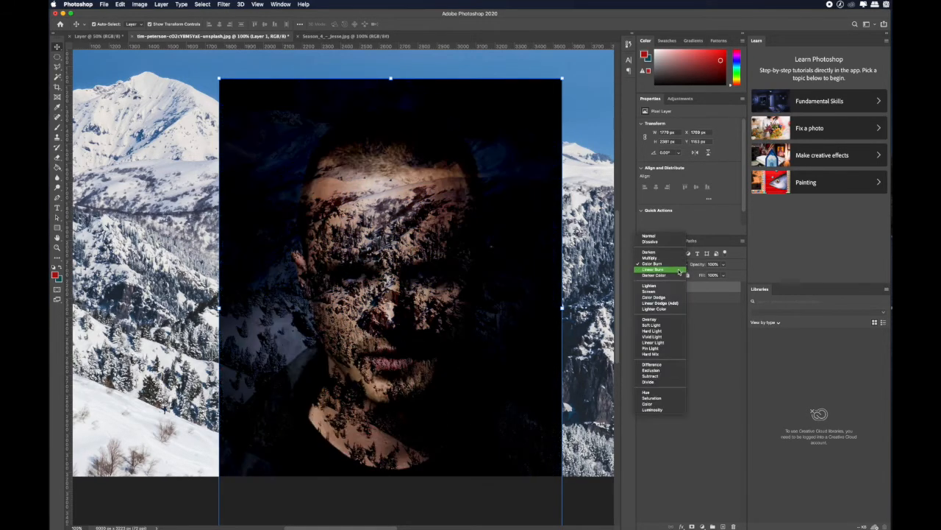
left_click(679, 270)
- Set the portrait layer's blending mode to Lighten and move the portrait into the blue sky above the right-hand mountains
left_click(681, 267)
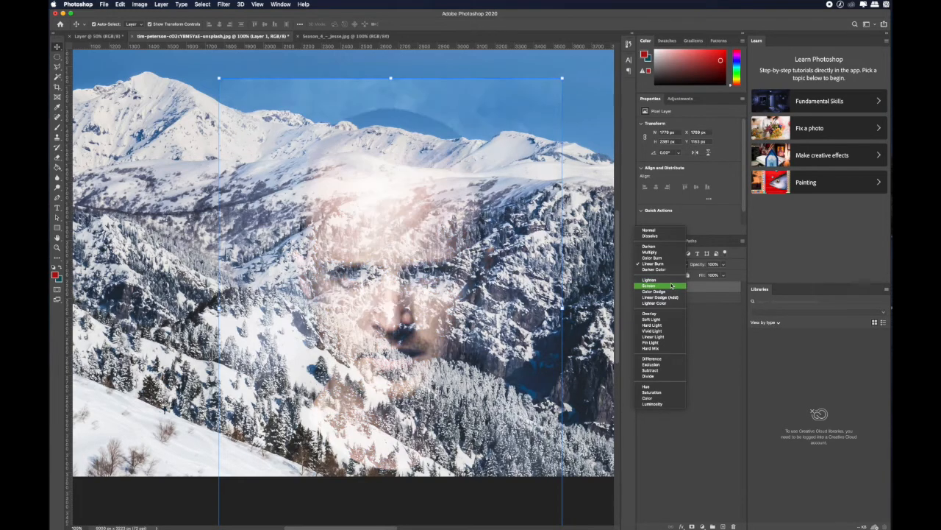
left_click(673, 281)
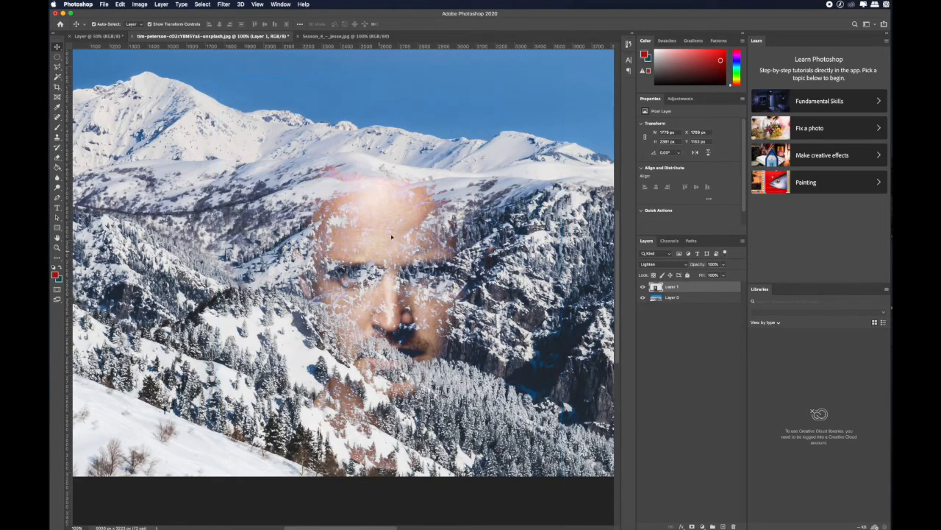
left_click_drag(382, 272, 412, 256)
key("super+minus")
key("super+minus")
key("super+minus")
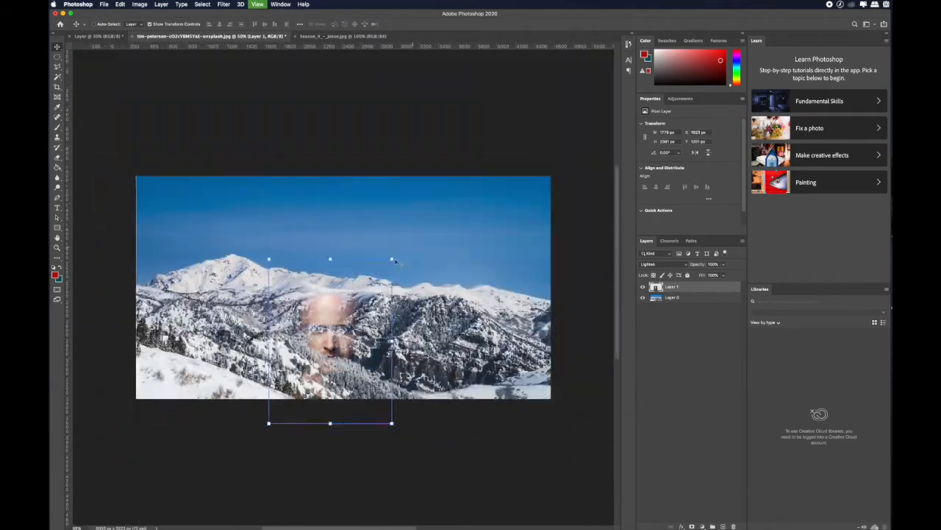
left_click_drag(327, 320, 506, 203)
key("super+plus")
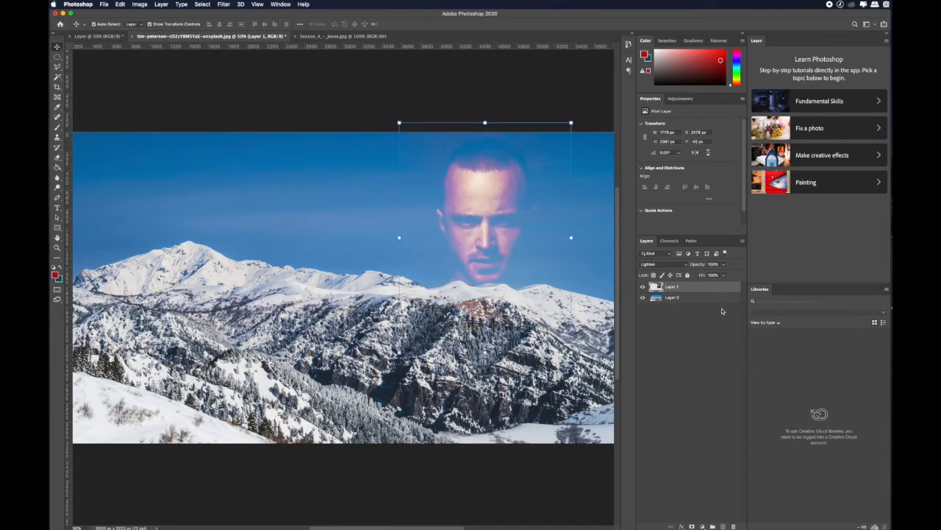
- Set the portrait layer's blending mode to Screen at 100% opacity and move the portrait slightly right and down
left_click(680, 266)
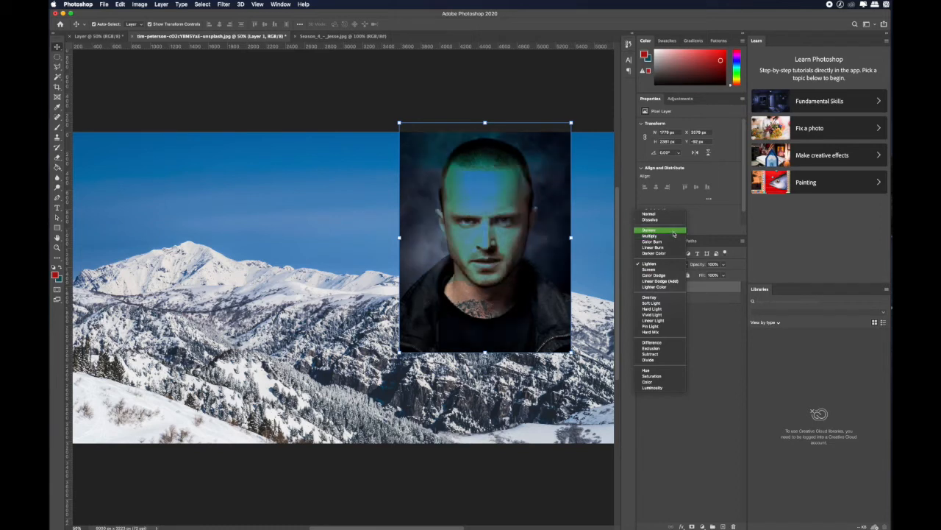
left_click(668, 271)
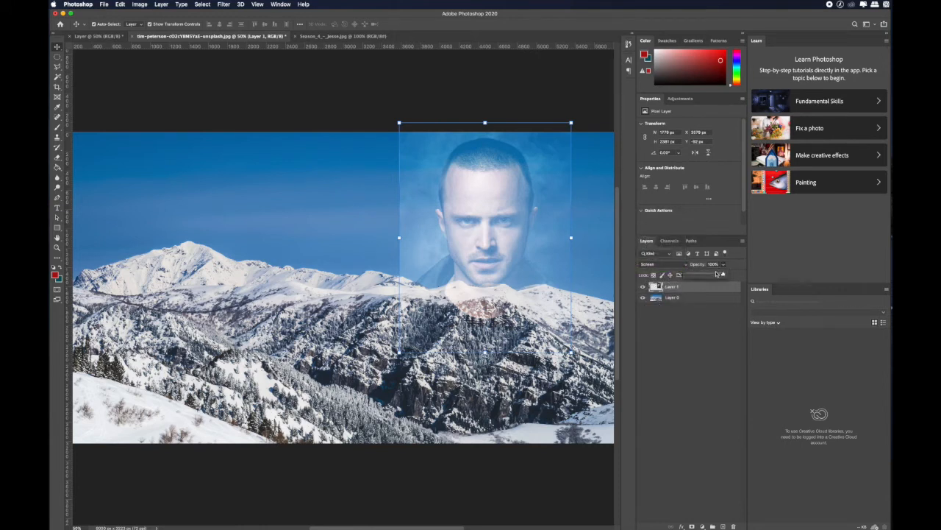
mouse_move(717, 273)
left_mouse_down()
mouse_move(707, 276)
mouse_move(731, 275)
left_mouse_up()
left_click_drag(496, 237, 511, 229)
- Set the portrait layer's blending mode to Overlay and move the portrait left, aligning its upper edge with the mountain photo's
left_click(666, 264)
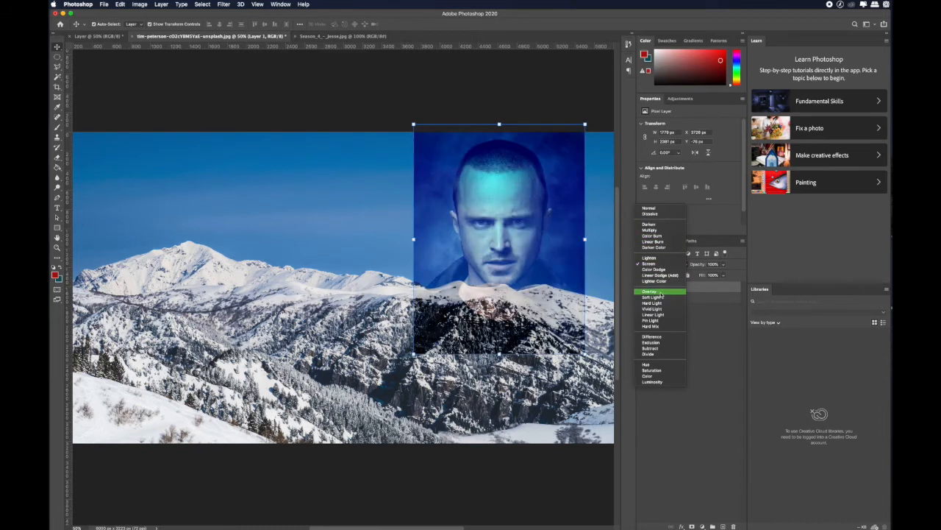
left_click(660, 294)
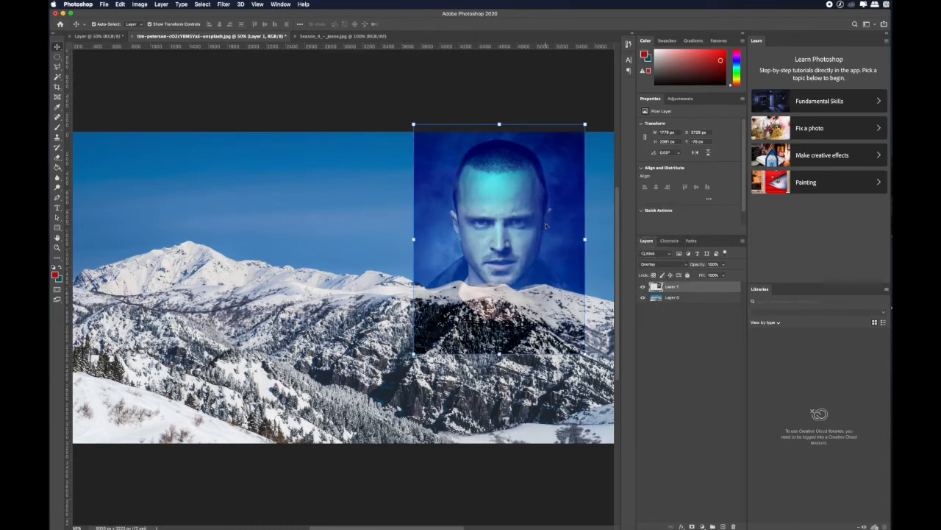
left_click_drag(517, 205, 469, 200)
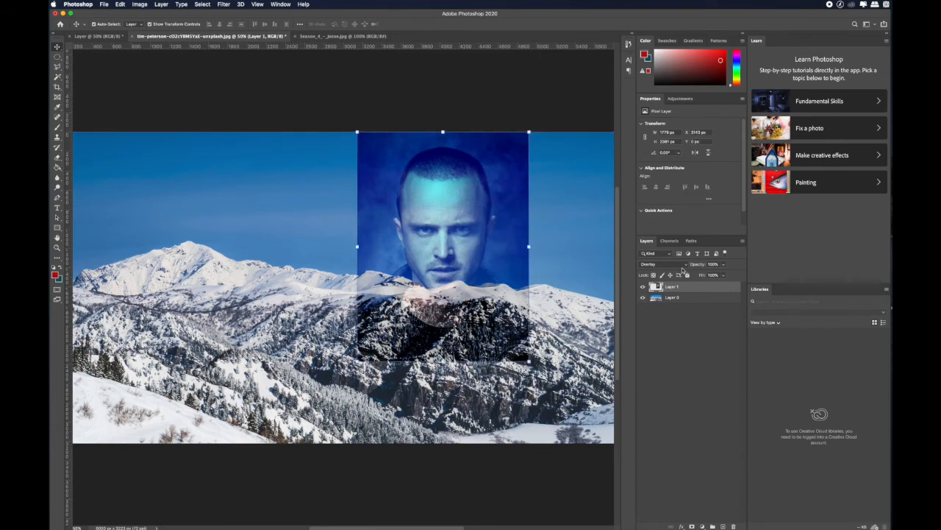
- Review the light blending modes, set the portrait layer to Screen and move the portrait slightly left along the photo's upper edge
left_click(682, 265)
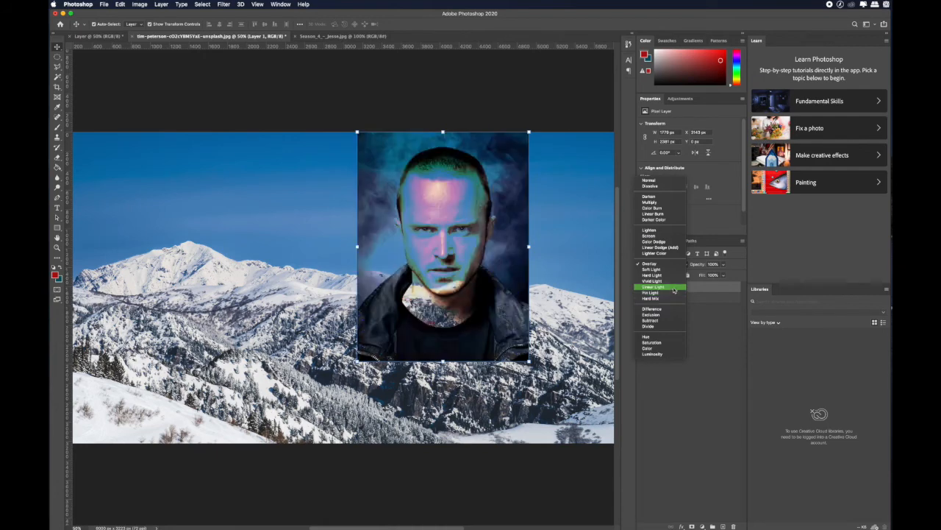
left_click(669, 237)
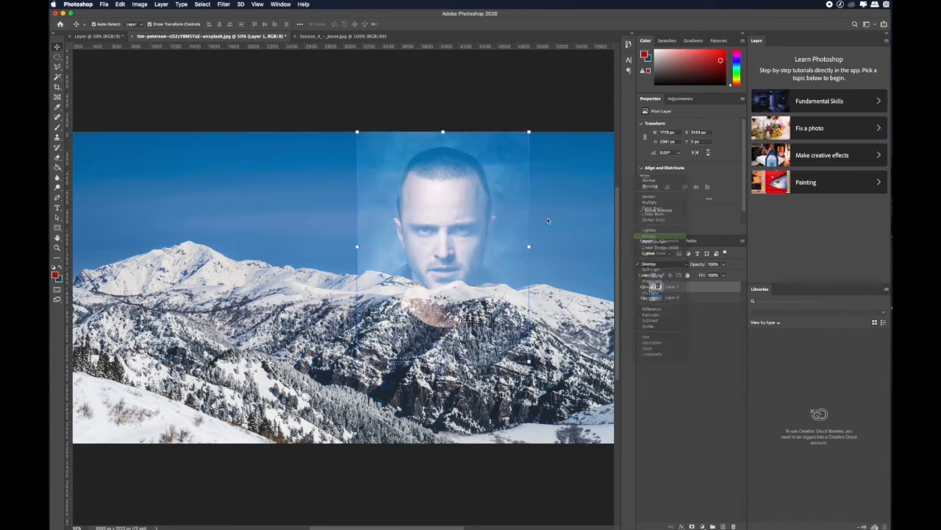
mouse_move(452, 215)
left_mouse_down()
mouse_move(441, 277)
mouse_move(400, 324)
mouse_move(372, 329)
mouse_move(448, 189)
mouse_move(462, 184)
mouse_move(455, 197)
left_mouse_up()
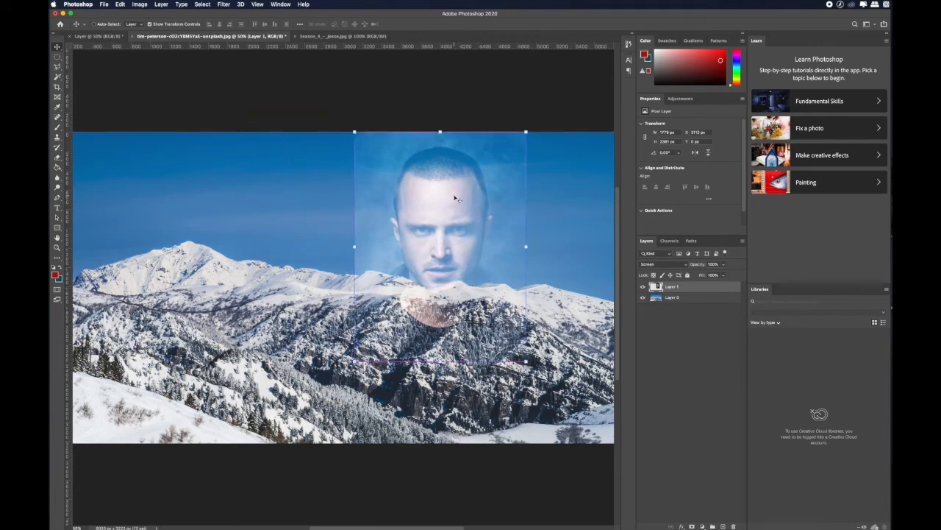
- Set the portrait layer's blending mode back to Normal and move the portrait slightly down and left over the mountain photo
key("super+minus")
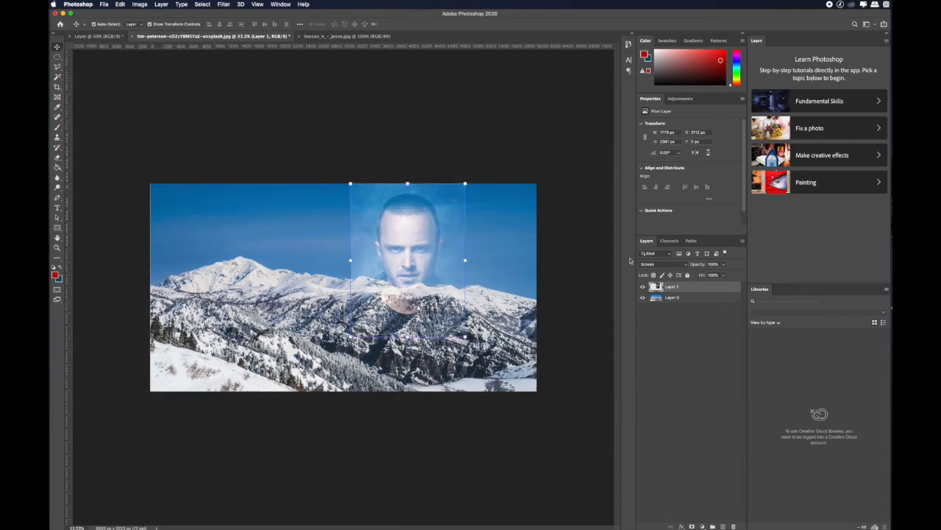
left_click(671, 265)
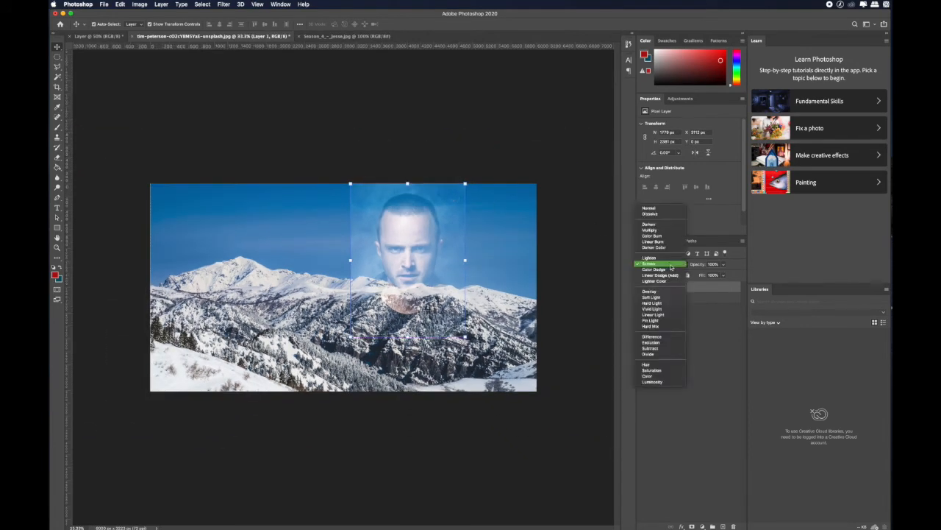
left_click(650, 208)
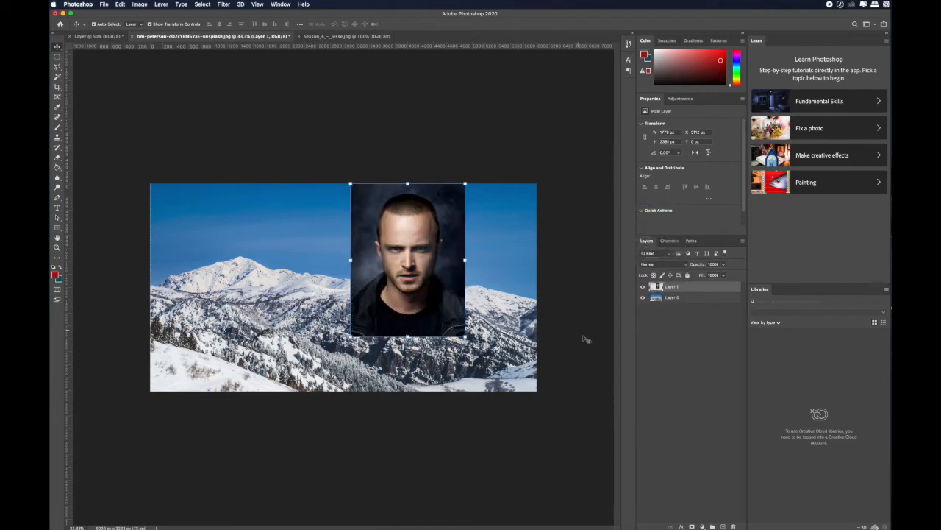
left_click_drag(435, 233, 433, 239)
- Preview the amelia-brown eye drawing, and open the content-pixie line drawing of faces from the photoshop folder
left_click(103, 4)
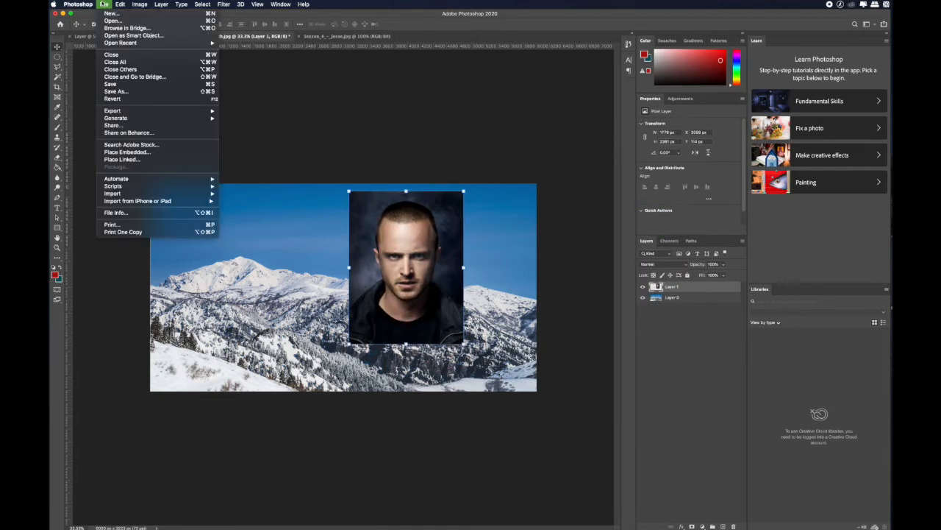
left_click(125, 20)
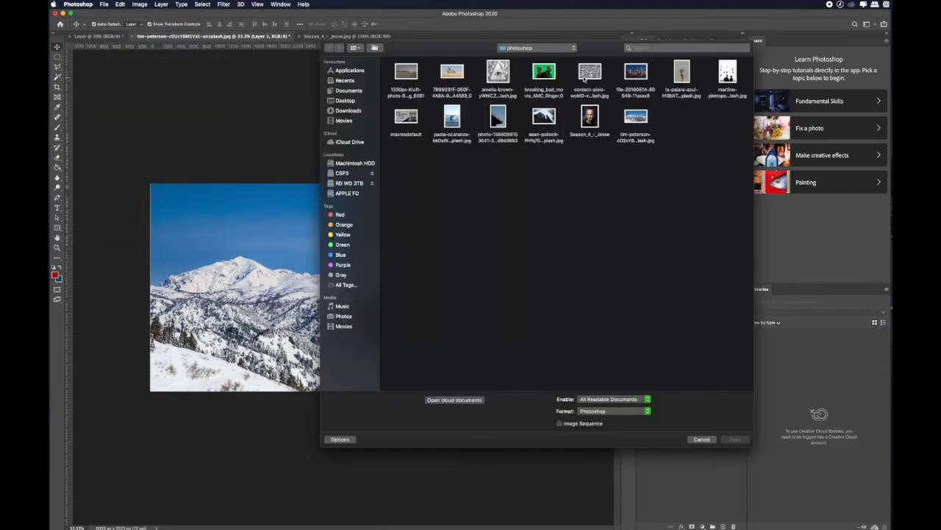
double_click(498, 74)
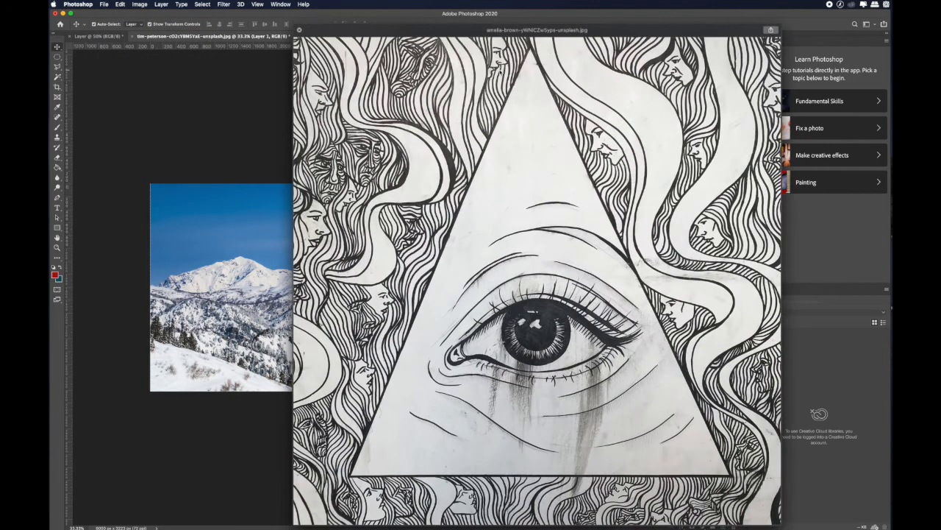
key("super+o")
double_click(589, 73)
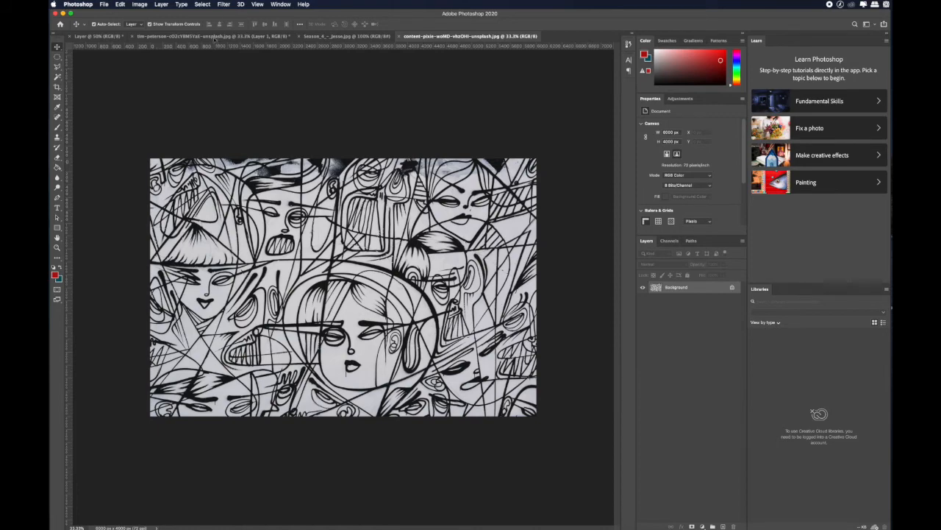
- Bring the faces drawing into the mountain document as a layer, hide the portrait layer and align the drawing with the photo's side edges
left_click(215, 36)
left_click_drag(218, 218, 269, 277)
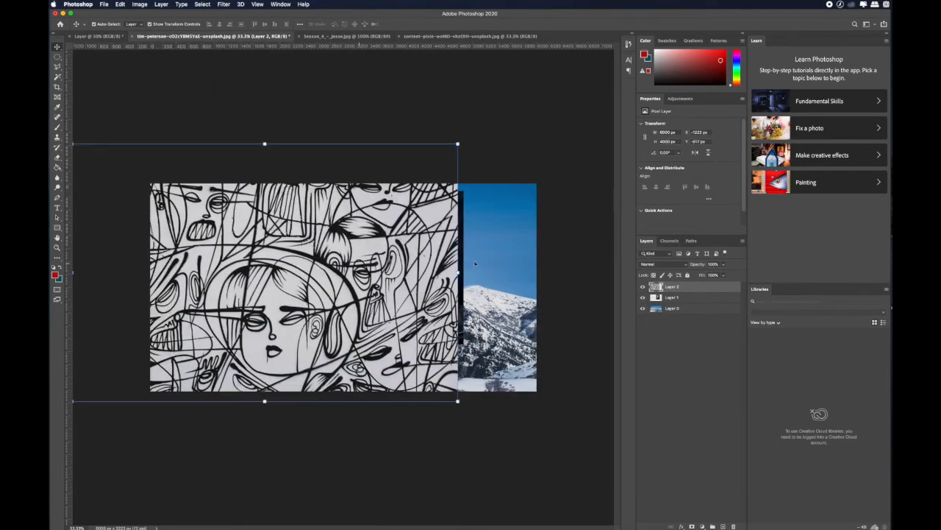
left_click(643, 298)
left_click_drag(325, 271, 389, 257)
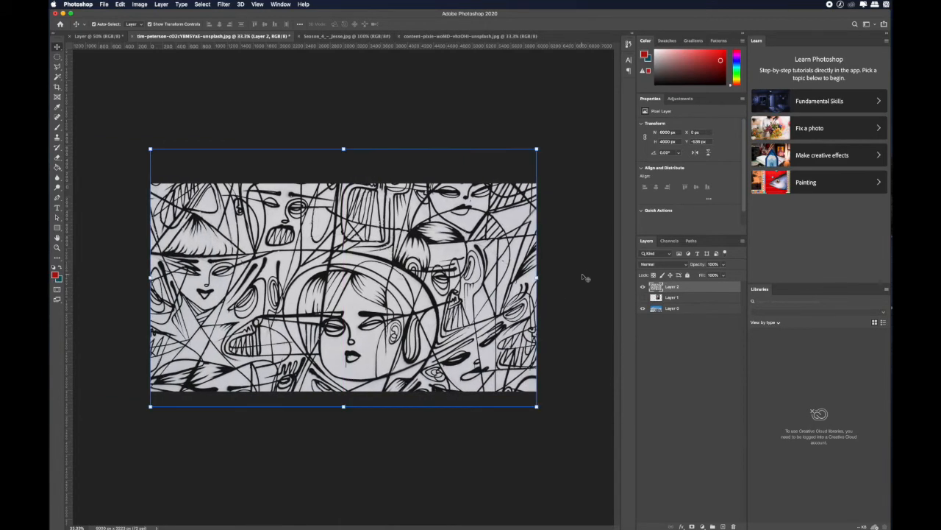
- Set the drawing layer's blending mode to Darken and inspect the black lines over the mountains up close
left_click(673, 264)
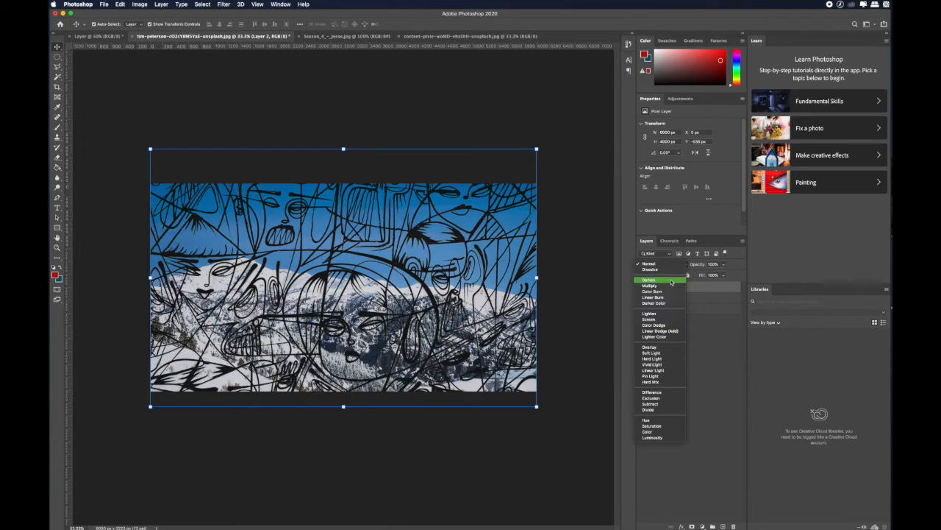
left_click(670, 281)
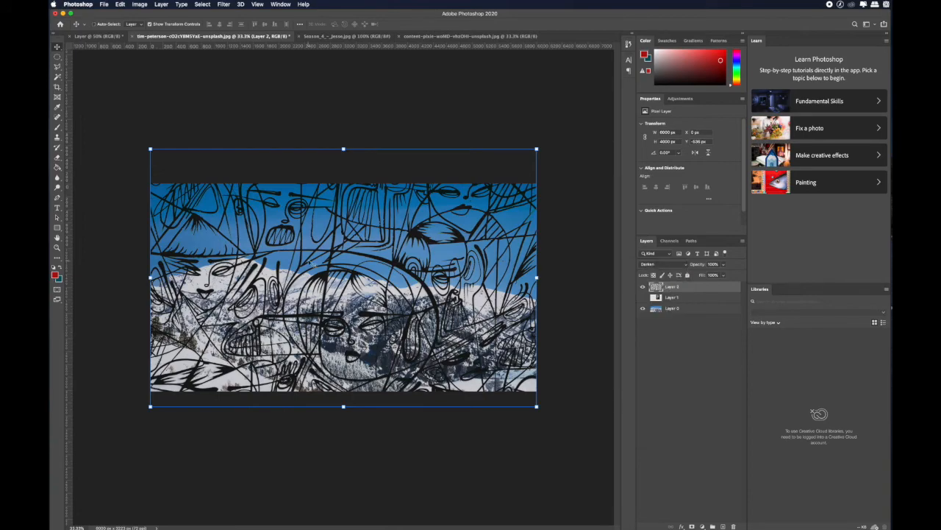
scroll(312, 265, "up", 10)
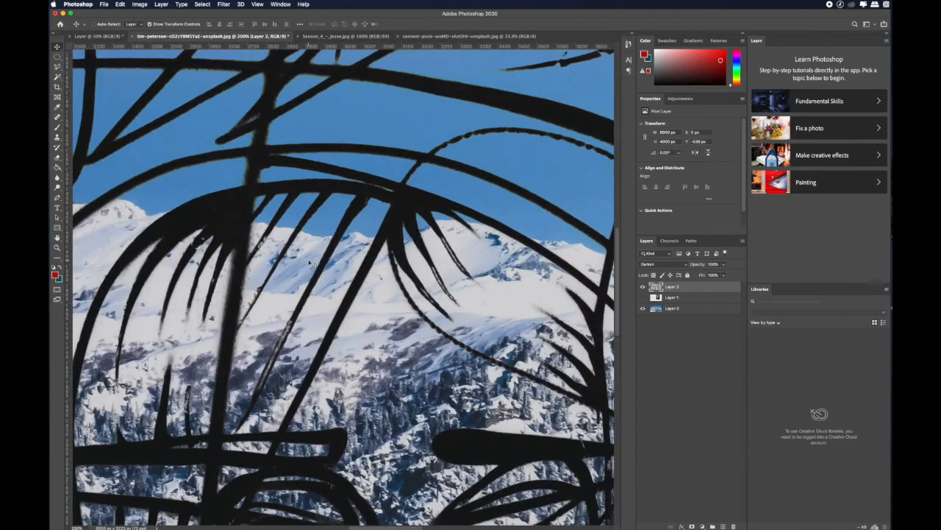
scroll(312, 264, "down", 10)
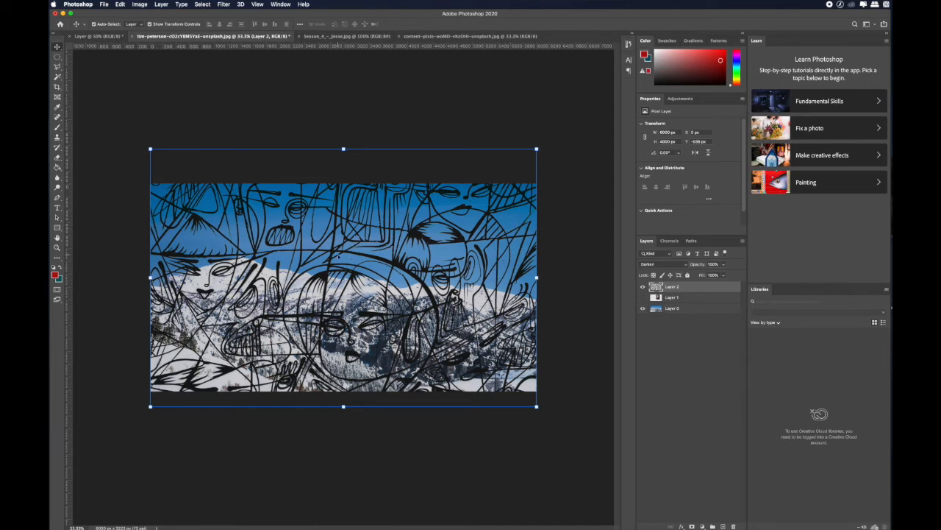
- Set the drawing layer to Normal, try a Magic Wand selection on its light background, and deselect it
left_click(660, 265)
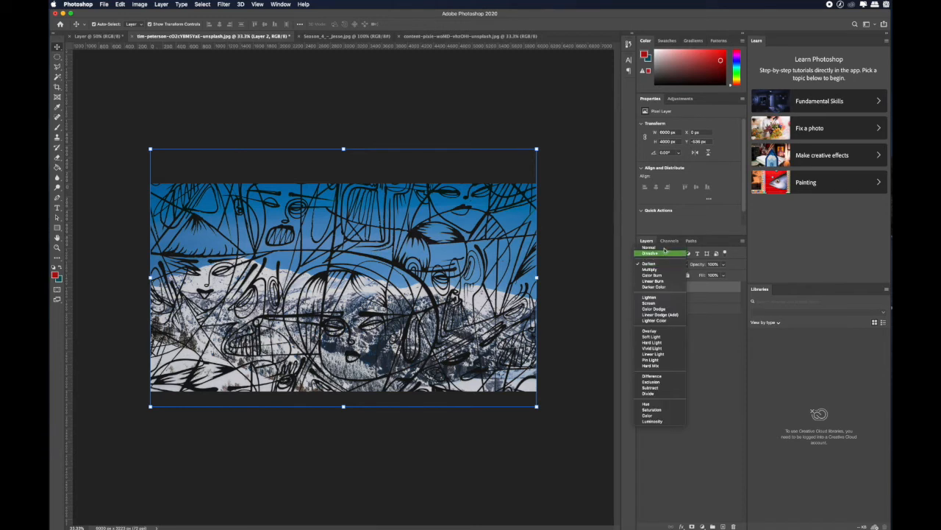
left_click(659, 252)
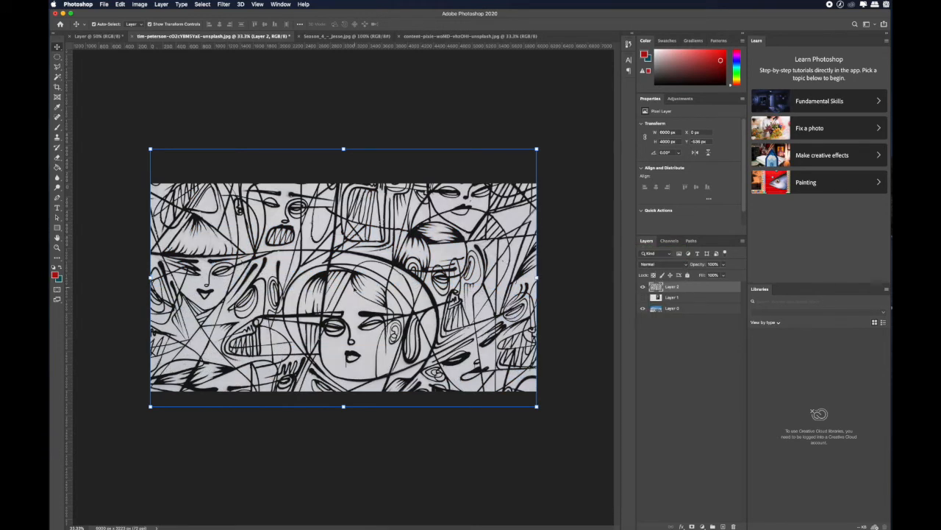
left_click(57, 76)
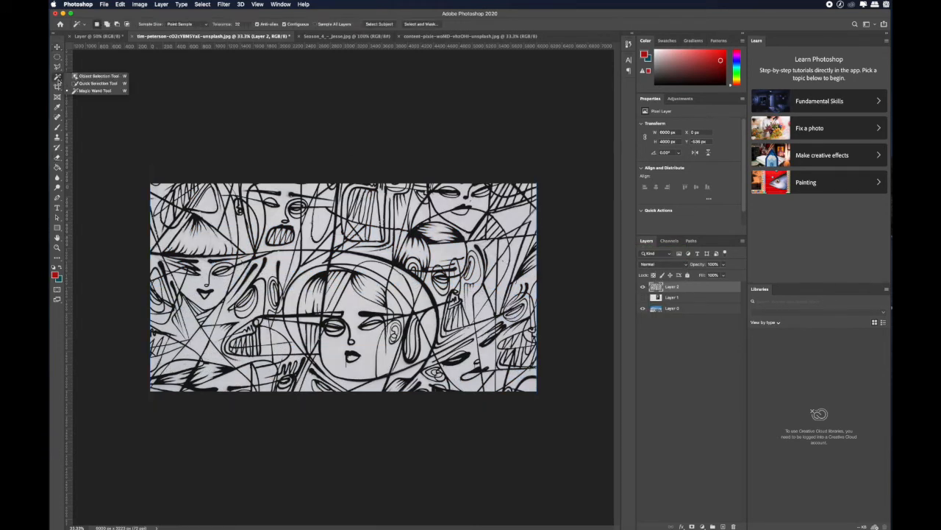
left_click(92, 91)
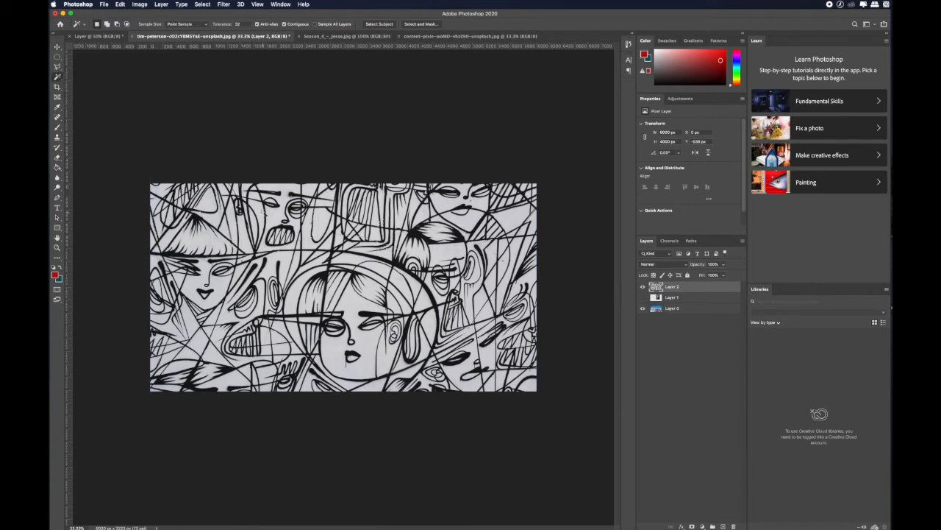
left_click(263, 214)
left_click(57, 57)
key("super+d")
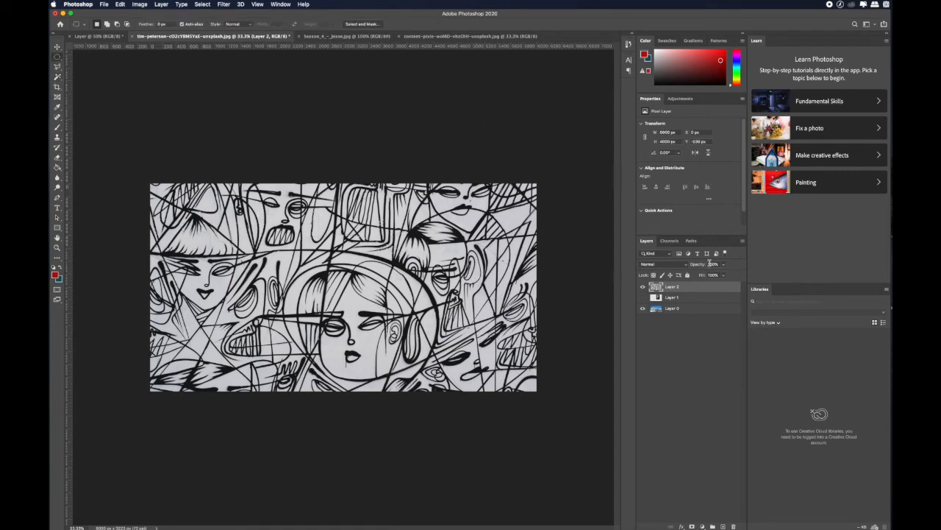
- Try Darken on the drawing layer, change it to Multiply, and inspect the lines over the mountains up close
left_click(684, 265)
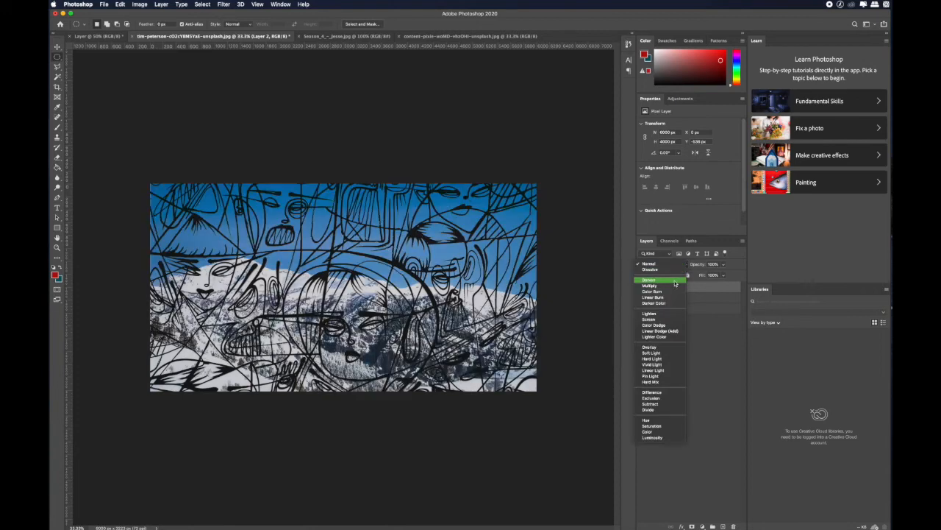
left_click(675, 282)
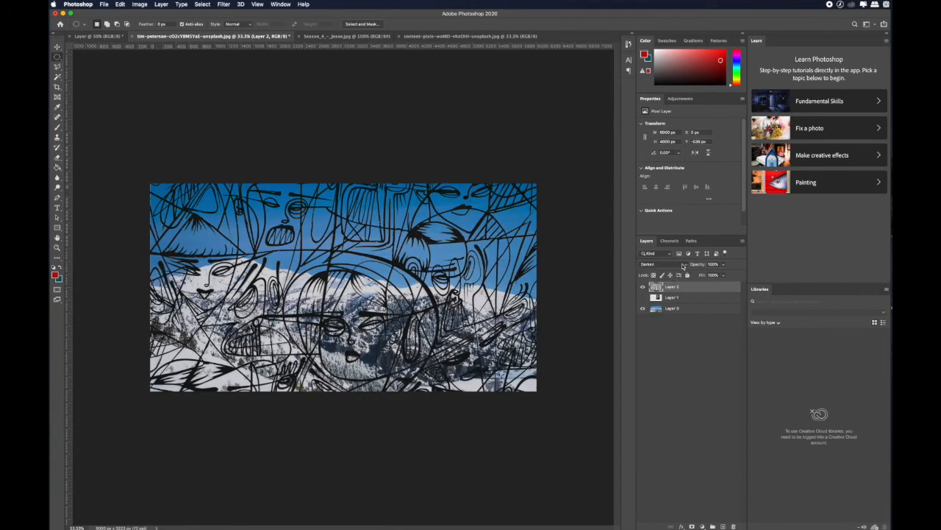
left_click(683, 265)
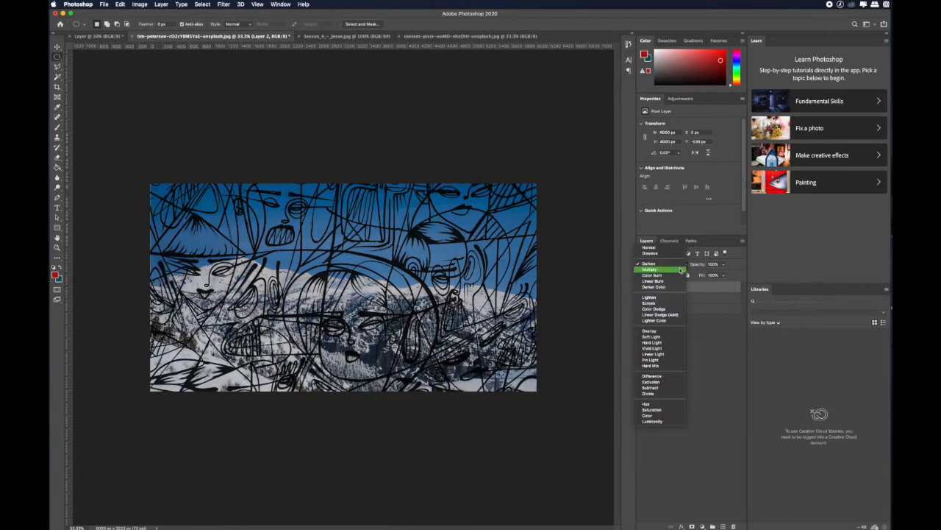
left_click(681, 270)
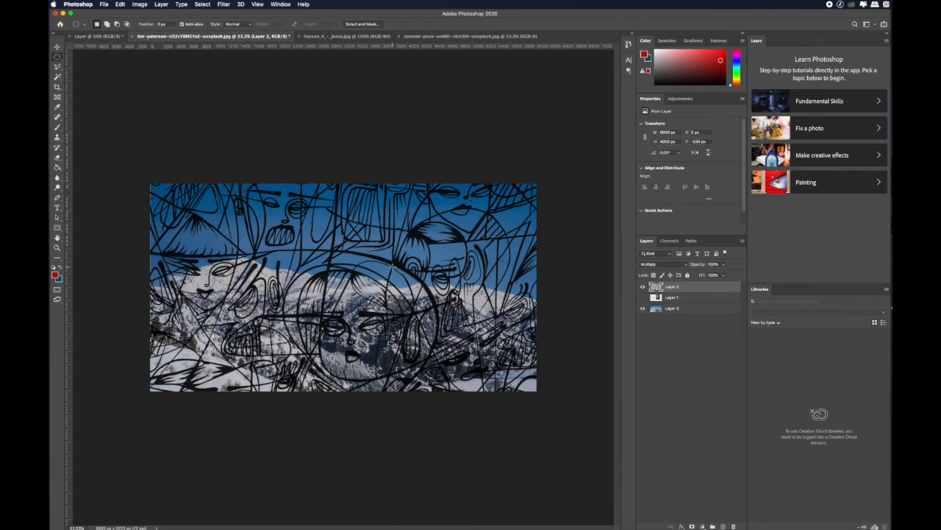
left_click(647, 266)
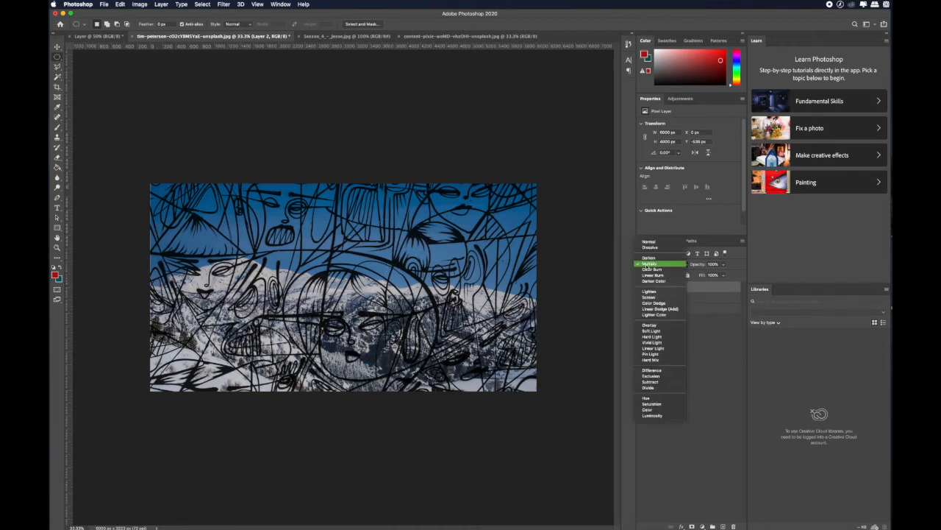
left_click(648, 265)
key("super+plus")
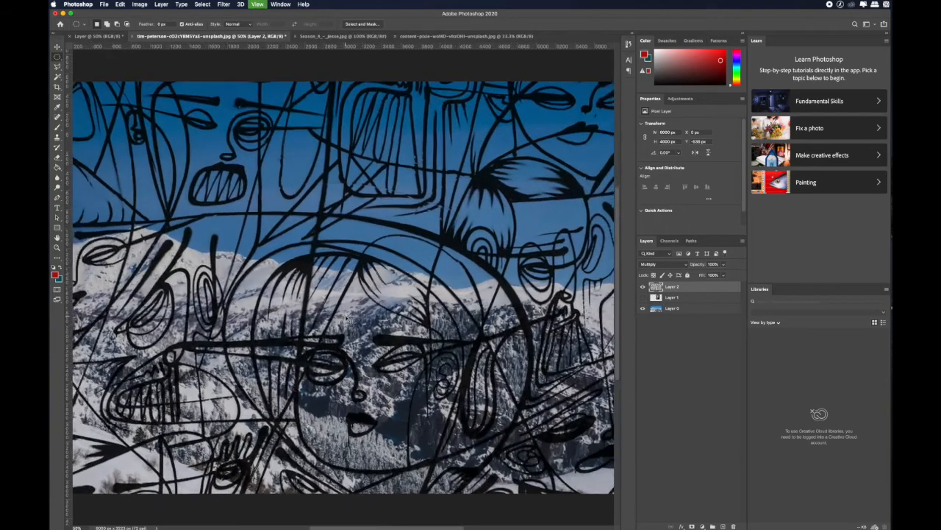
key("super+plus")
key("super+minus")
key("super+minus")
key("super+minus")
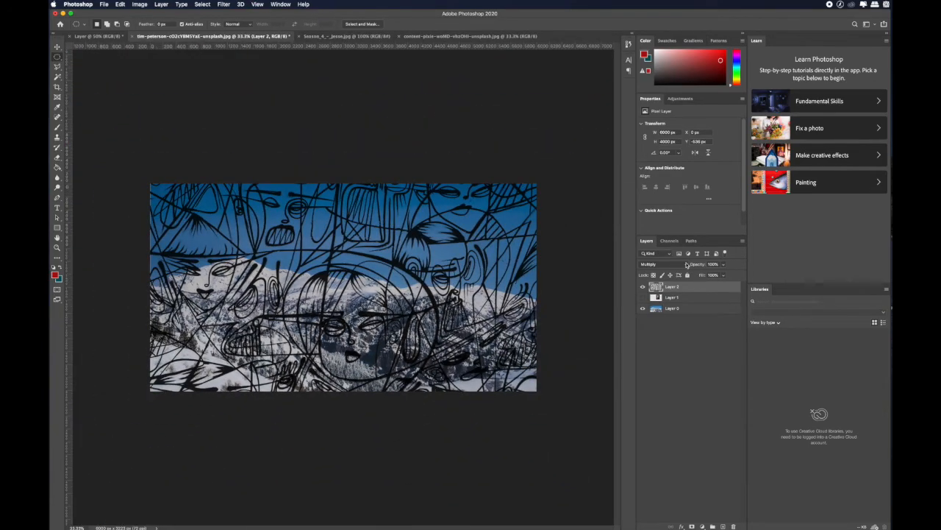
- Set the drawing layer to Screen, inspect the lines up close, and preview Color Dodge while keeping Screen
left_click(683, 265)
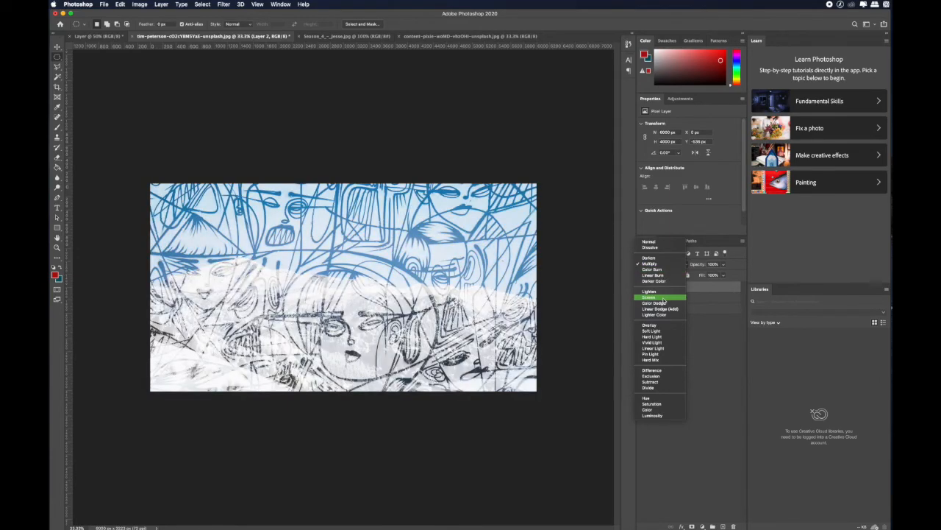
left_click(663, 299)
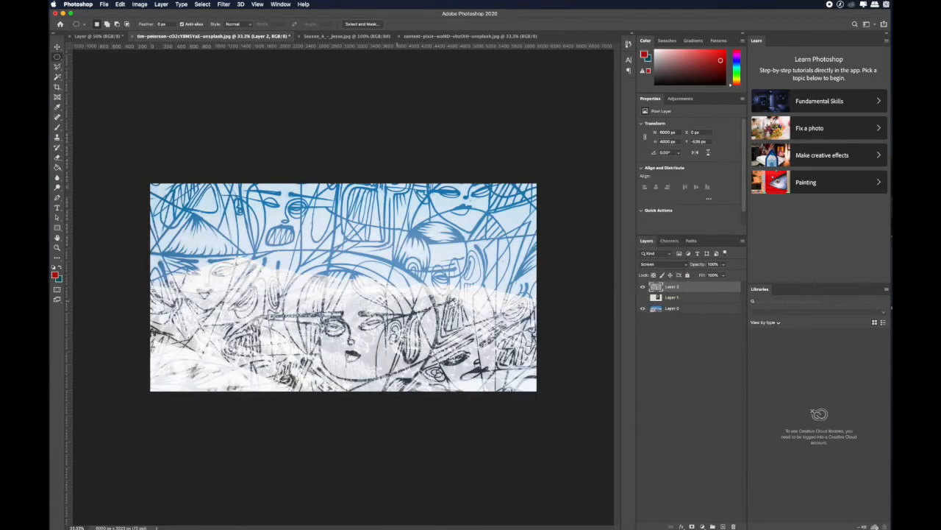
scroll(401, 304, "up", 10)
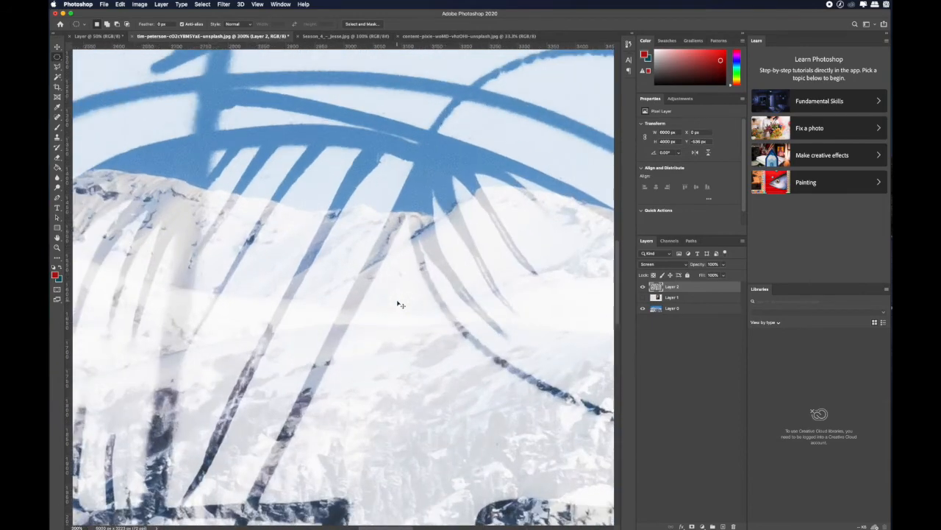
scroll(401, 304, "down", 2)
scroll(416, 238, "down", 3)
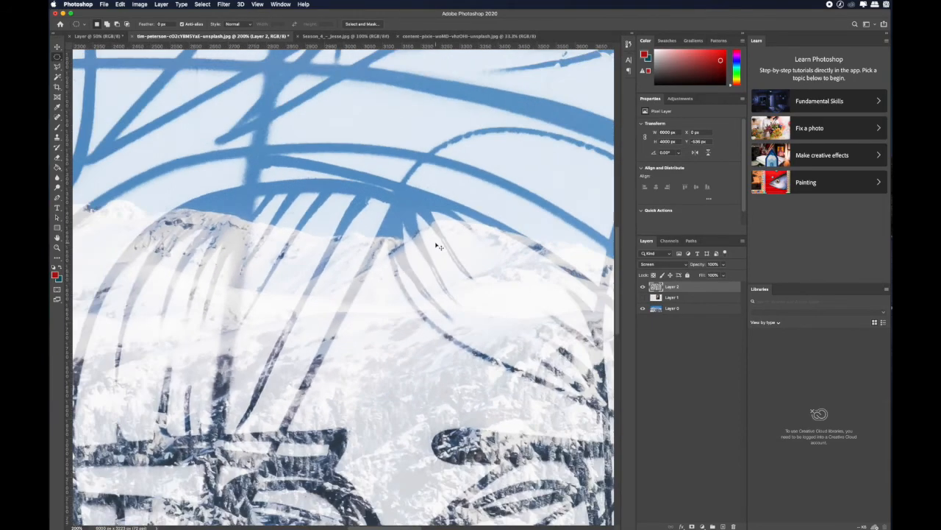
scroll(439, 247, "down", 6)
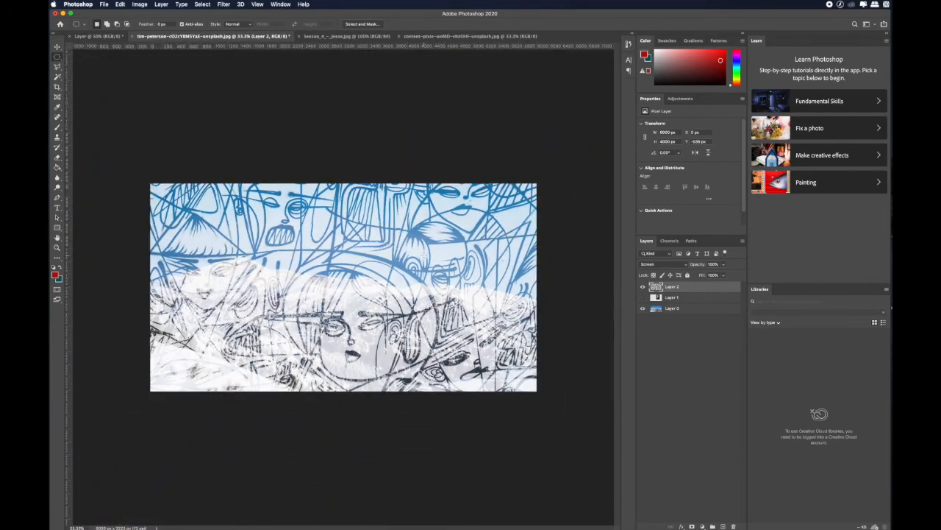
left_click(684, 264)
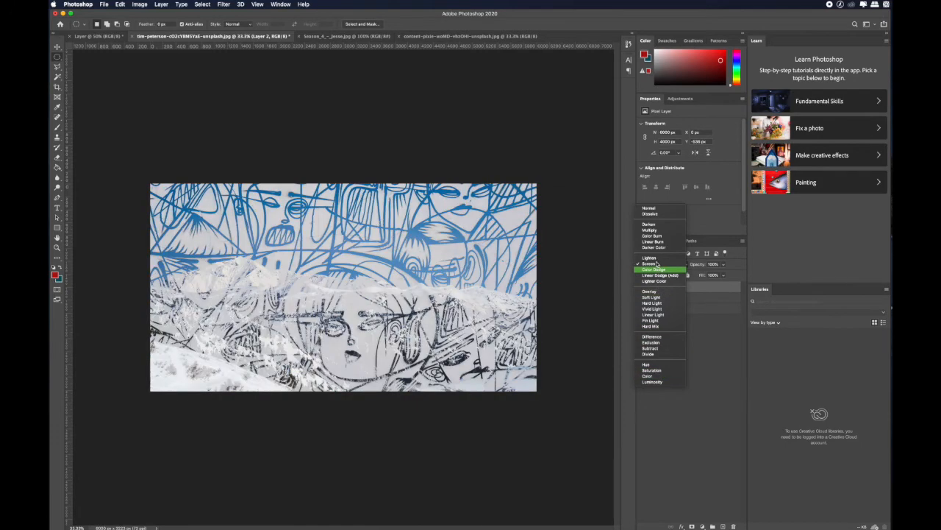
left_click(655, 265)
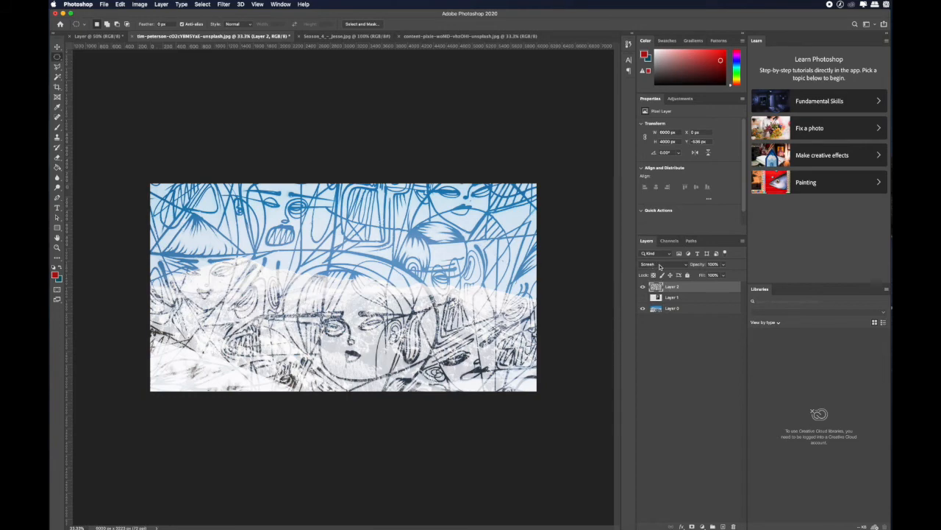
- Set the drawing layer's blending mode to Darken and switch to the Move tool
left_click(660, 266)
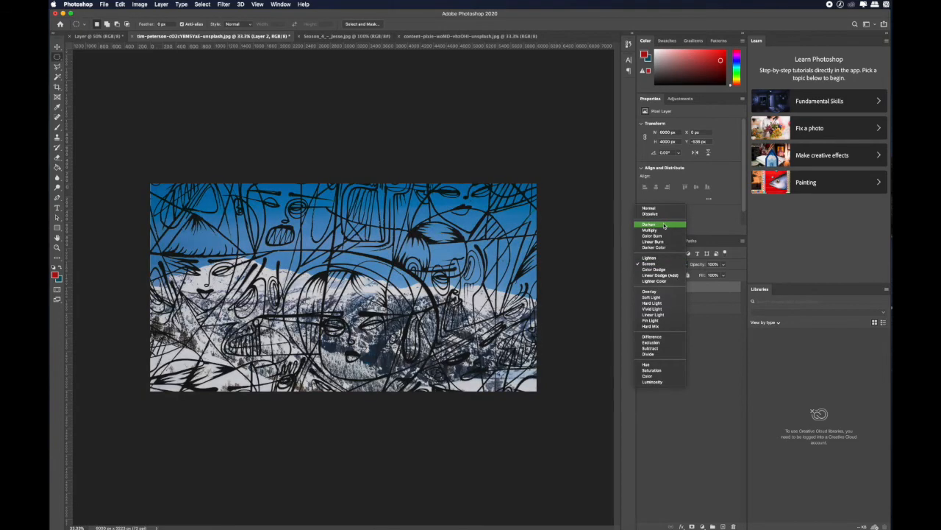
left_click(664, 225)
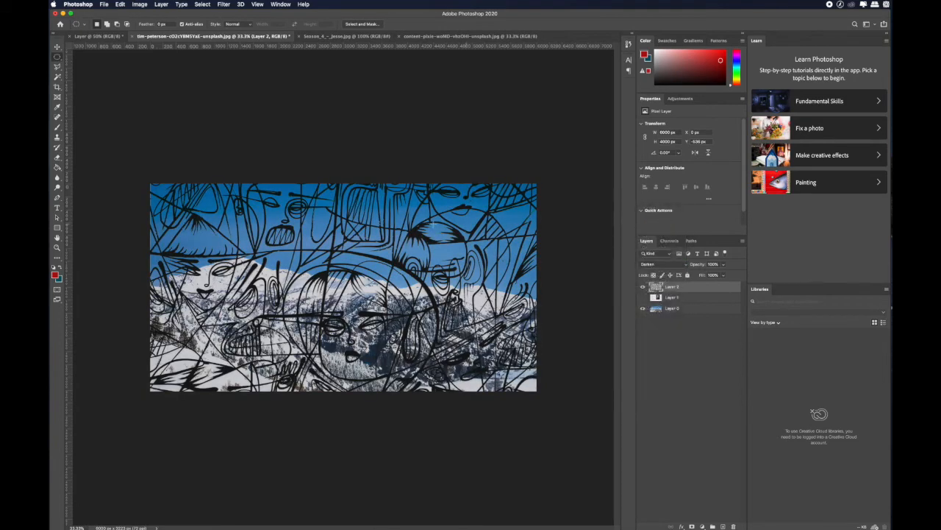
left_click(57, 48)
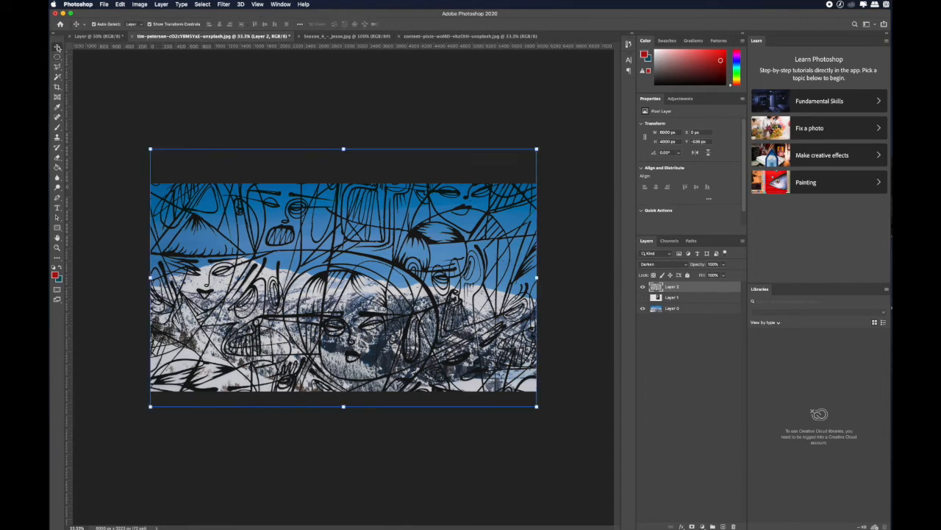
- Nudge the line drawing slightly down over the mountain photo and set its blending mode to Normal
mouse_move(373, 292)
left_mouse_down()
mouse_move(390, 284)
mouse_move(374, 293)
left_mouse_up()
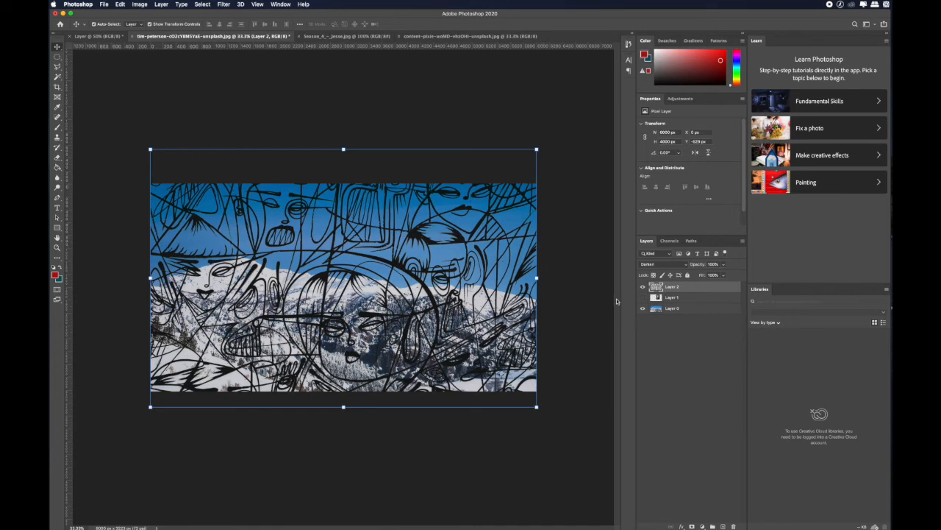
left_click(682, 264)
left_click(646, 249)
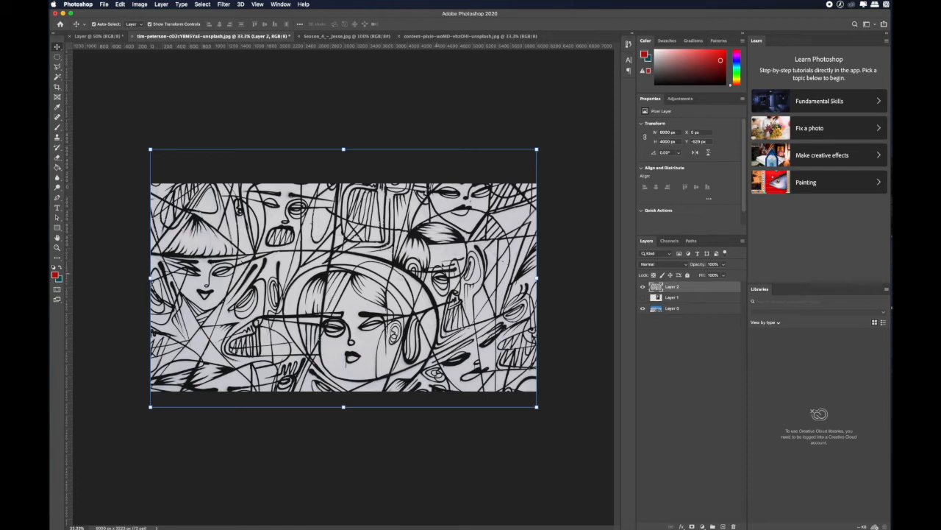
left_click(162, 4)
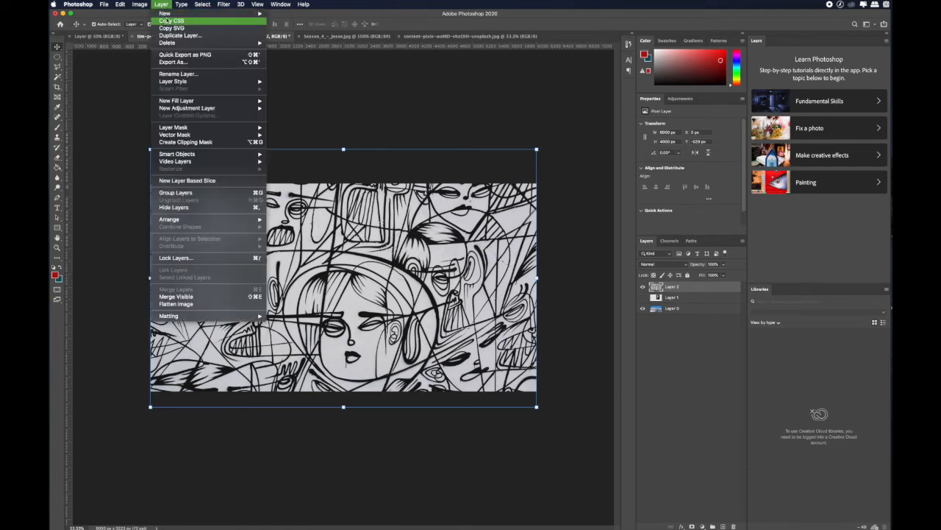
mouse_move(197, 82)
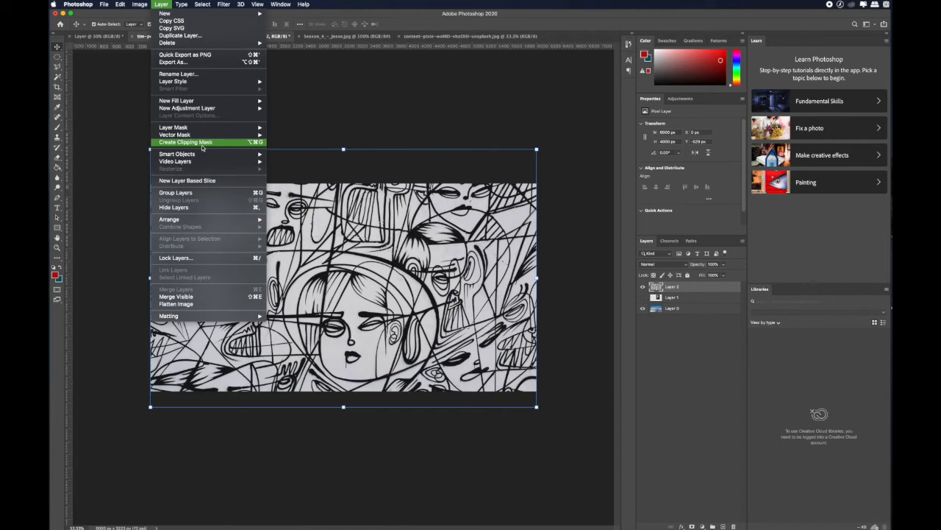
mouse_move(202, 3)
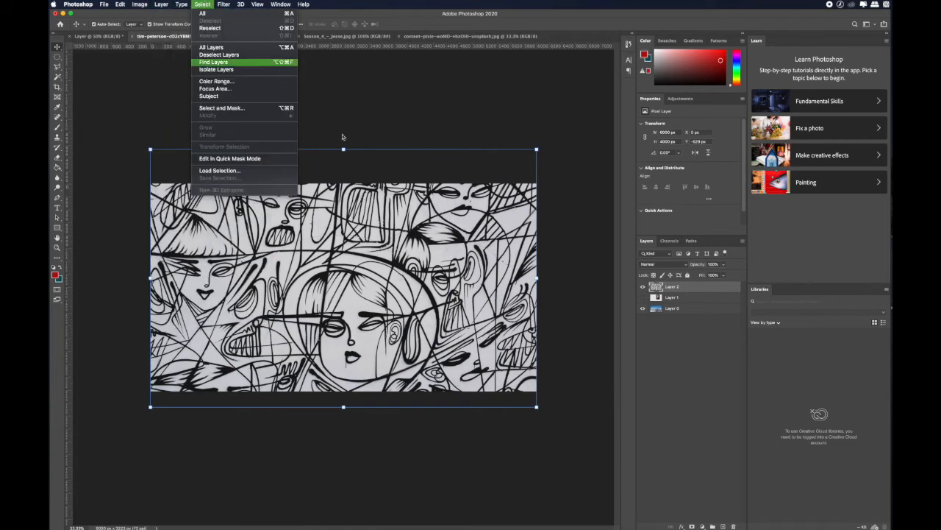
left_click(472, 319)
- Scale the line drawing down to about 4487 by 2991 px and position it over the middle of the mountain photo
mouse_move(206, 295)
left_mouse_down()
mouse_move(206, 318)
mouse_move(205, 309)
left_mouse_up()
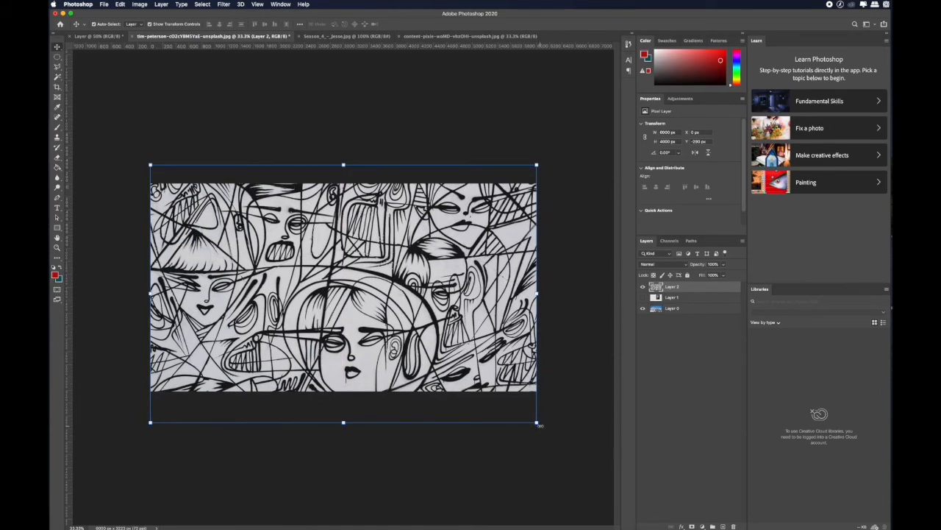
left_click_drag(537, 422, 418, 343)
left_click_drag(365, 296, 430, 329)
key("Return")
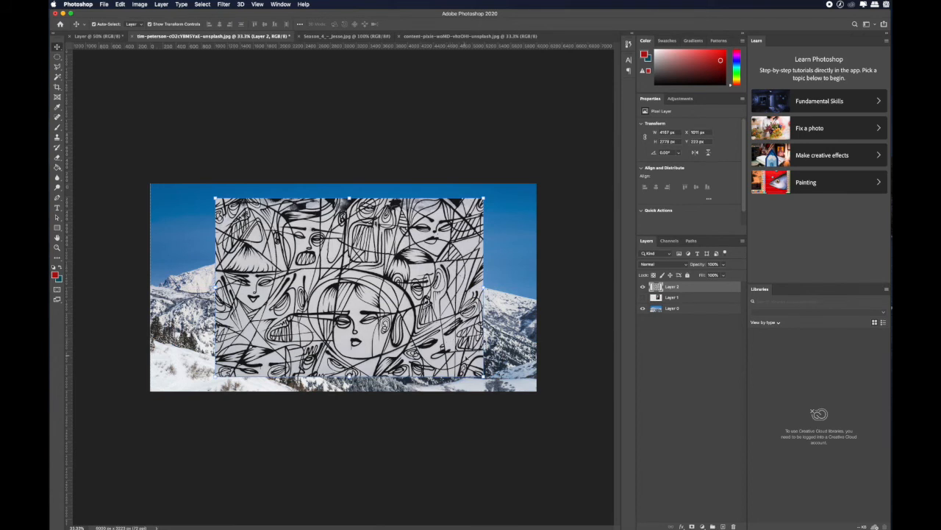
left_click_drag(214, 197, 186, 193)
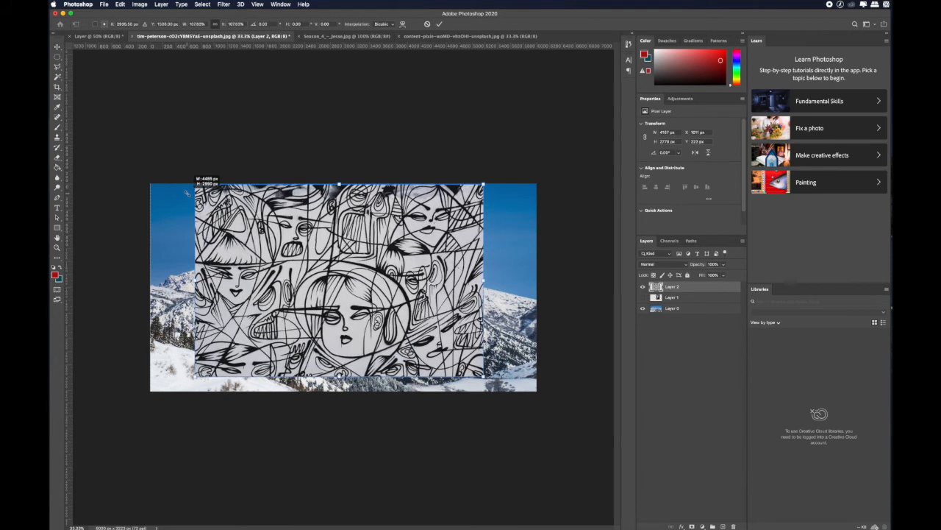
left_click_drag(319, 265, 319, 273)
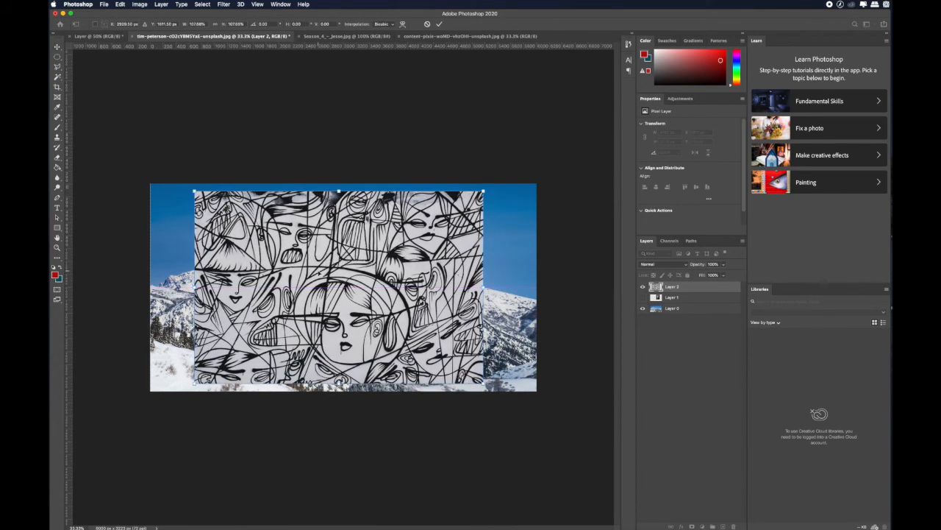
- Try Multiply on the drawing layer, change it to Color Burn, and move the drawing to the photo's left edge
left_click(679, 267)
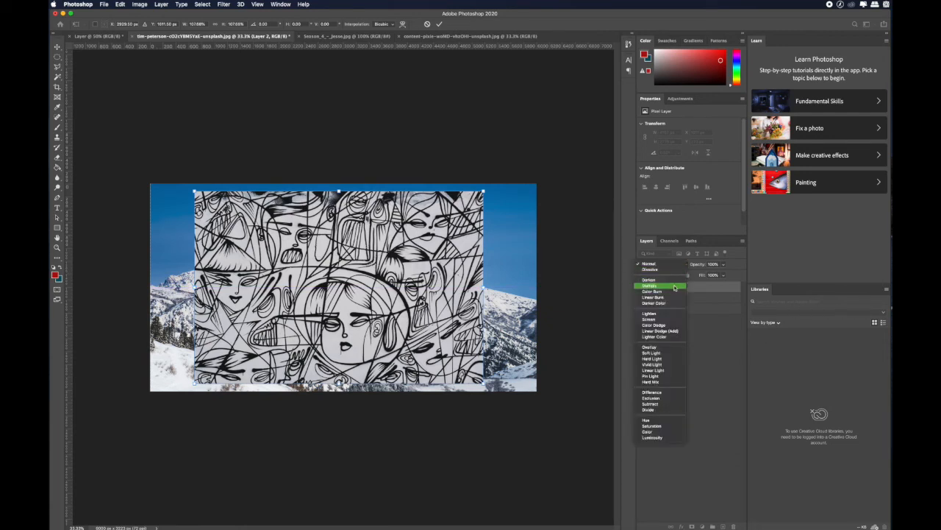
left_click(676, 286)
left_click(683, 265)
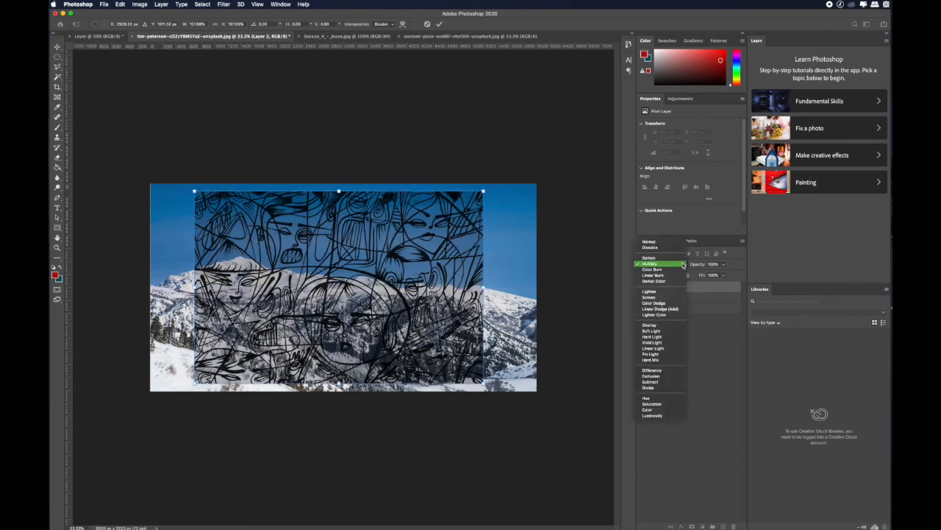
left_click(681, 271)
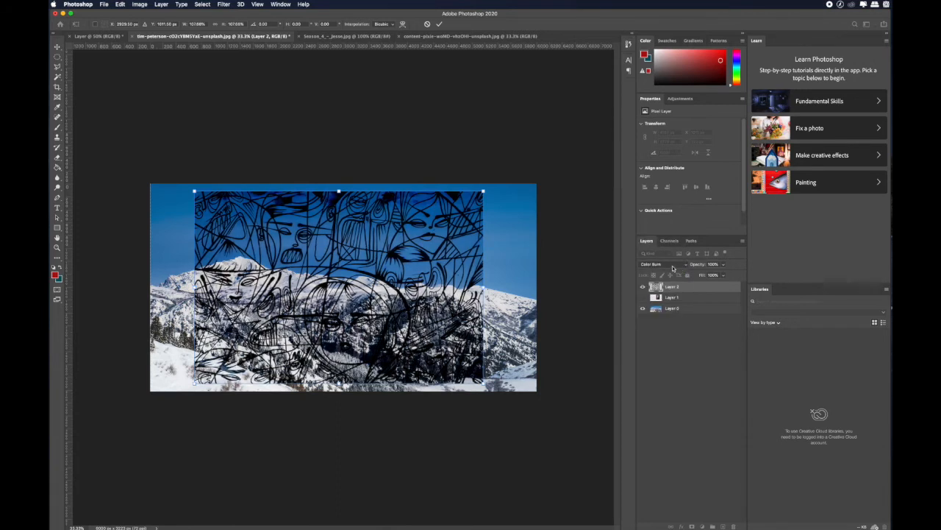
left_click(673, 266)
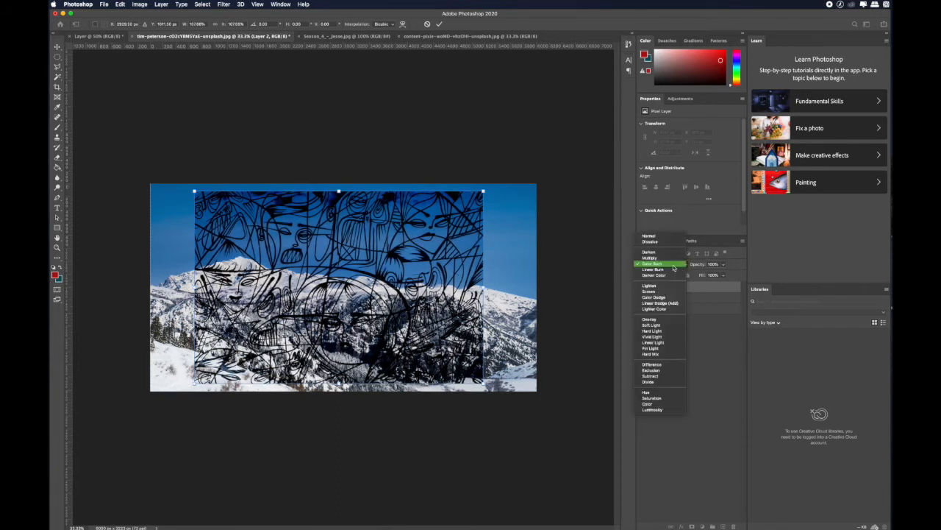
left_click(727, 348)
left_click_drag(342, 347, 309, 347)
left_click_drag(313, 289, 292, 283)
- Show the portrait layer, set its blending mode to Luminosity, and move the portrait near the mountain photo's upper-right corner
left_click(644, 298)
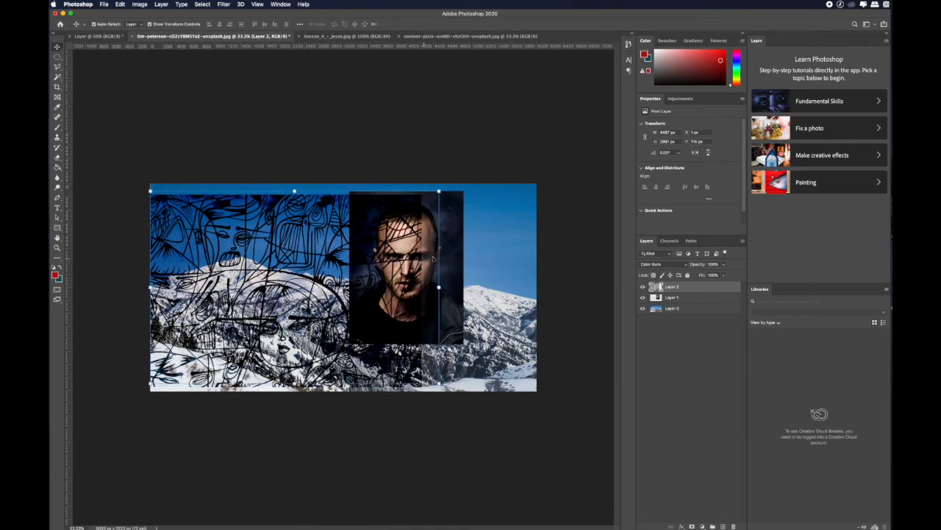
left_click(453, 239)
left_click_drag(453, 238, 499, 264)
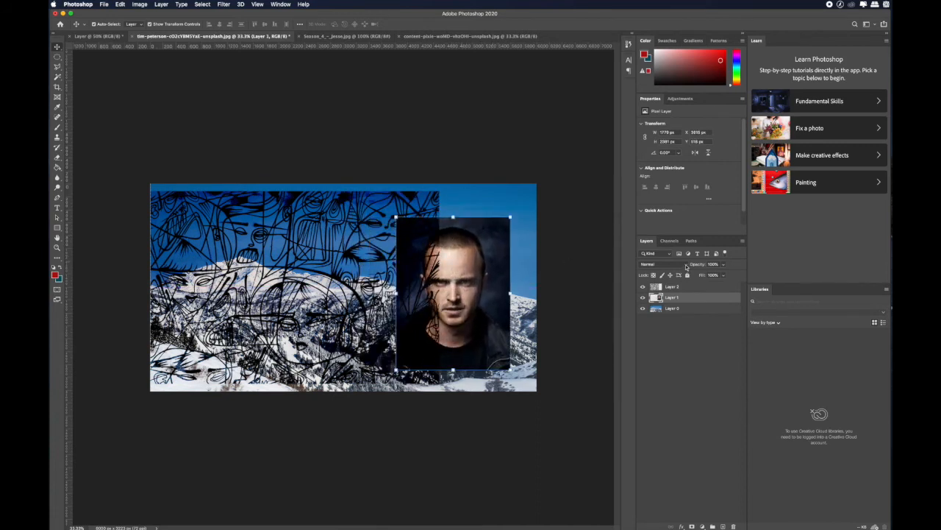
left_click(686, 265)
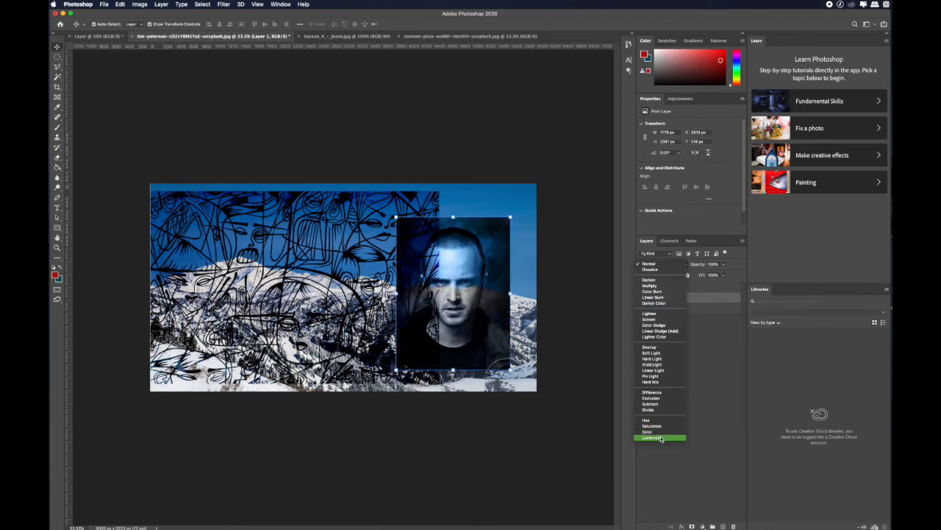
left_click(661, 438)
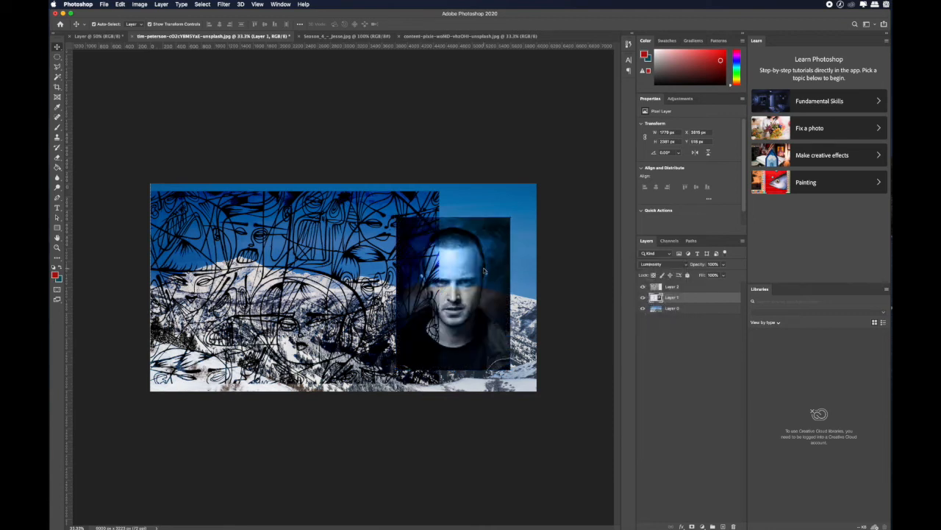
left_click_drag(485, 269, 505, 246)
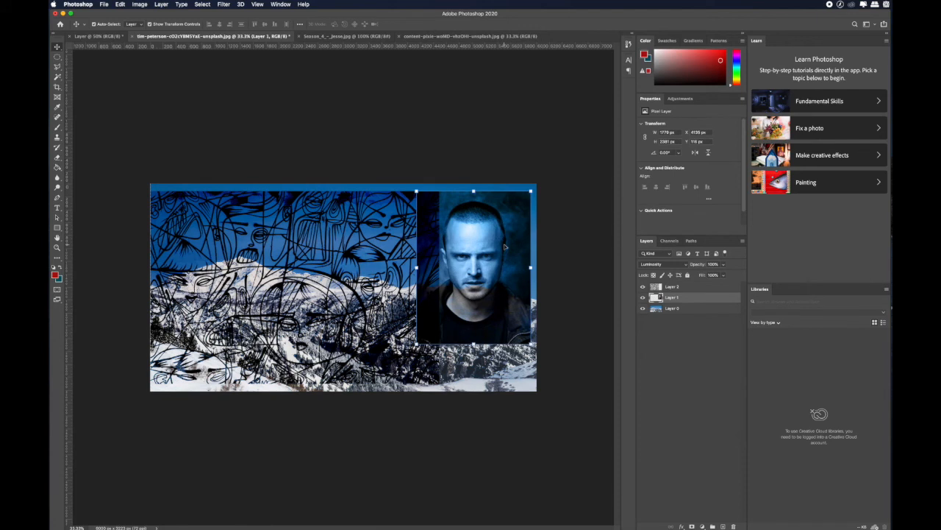
- Hide the portrait layer, move the drawing back toward the middle of the mountain photo, and deselect all layers
left_click(642, 297)
left_click_drag(390, 268, 406, 268)
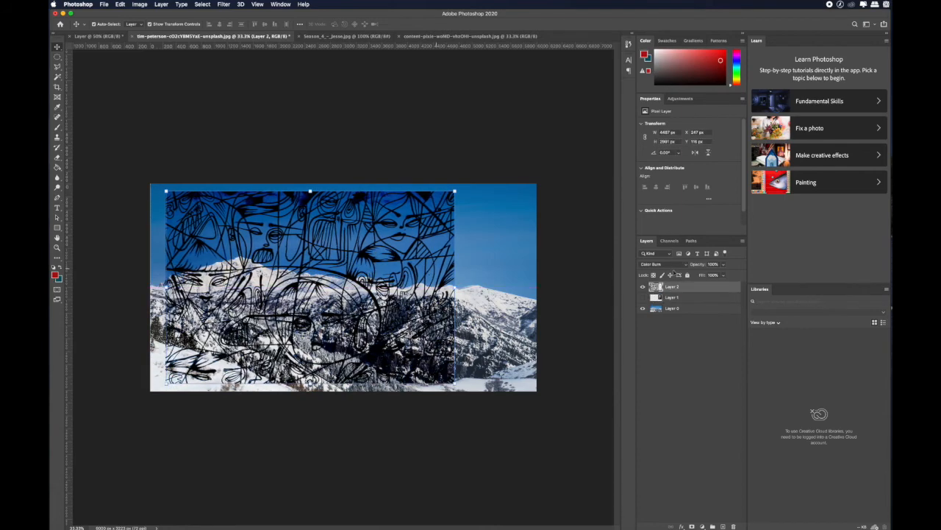
left_click(689, 265)
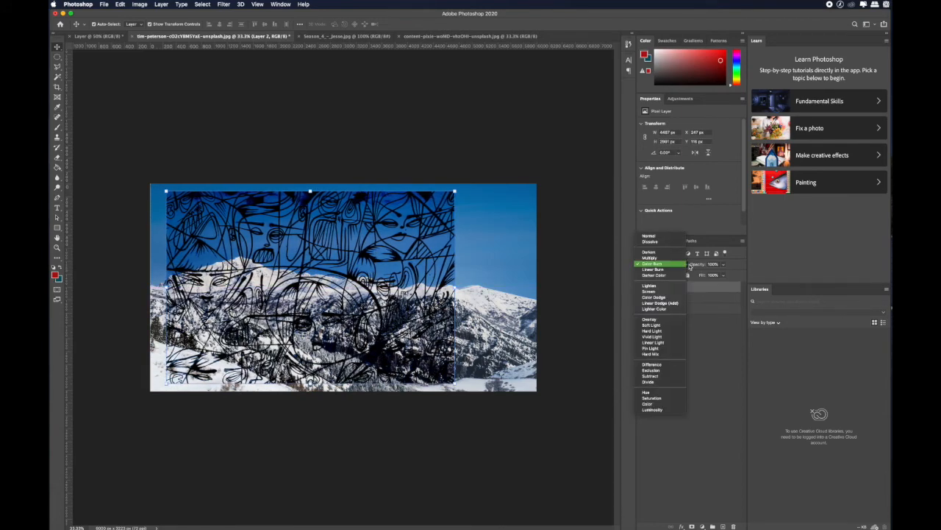
left_click(683, 264)
left_click_drag(415, 259, 437, 259)
left_click(704, 433)
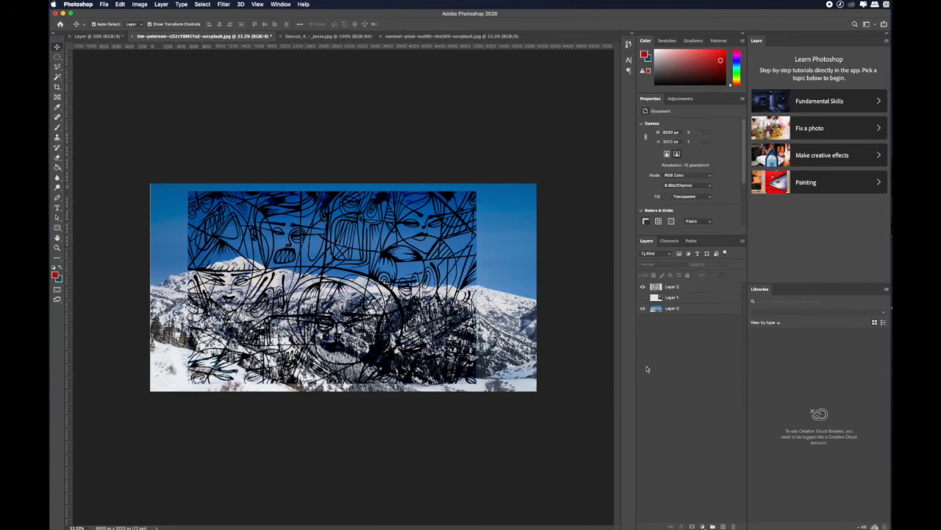
- Switch the layer filter type to Name and add a new top layer named effect
left_click(667, 254)
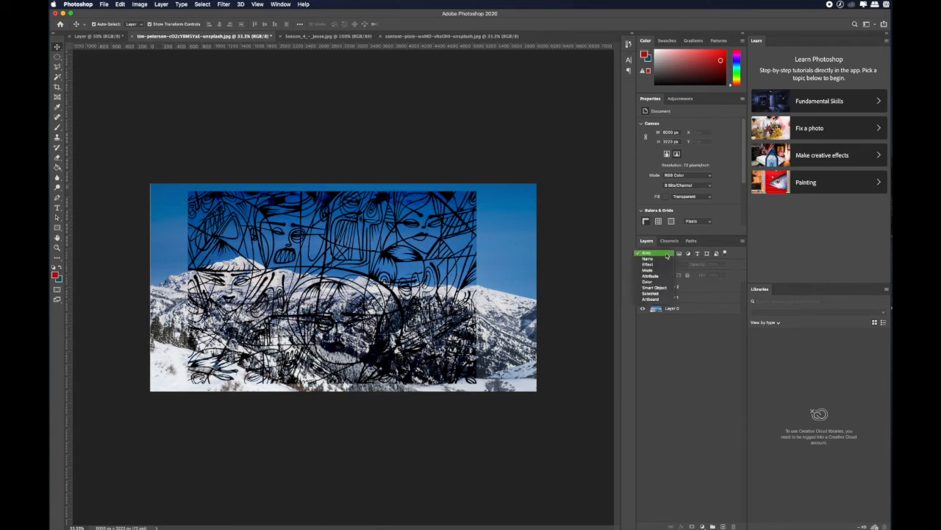
left_click(648, 259)
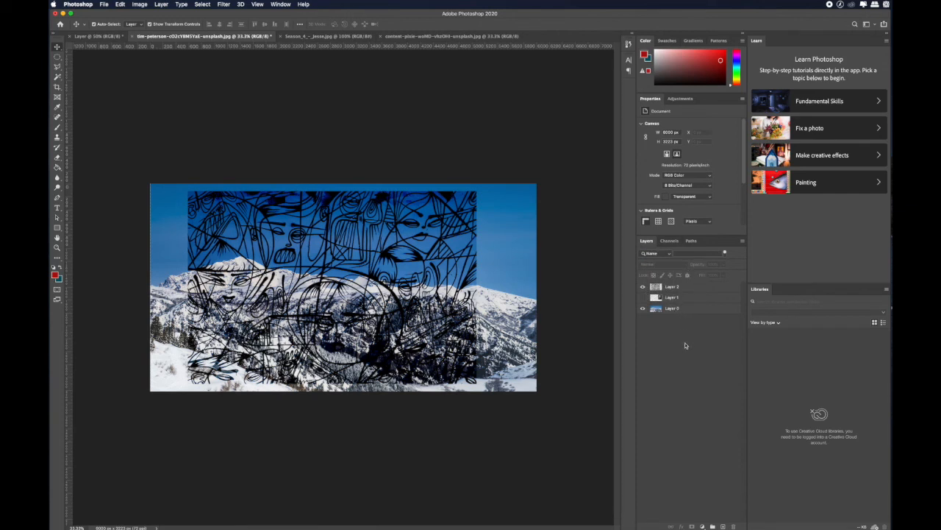
left_click(724, 526)
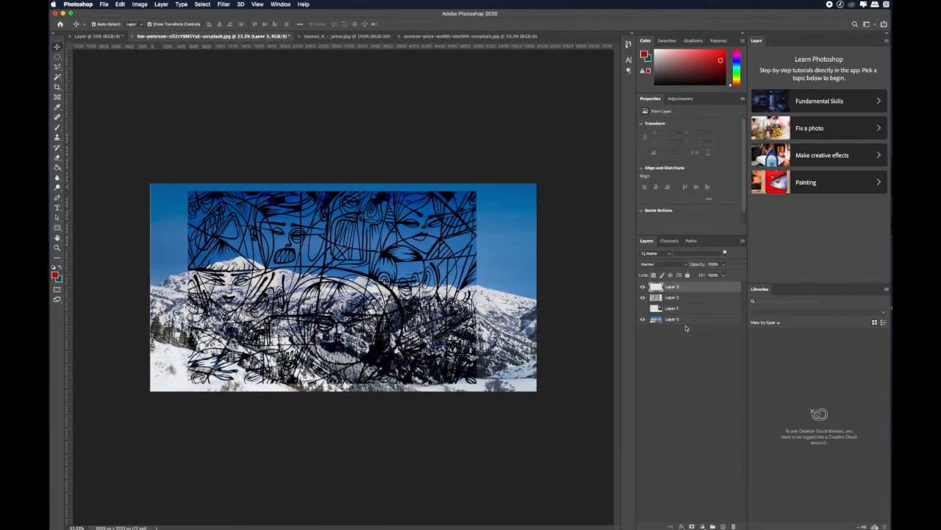
double_click(672, 286)
type("effect")
key("Return")
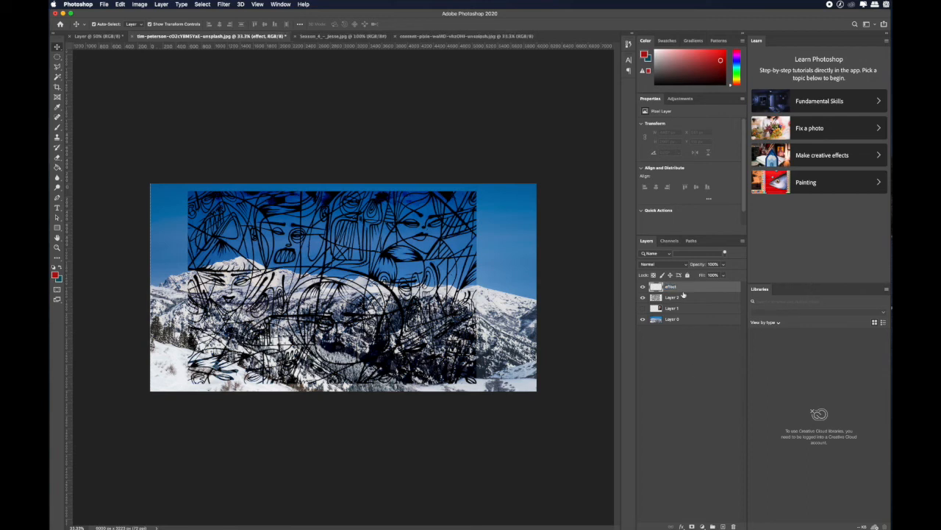
- Filter the layers by the name effect, select the matching layer, and clear the filter text
left_click(653, 253)
left_click(654, 254)
type("effect")
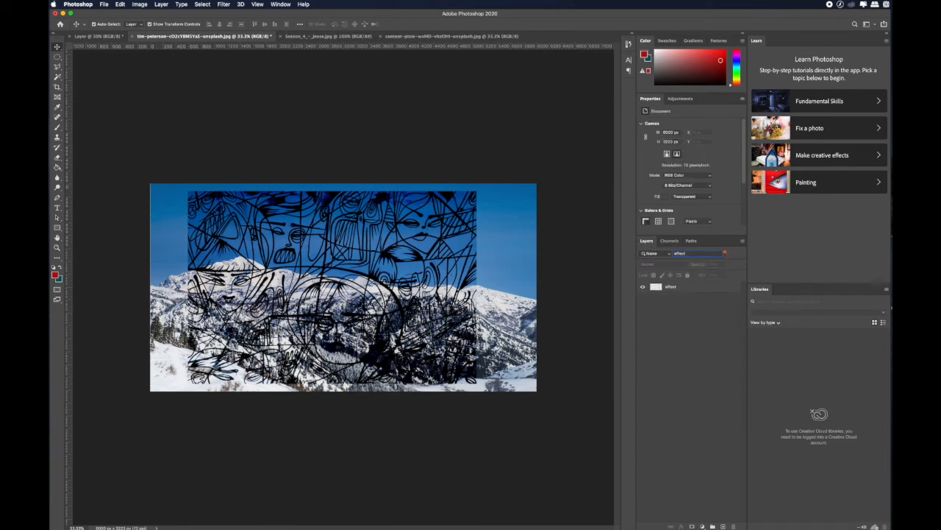
left_click(702, 289)
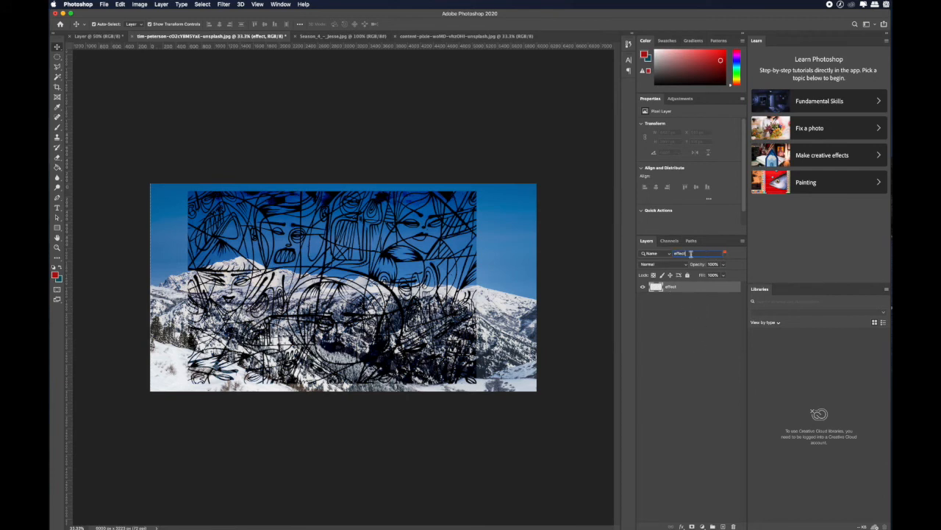
key("BackSpace")
key("BackSpace")
key("BackSpace")
key("BackSpace")
key("BackSpace")
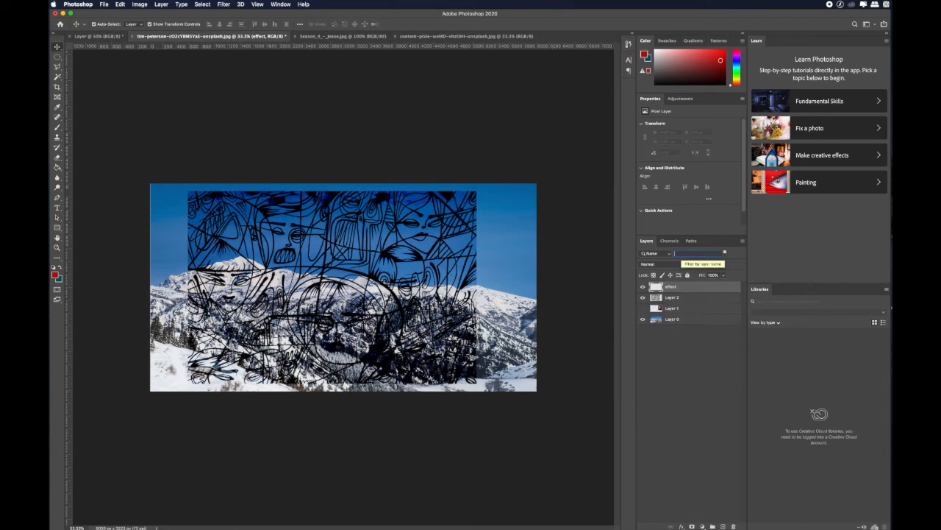
- Filter the layers by blending mode, trying Normal, Multiply, Screen and Darken
left_click(664, 253)
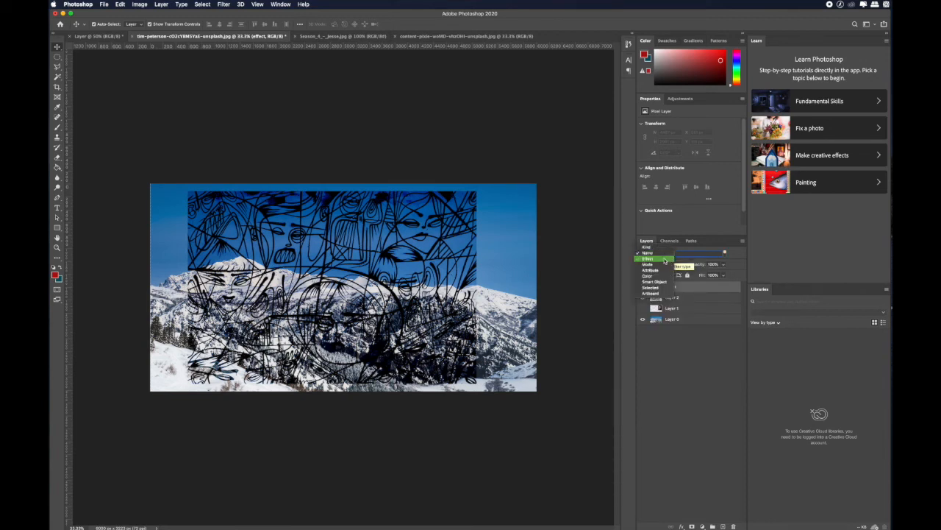
left_click(648, 264)
left_click(677, 253)
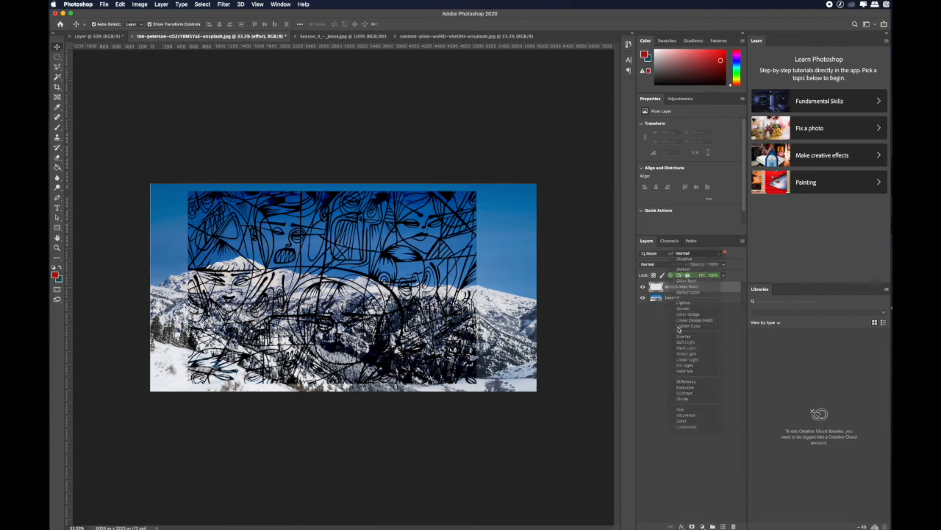
left_click(712, 275)
left_click(706, 255)
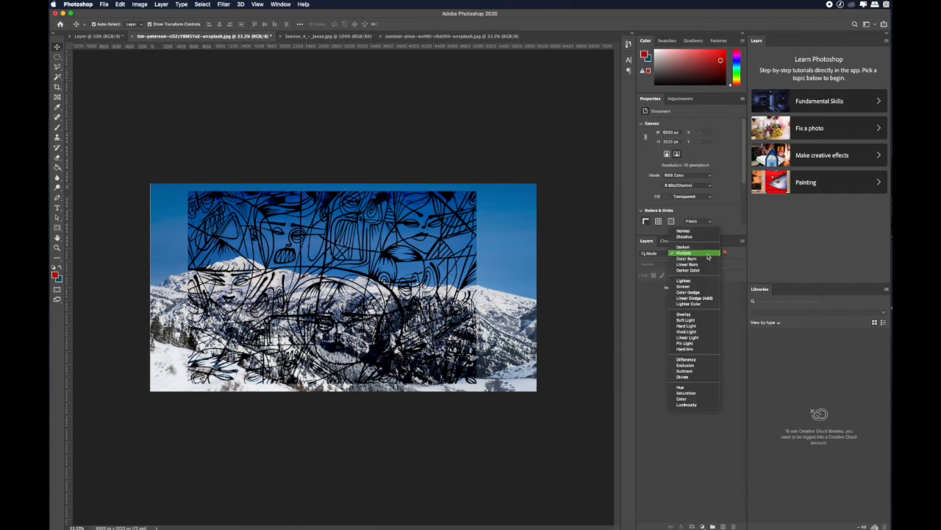
left_click(692, 286)
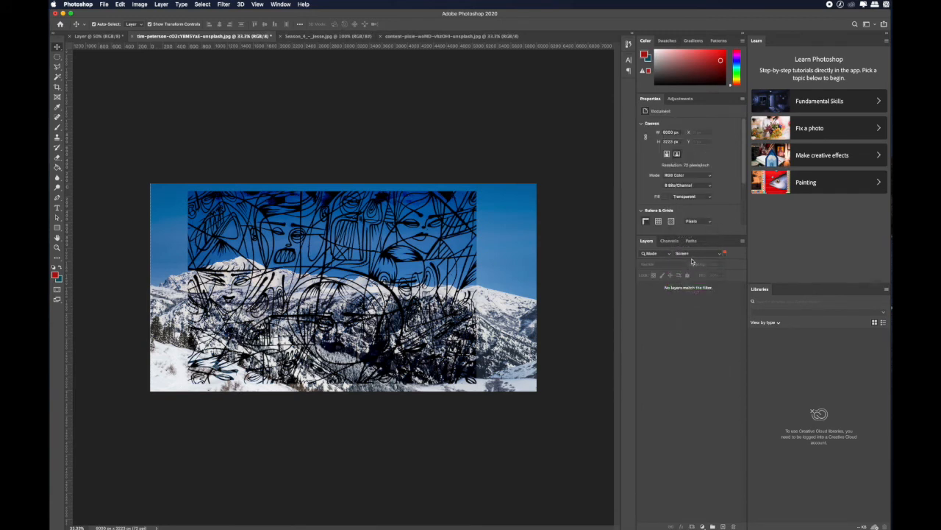
left_click(697, 254)
left_click(696, 218)
- Try the Selected layer filter, switch the filter type back to Kind, and turn layer filtering off
left_click(662, 254)
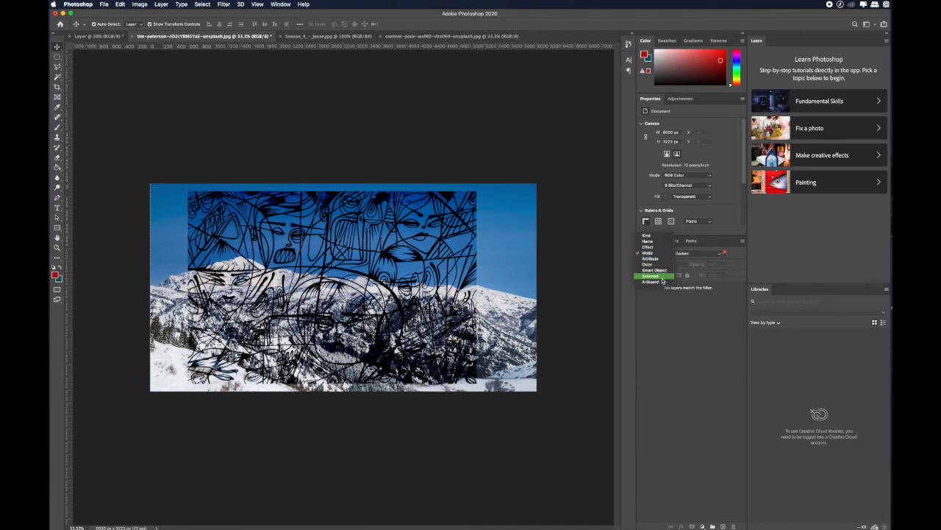
left_click(663, 280)
left_click(665, 255)
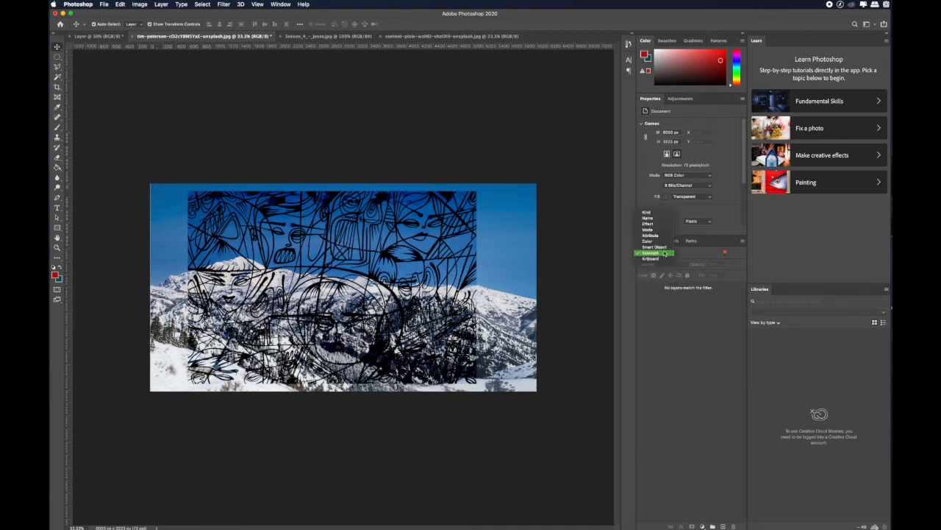
left_click(662, 214)
left_click(726, 254)
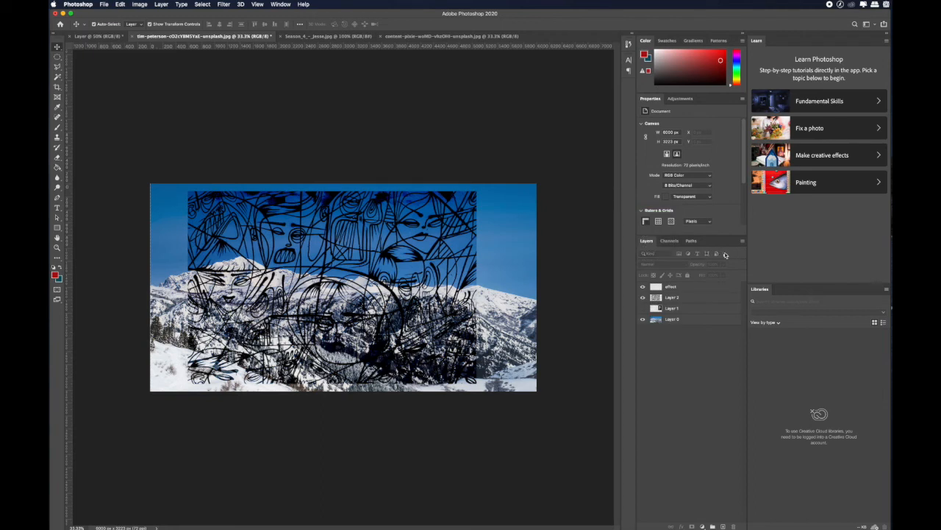
- Turn layer filtering back on and toggle the adjustment and type layer filters on and off
left_click(725, 254)
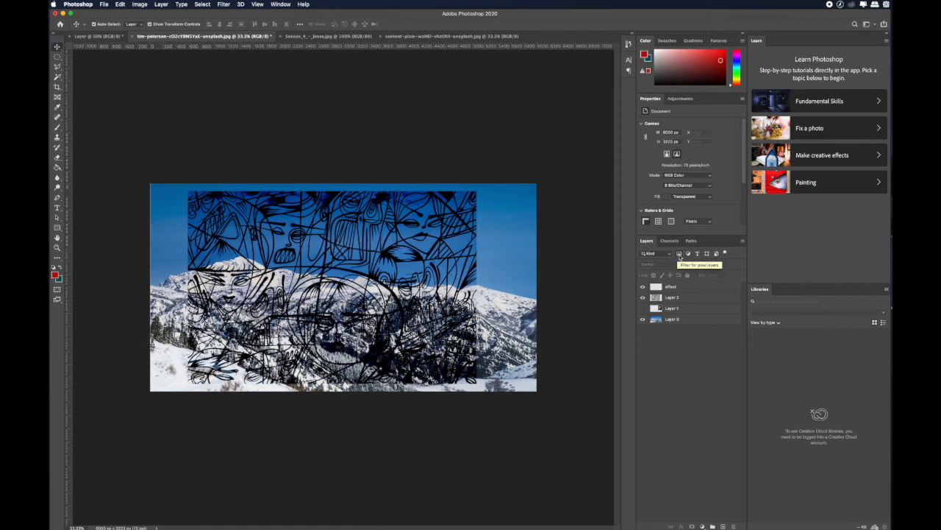
left_click(688, 254)
left_click(688, 255)
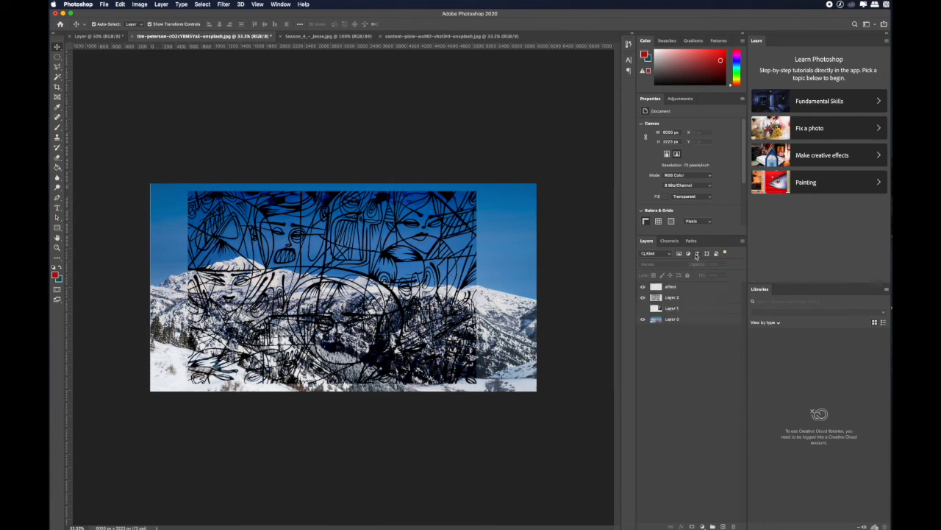
left_click(698, 254)
left_click(698, 254)
- Set the blending mode of the line drawing layer, Layer 2, to Multiply
left_click(691, 297)
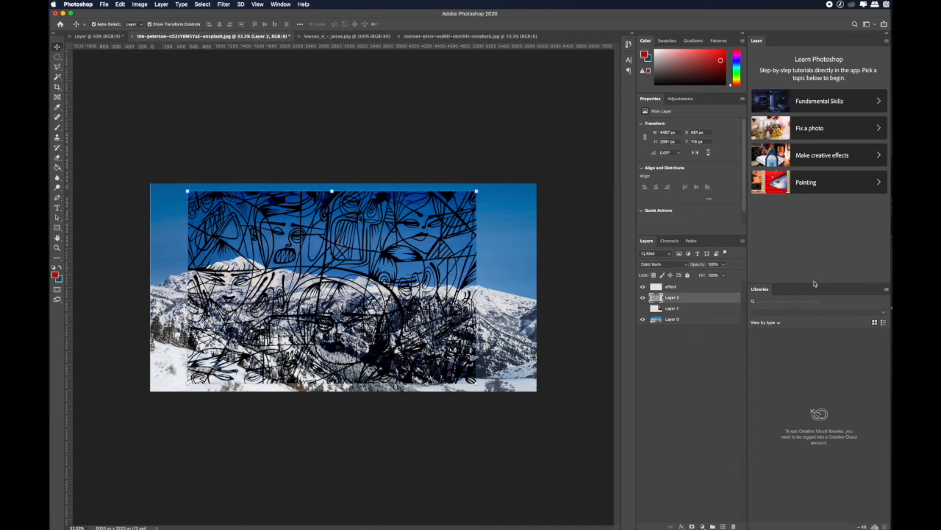
left_click(668, 263)
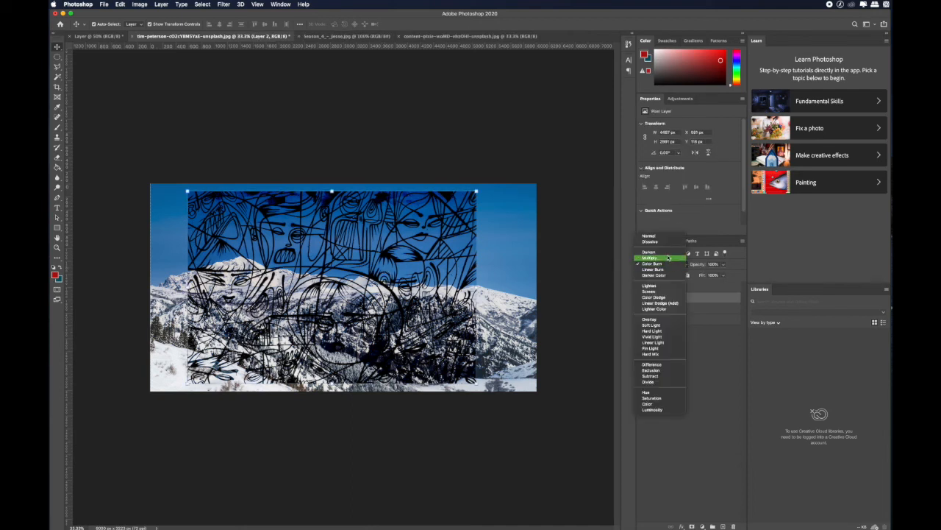
left_click(668, 258)
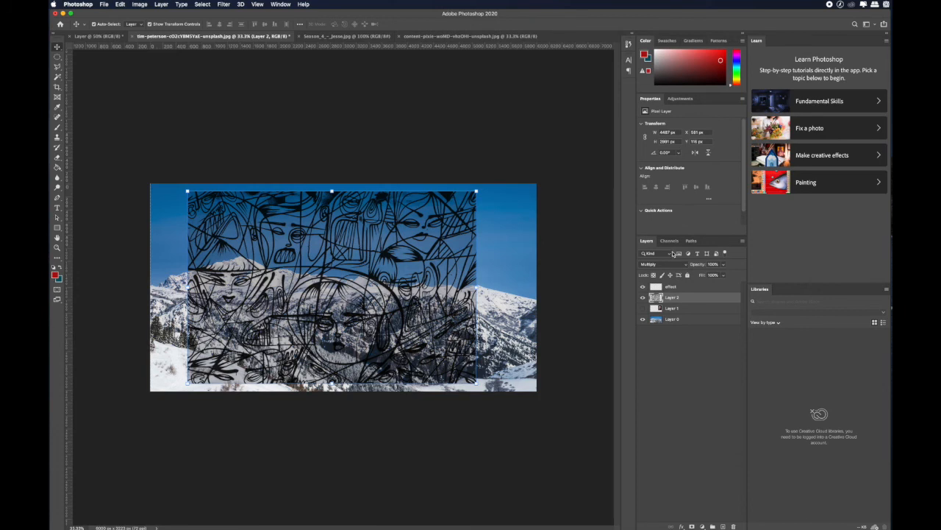
- Switch the layer filter type to Effect and look at the layers filtered by Bevel & Emboss
left_click(670, 254)
left_click(670, 253)
left_click(669, 255)
left_click(658, 264)
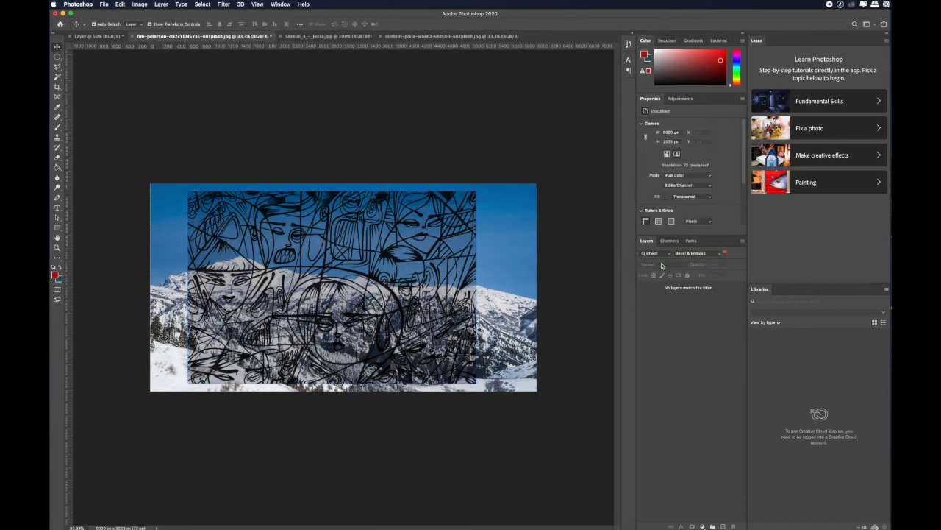
left_click(691, 255)
- Filter the layers by blending mode, trying Darken and then Multiply
left_click(666, 255)
left_click(667, 254)
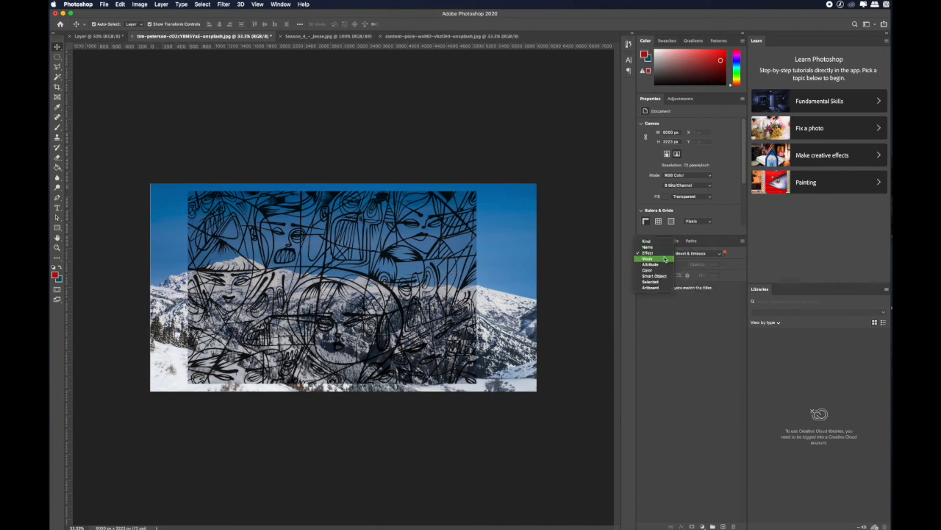
left_click(664, 259)
left_click(713, 255)
left_click(707, 259)
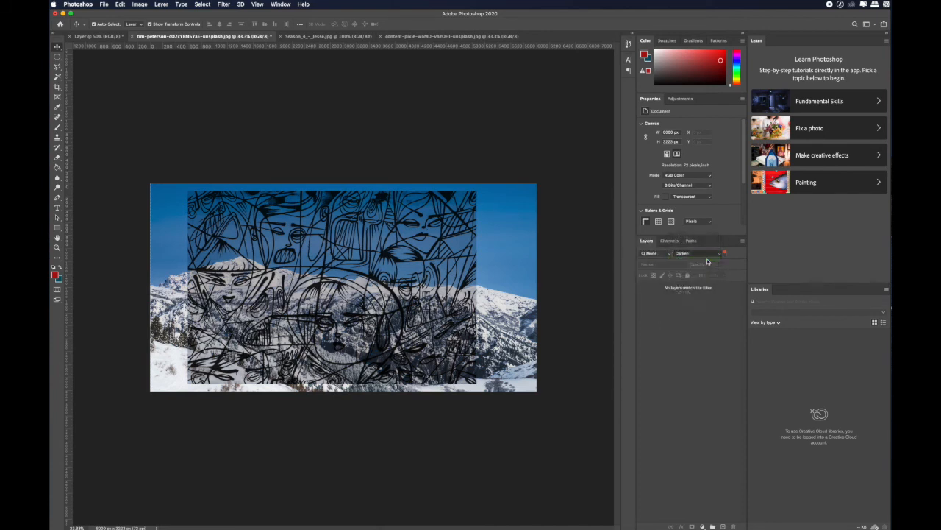
left_click(689, 289)
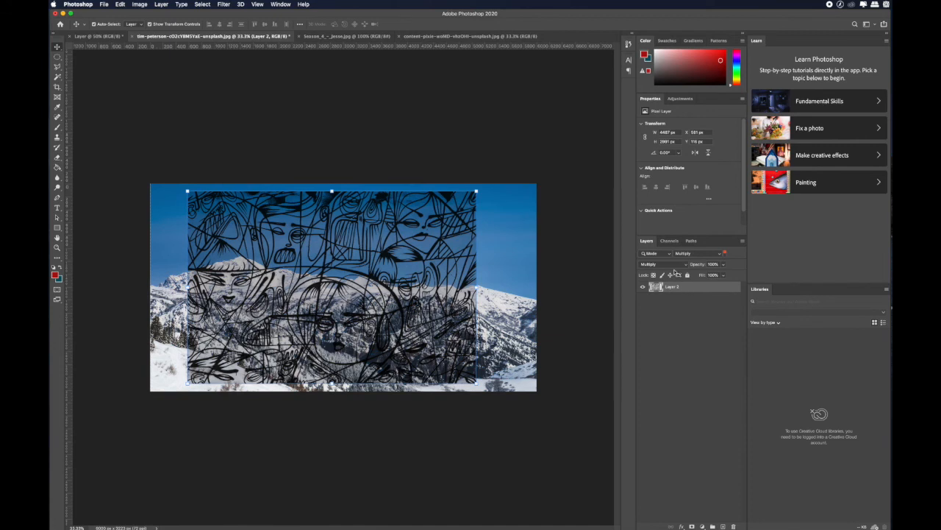
- Switch the layer filter type back to Kind and deselect all layers
left_click(666, 256)
left_click(647, 235)
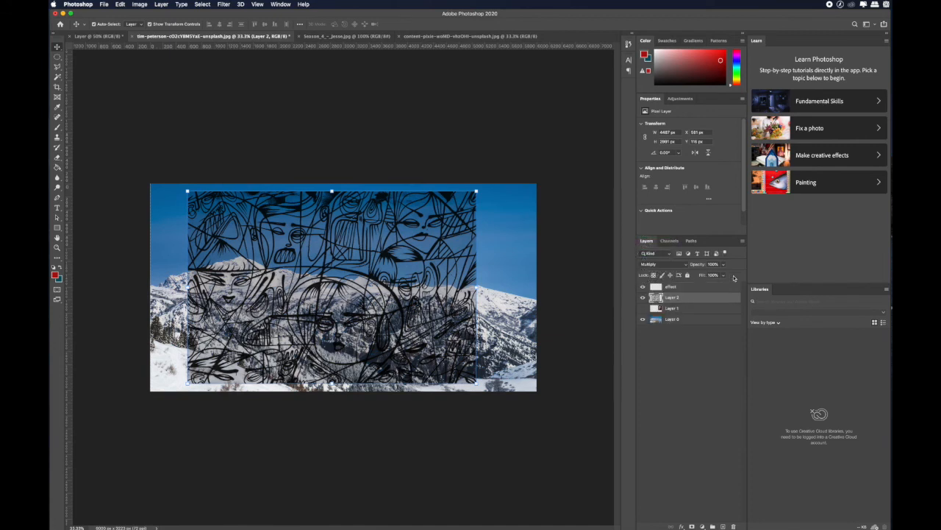
left_click(708, 427)
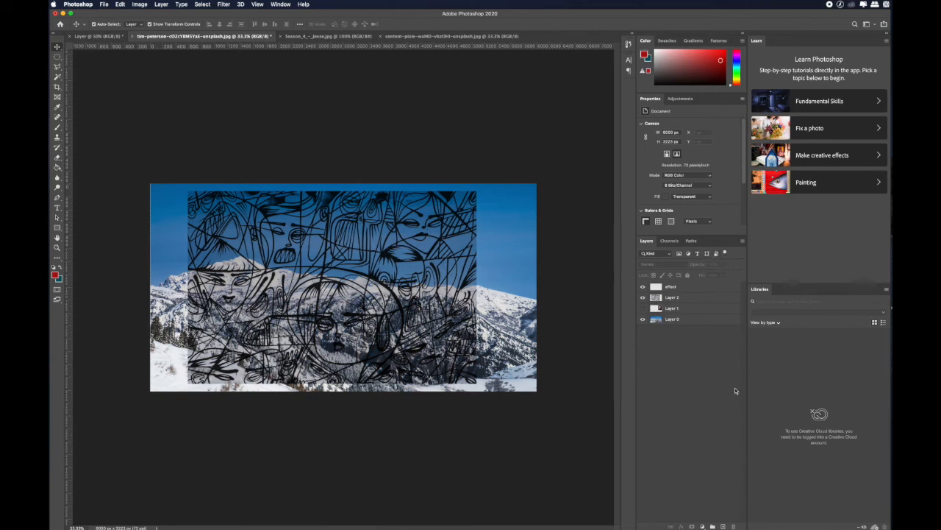
- Add three new empty layers at the top of the layer stack
left_click(723, 527)
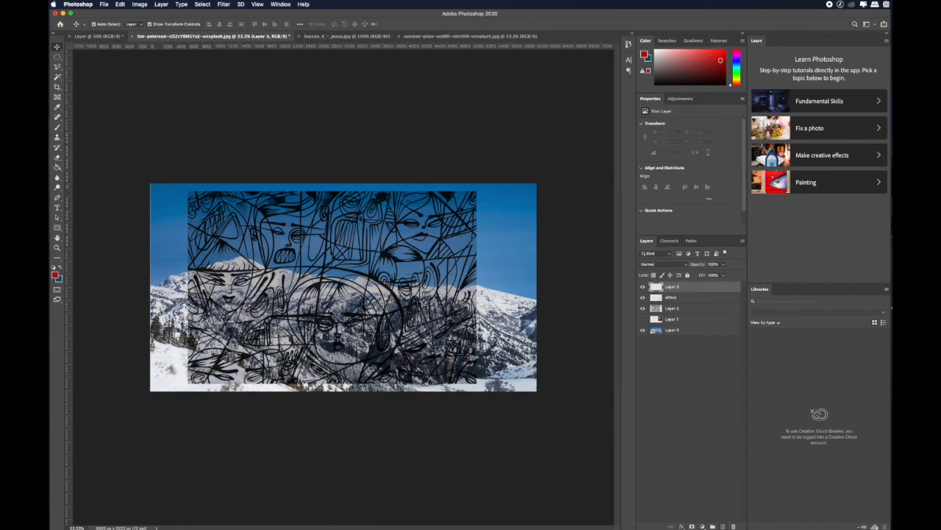
left_click(724, 527)
left_click(723, 526)
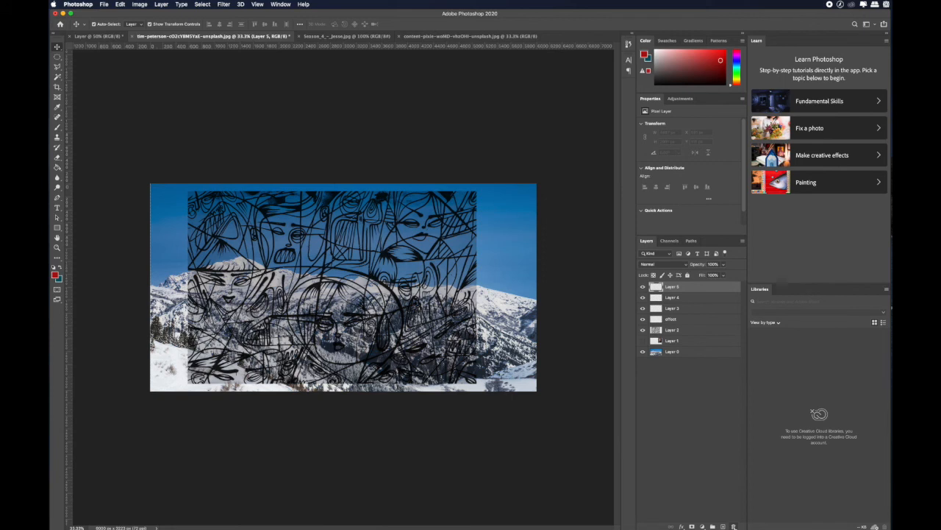
- Delete the two topmost empty layers, Layer 5 and Layer 4, confirming each deletion
left_click(733, 527)
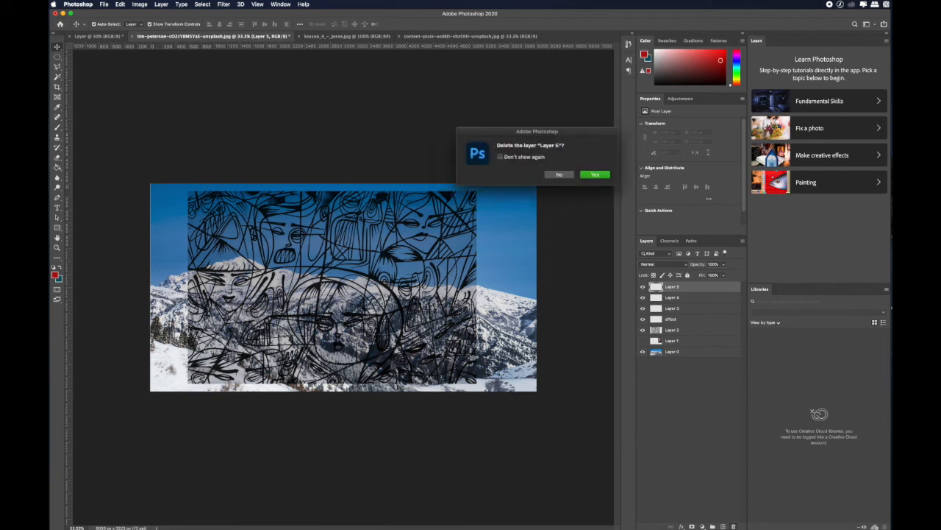
left_click(601, 176)
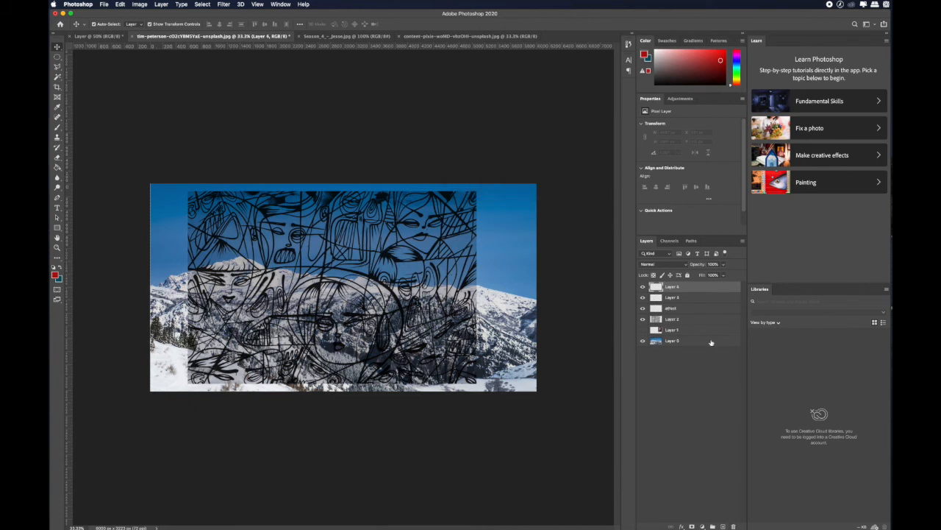
left_click(734, 527)
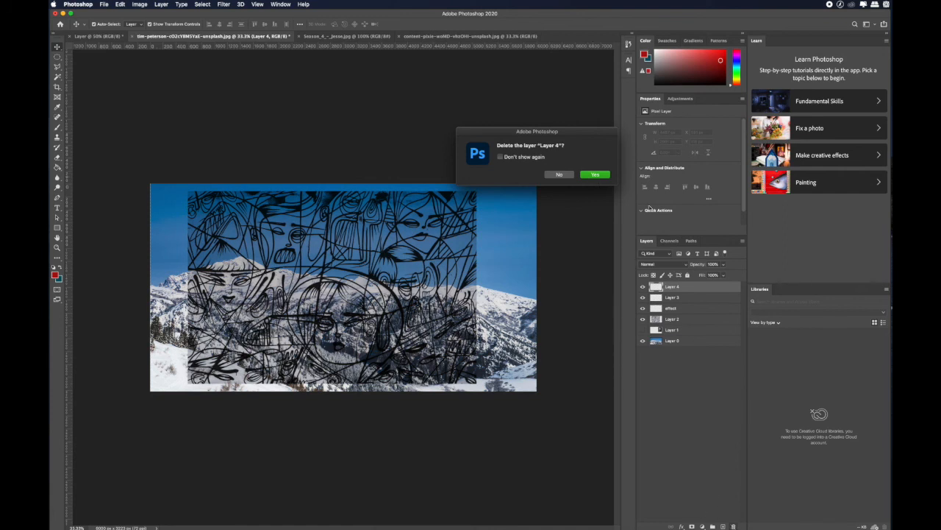
left_click_drag(563, 130, 497, 211)
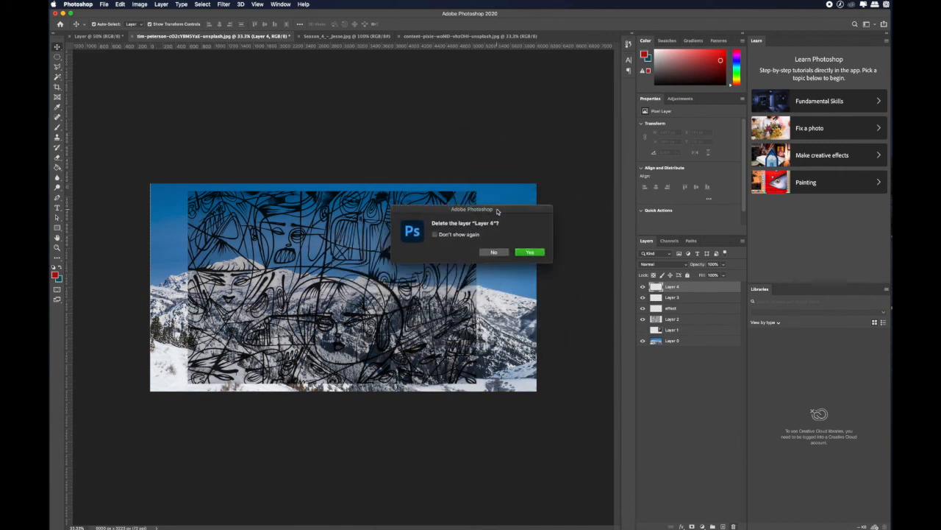
left_click(536, 257)
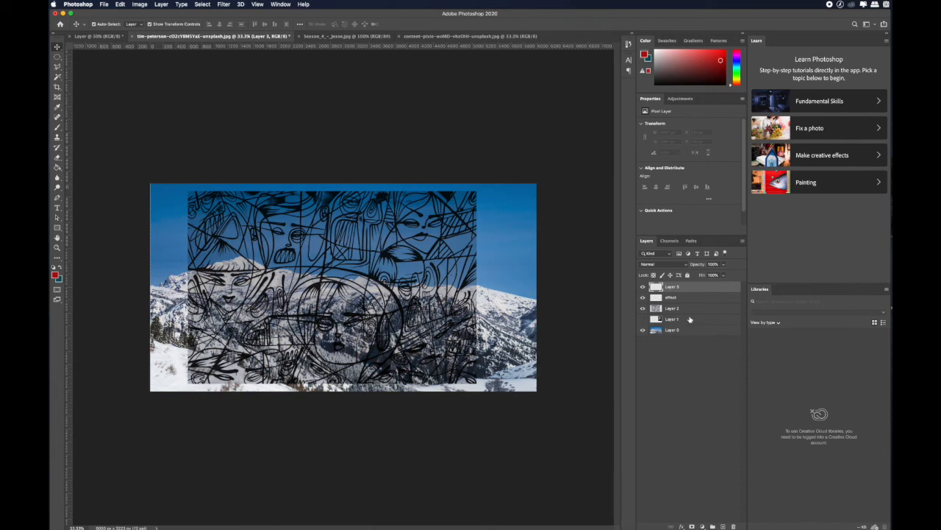
- Show the hidden portrait layer, and shift the line drawing right and scale it down to about 64%
left_click_drag(350, 273, 366, 274)
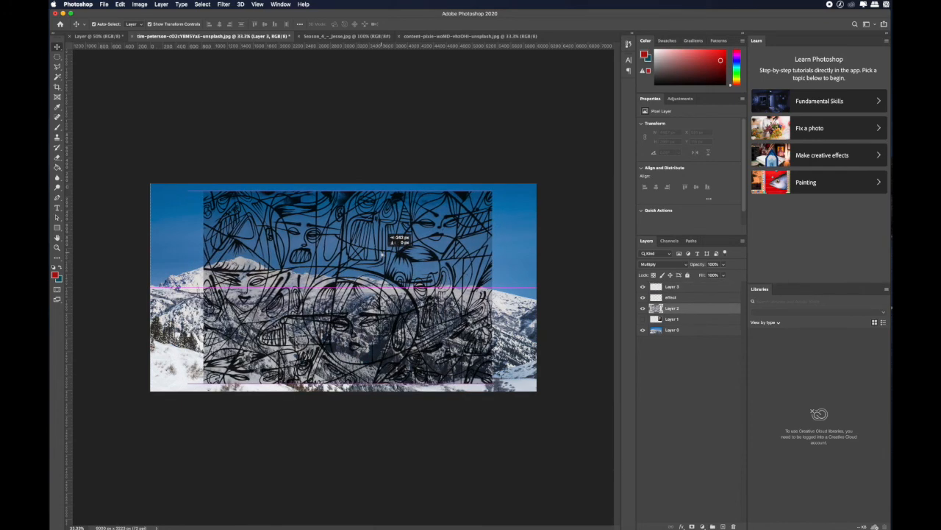
left_click(644, 319)
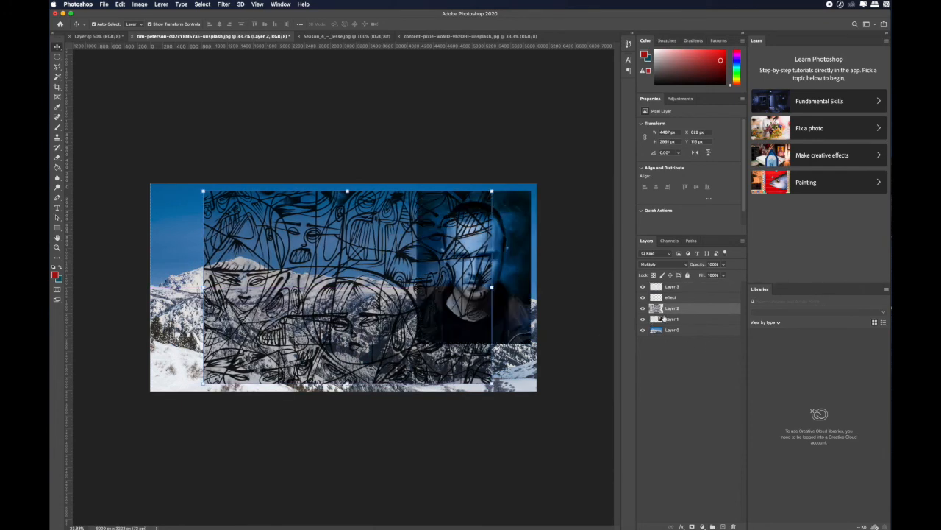
mouse_move(492, 191)
left_mouse_down()
mouse_move(389, 260)
mouse_move(412, 226)
mouse_move(406, 220)
left_mouse_up()
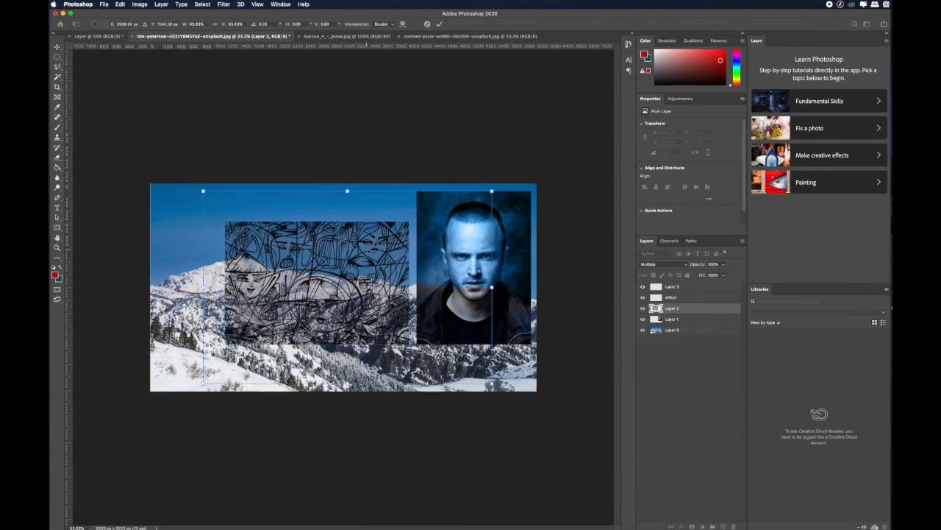
key("Return")
- Group the line drawing and portrait layers, Layer 2 and Layer 1, and expand the new group
left_click(683, 319, "shift")
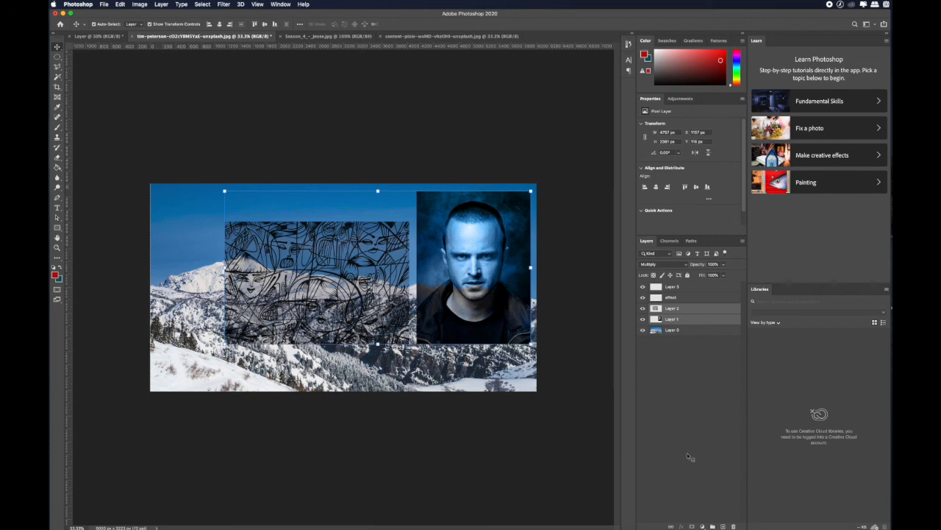
key("cmd+g")
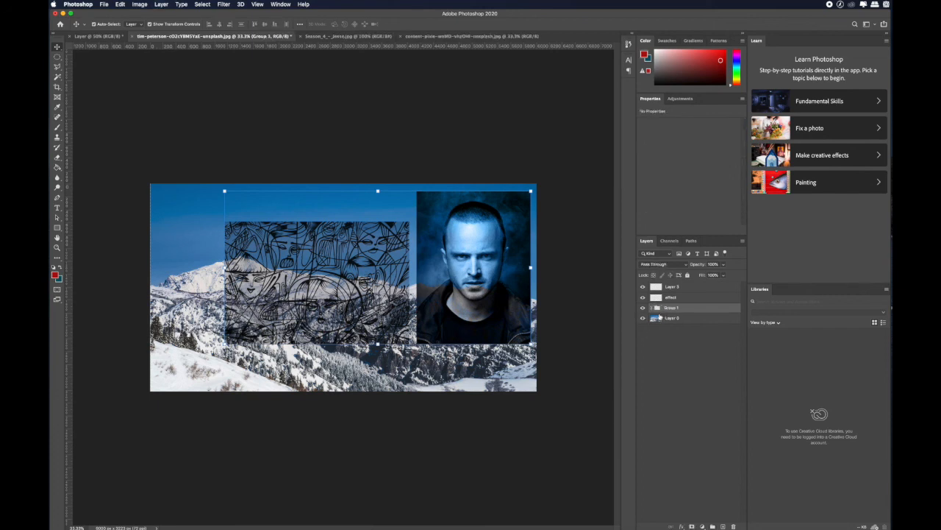
left_click(651, 308)
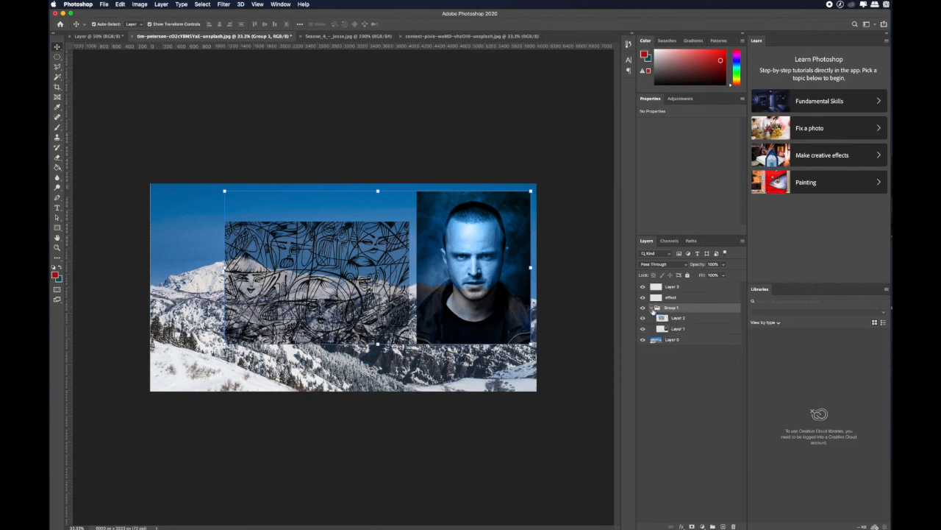
- Move the portrait and the line drawing individually inside Group 1, both slightly down and to the left
left_click_drag(488, 273, 457, 288)
left_click(691, 308)
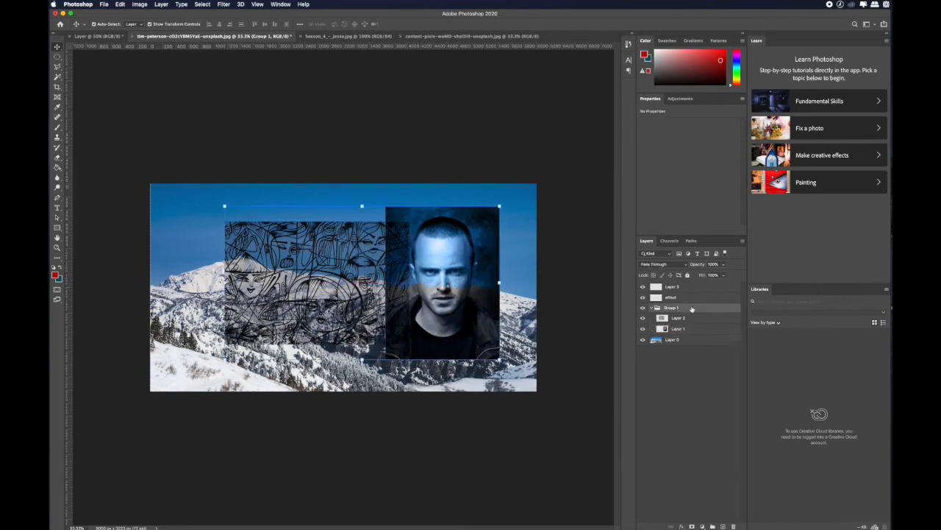
mouse_move(356, 259)
left_mouse_down()
mouse_move(299, 274)
mouse_move(349, 276)
left_mouse_up()
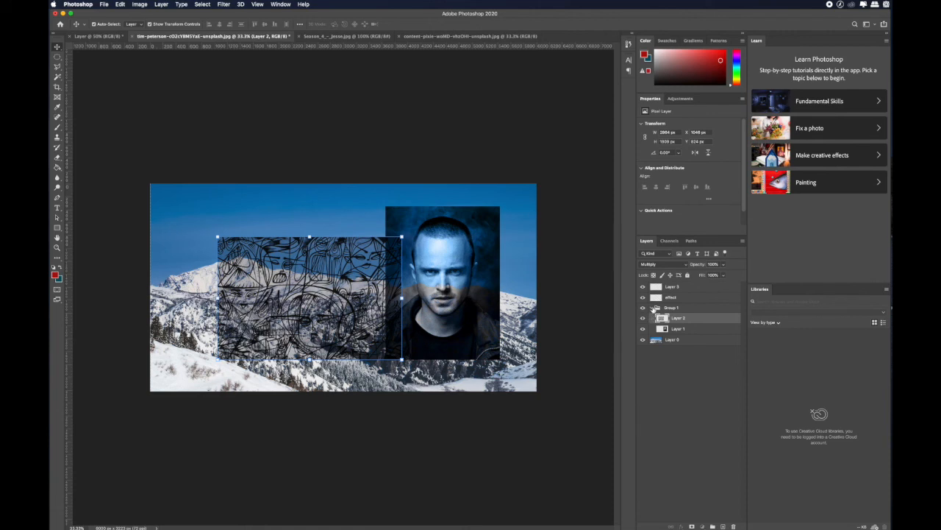
- Collapse Group 1 and toggle its visibility off and on
left_click(646, 308)
left_click(643, 307)
left_click(643, 307)
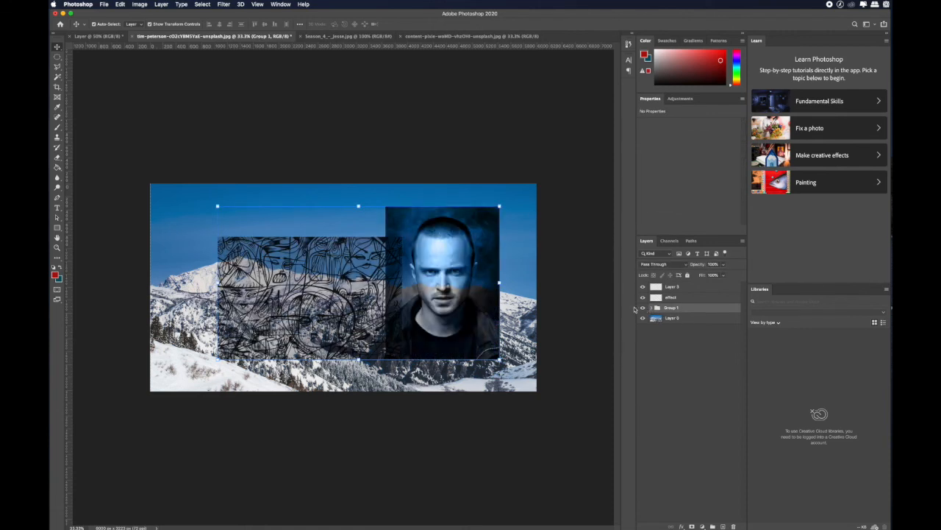
- Move the portrait right so it sits against the line drawing's right edge, and collapse Group 1
left_click(455, 290)
mouse_move(456, 291)
left_mouse_down()
mouse_move(481, 300)
mouse_move(469, 297)
left_mouse_up()
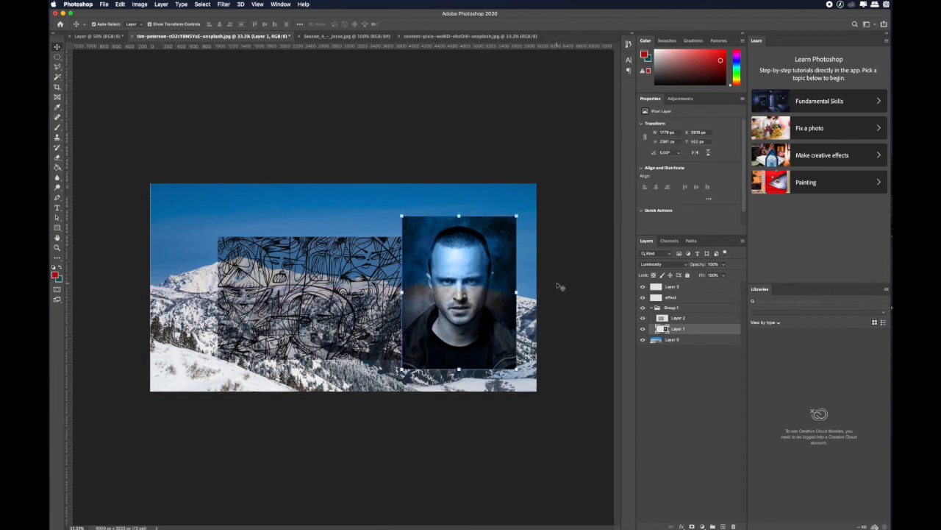
left_click(652, 308)
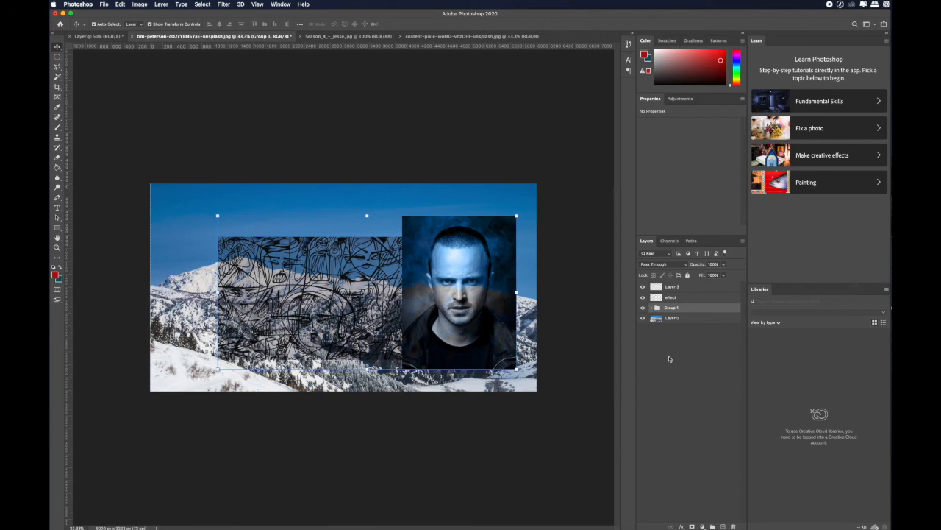
- Move the line drawing to the canvas's left edge and enlarge the portrait to about 2179 px wide
left_click(401, 298)
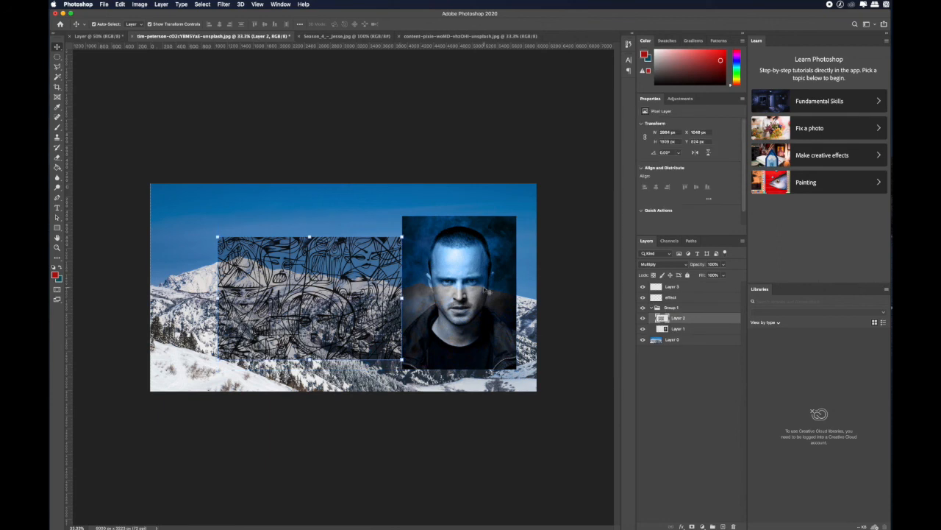
left_click_drag(482, 289, 494, 295)
left_click_drag(361, 287, 293, 276)
left_click_drag(512, 351, 518, 390)
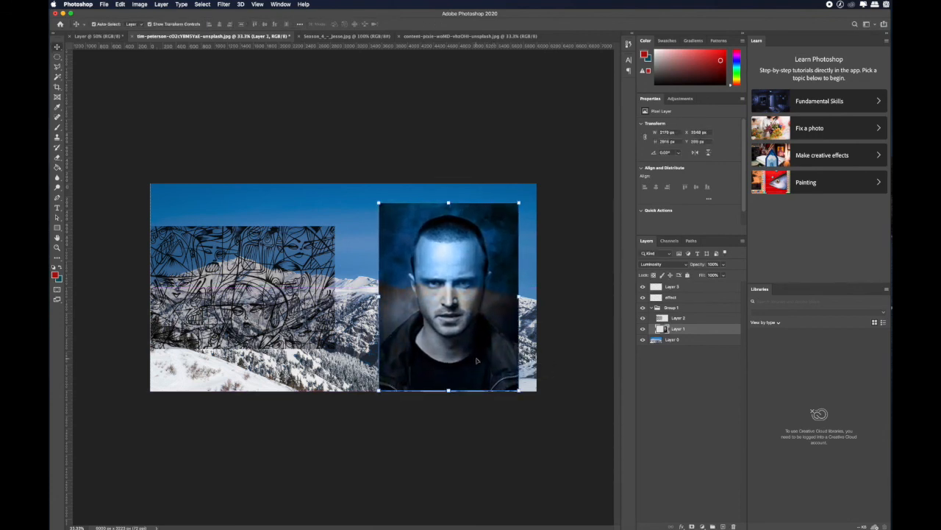
- Reposition the enlarged portrait and the line drawing so they sit close together, with the portrait's left edge near X 3479 px
left_click_drag(476, 360, 486, 351)
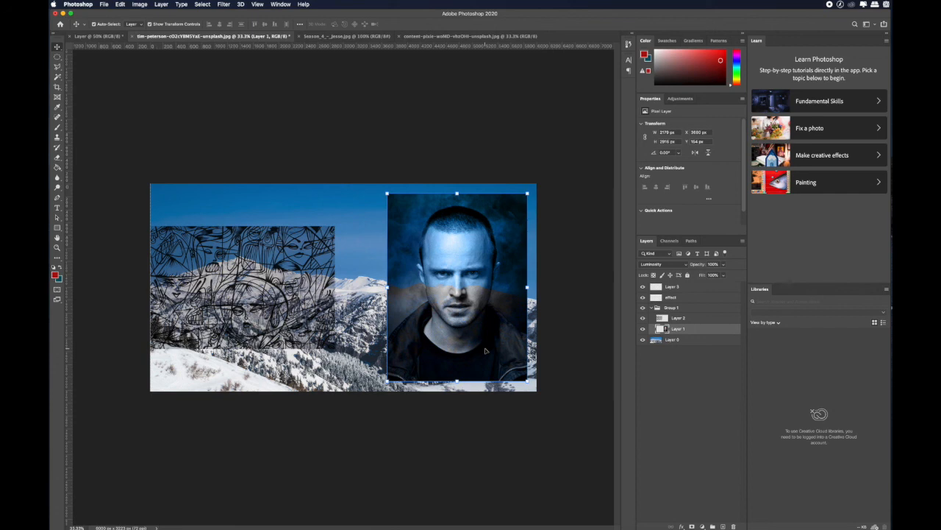
left_click_drag(485, 341, 483, 346)
left_click_drag(274, 280, 310, 280)
left_click_drag(489, 297, 475, 292)
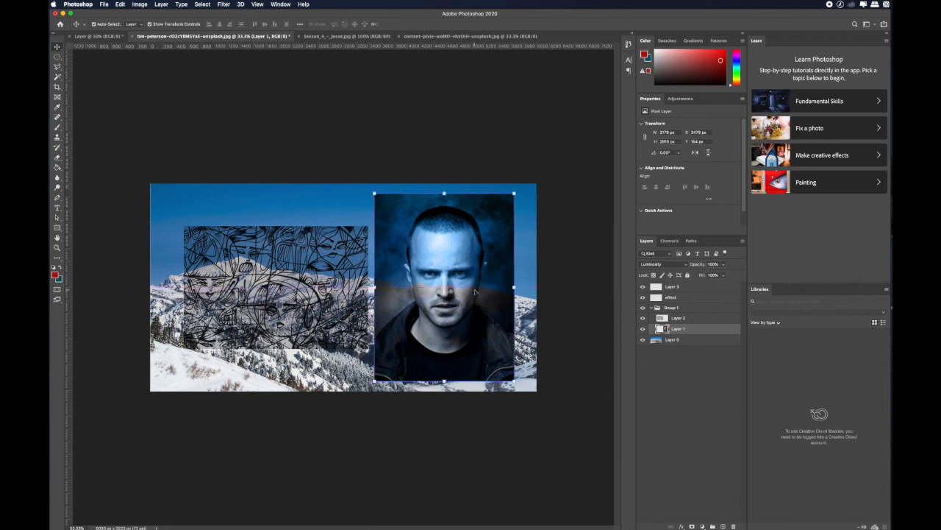